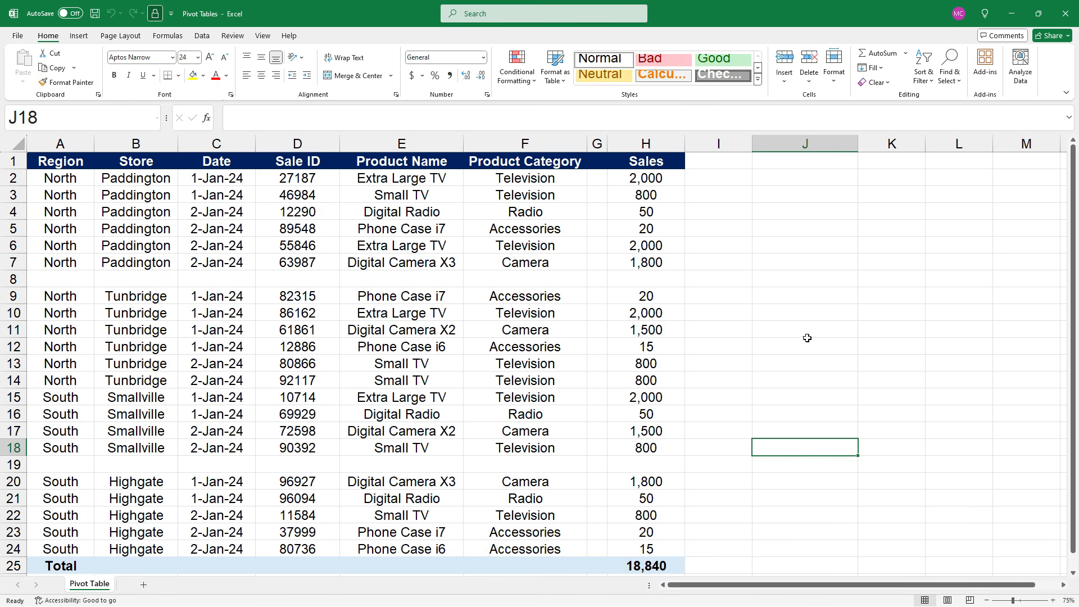
# Delete the empty column G between Product Category and Sales.
pyautogui.click(599, 144)
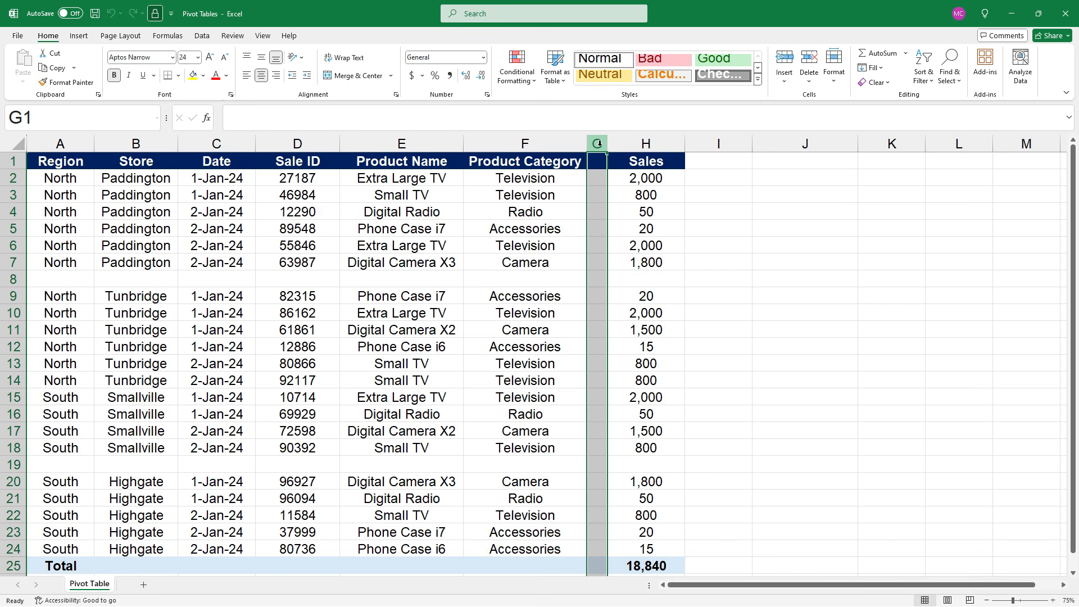
pyautogui.rightClick(599, 144)
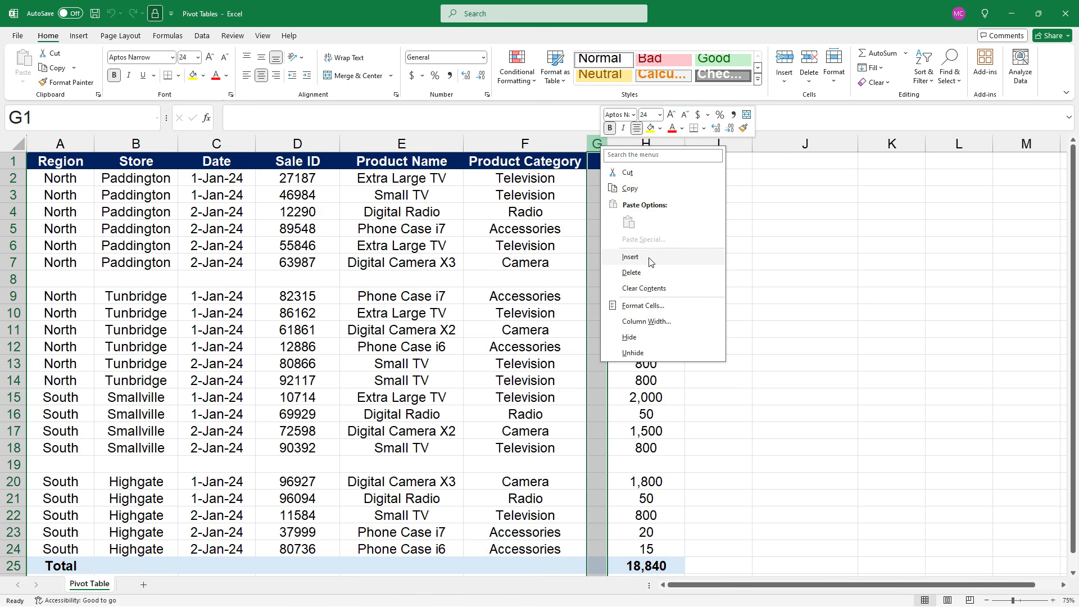
pyautogui.click(654, 274)
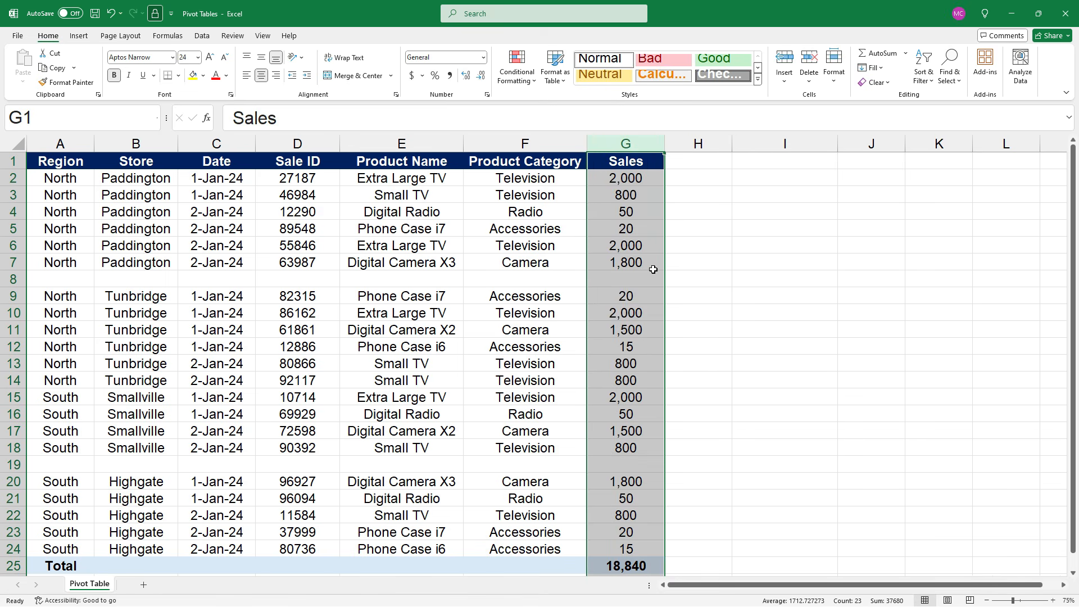
pyautogui.click(458, 290)
# Delete the two blank rows above the first Tunbridge record and the first Highgate record.
pyautogui.click(17, 280)
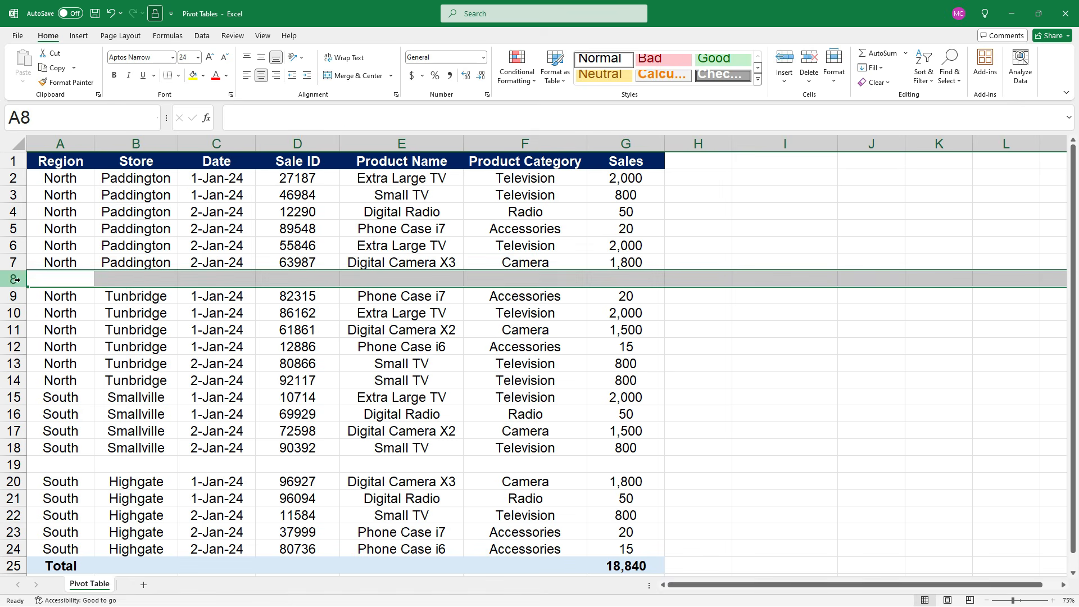
pyautogui.rightClick(21, 281)
pyautogui.click(52, 407)
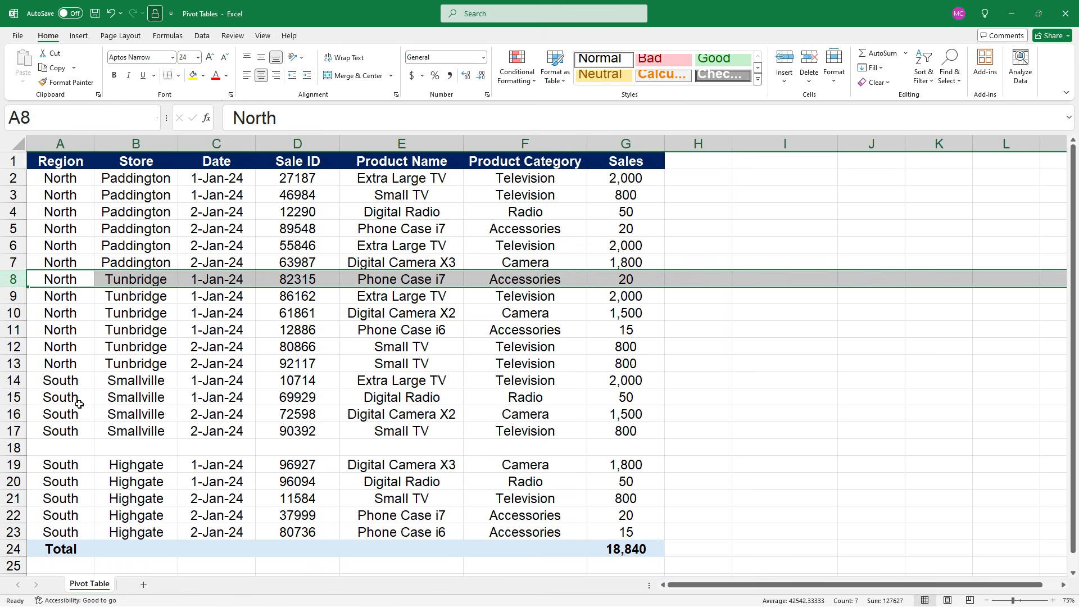
pyautogui.click(12, 446)
pyautogui.rightClick(12, 447)
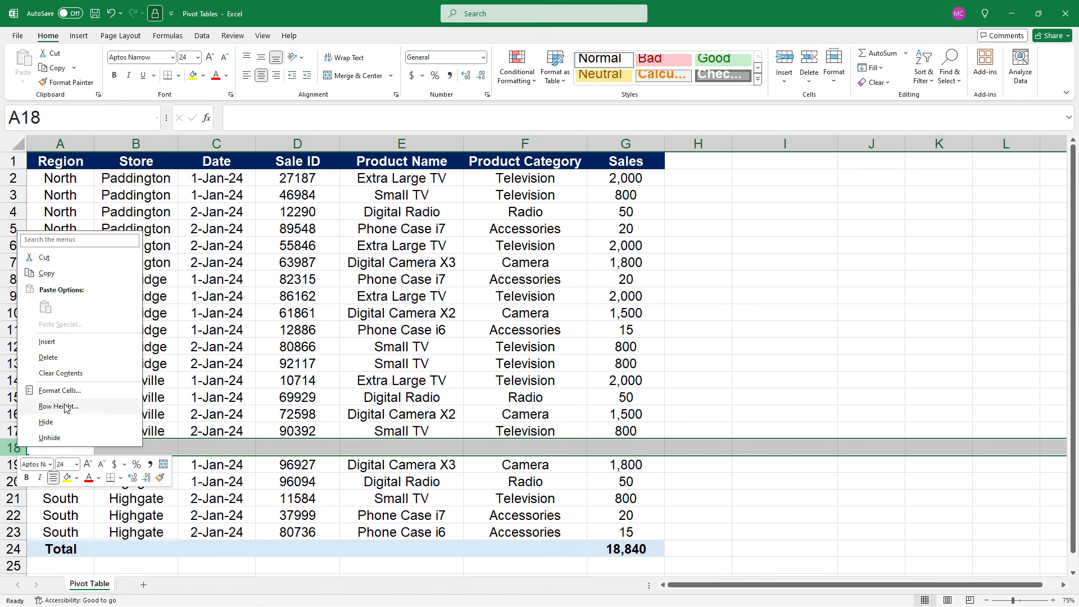
pyautogui.click(79, 358)
pyautogui.click(833, 278)
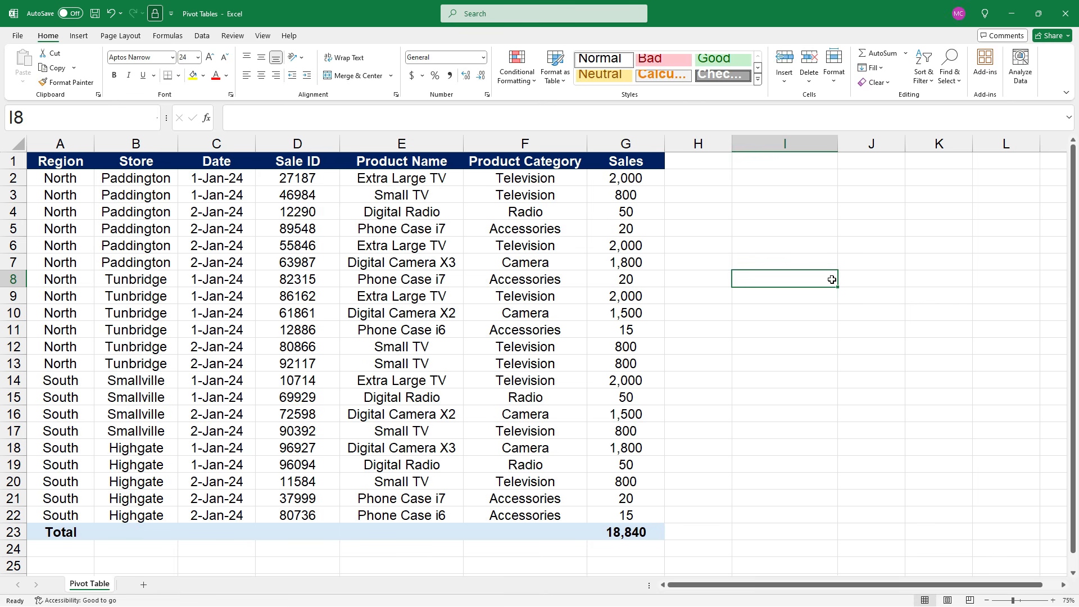
# Delete the Total row beneath the sales data.
pyautogui.click(13, 534)
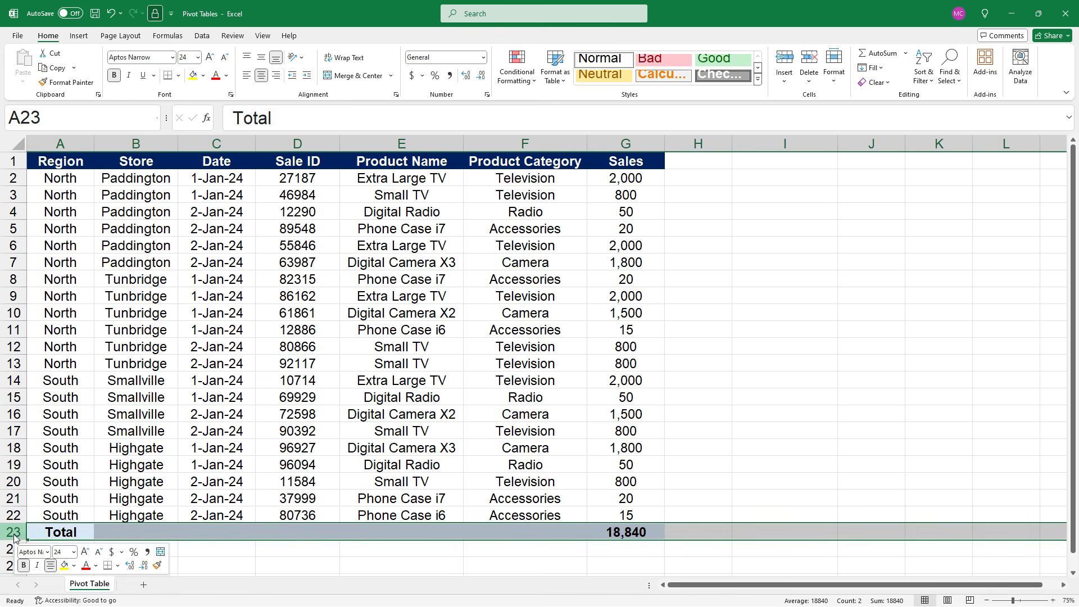
pyautogui.rightClick(13, 534)
pyautogui.click(130, 448)
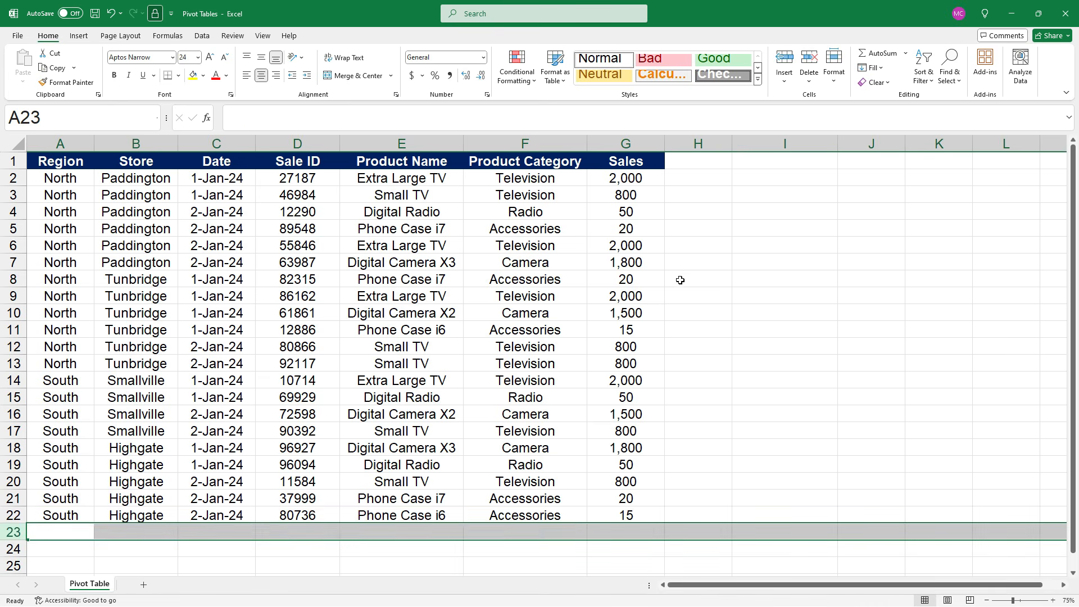
pyautogui.click(757, 264)
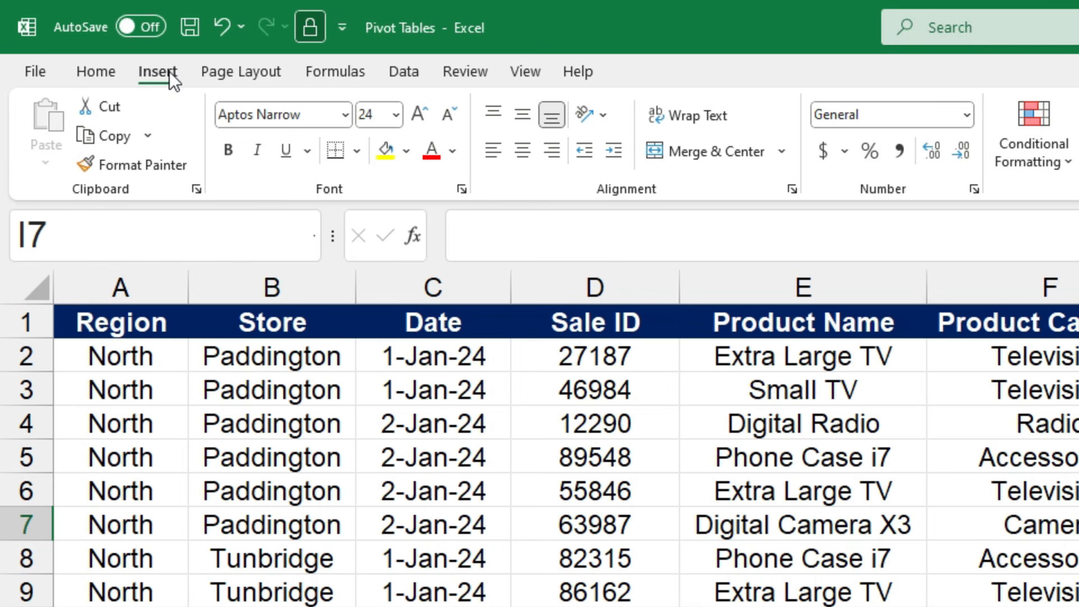
pyautogui.click(140, 60)
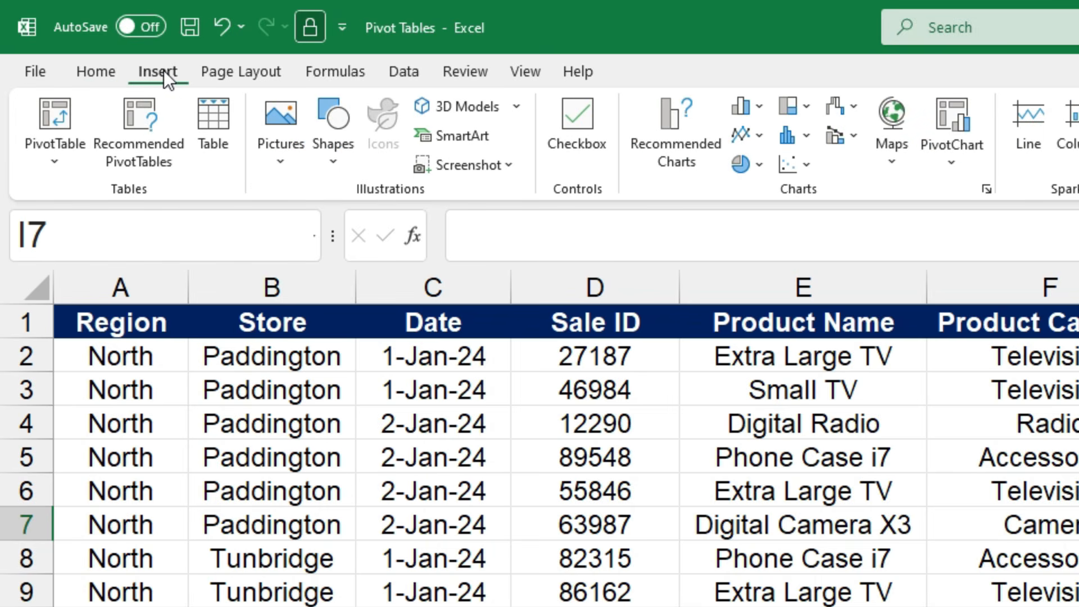
pyautogui.click(64, 141)
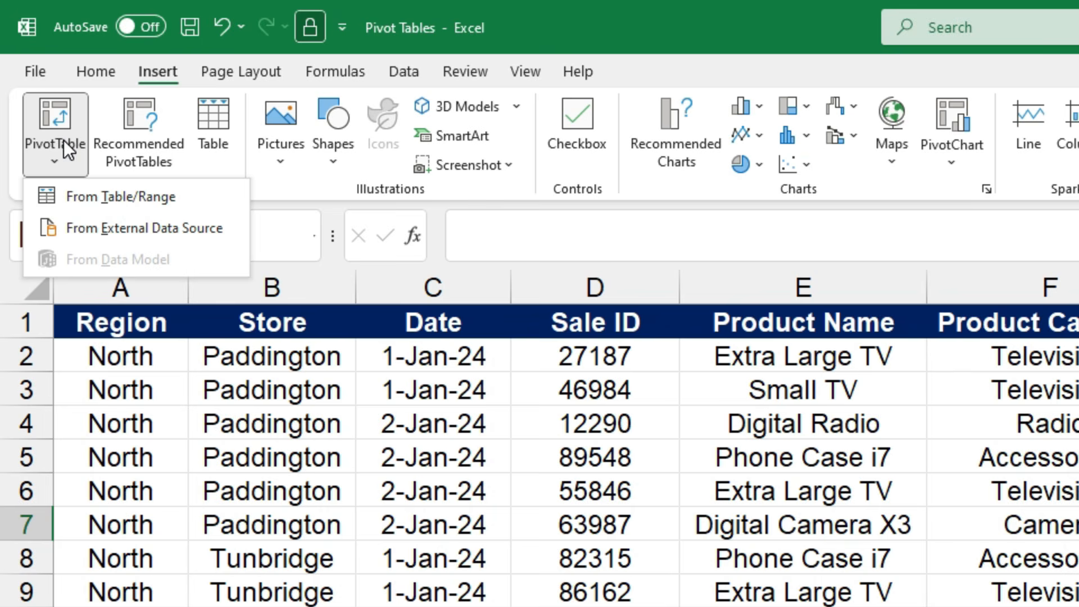
pyautogui.click(154, 200)
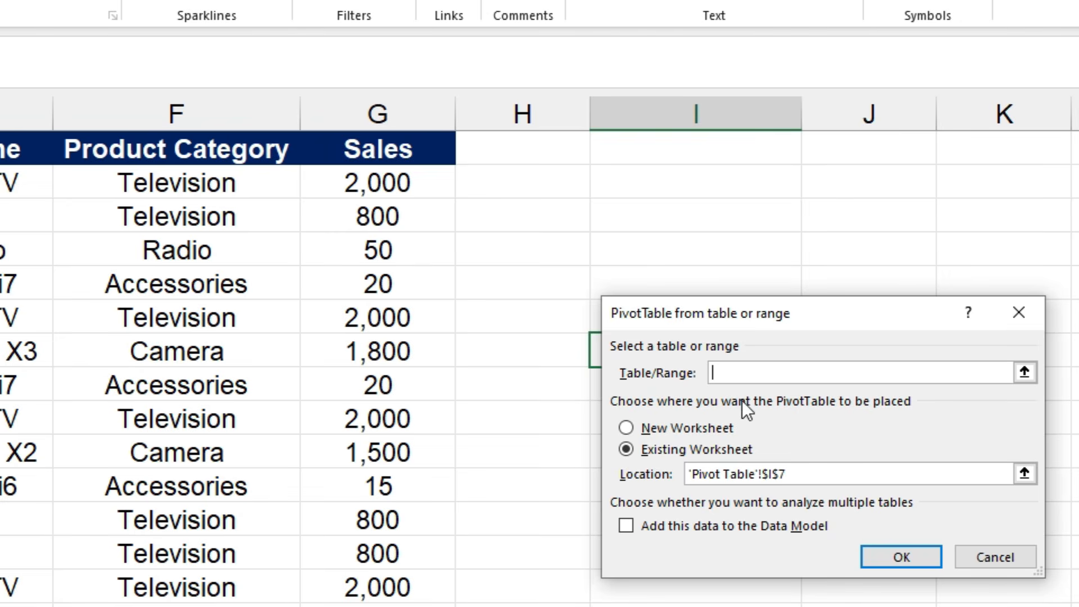
pyautogui.click(1031, 374)
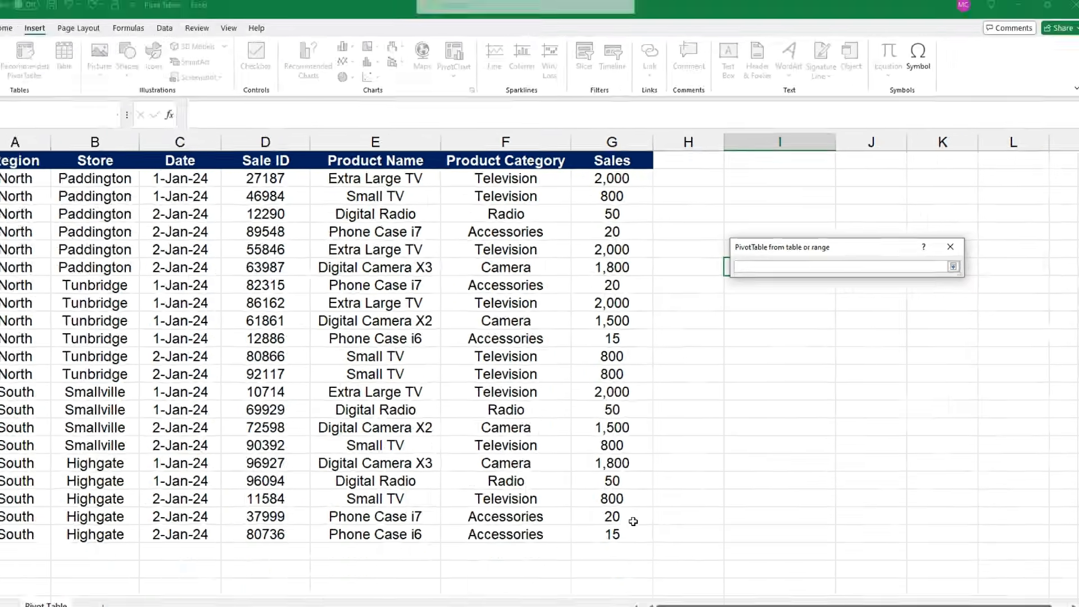
pyautogui.moveTo(618, 532); pyautogui.dragTo(25, 162)
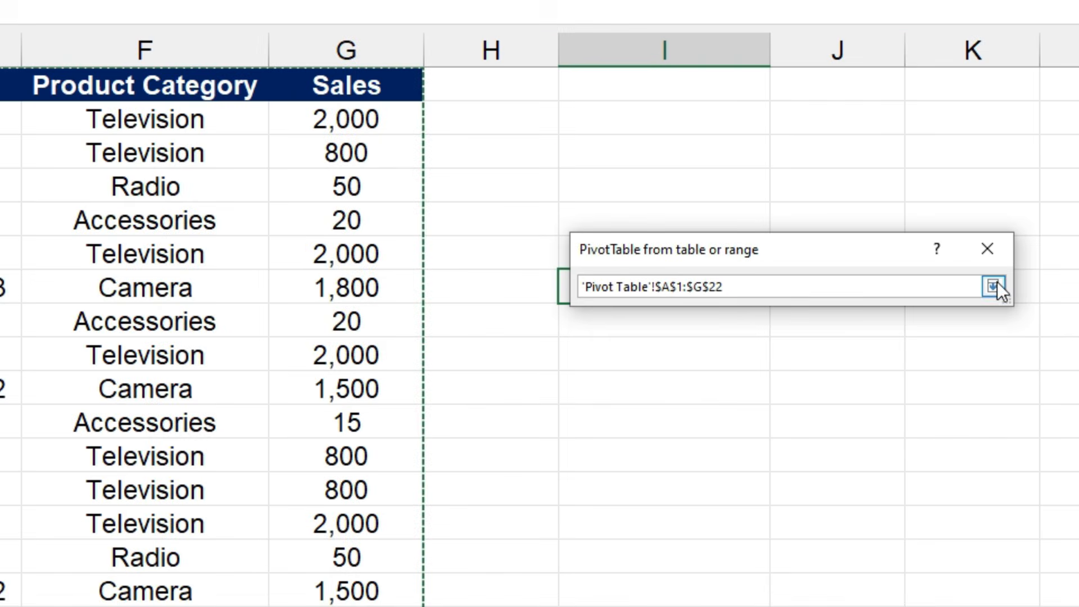
pyautogui.click(949, 262)
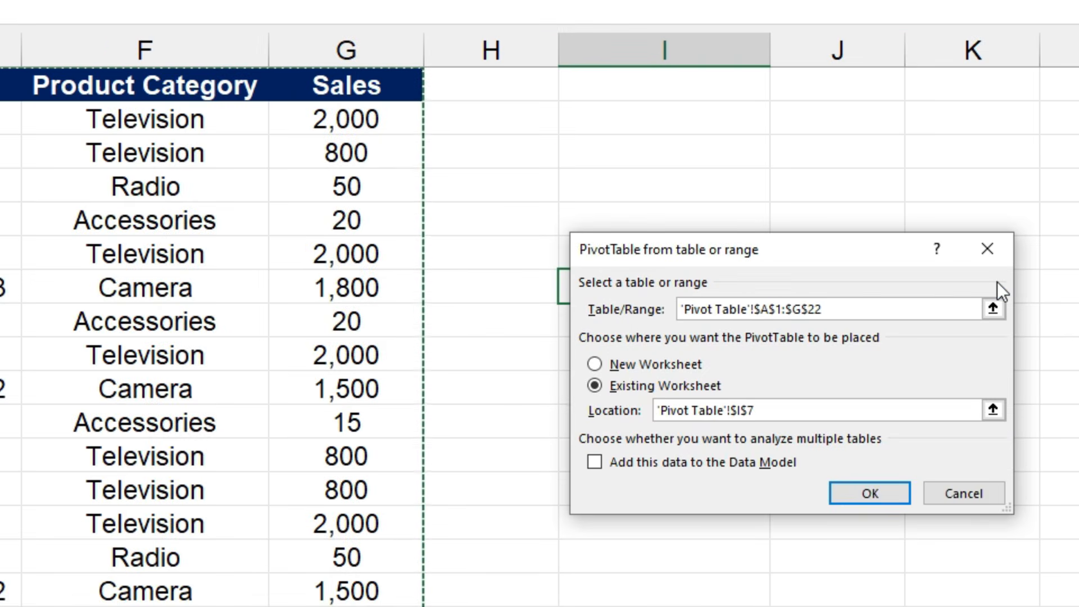
pyautogui.click(982, 498)
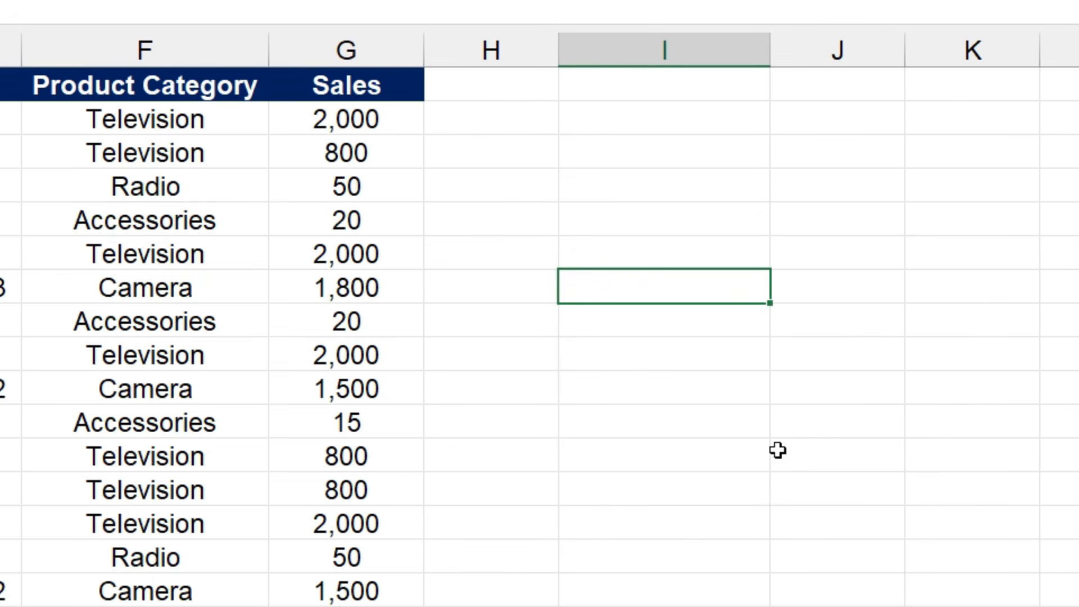
pyautogui.click(778, 450)
# Insert a PivotTable from the data range A1:G22 and place it on the existing worksheet at cell I1.
pyautogui.click(401, 297)
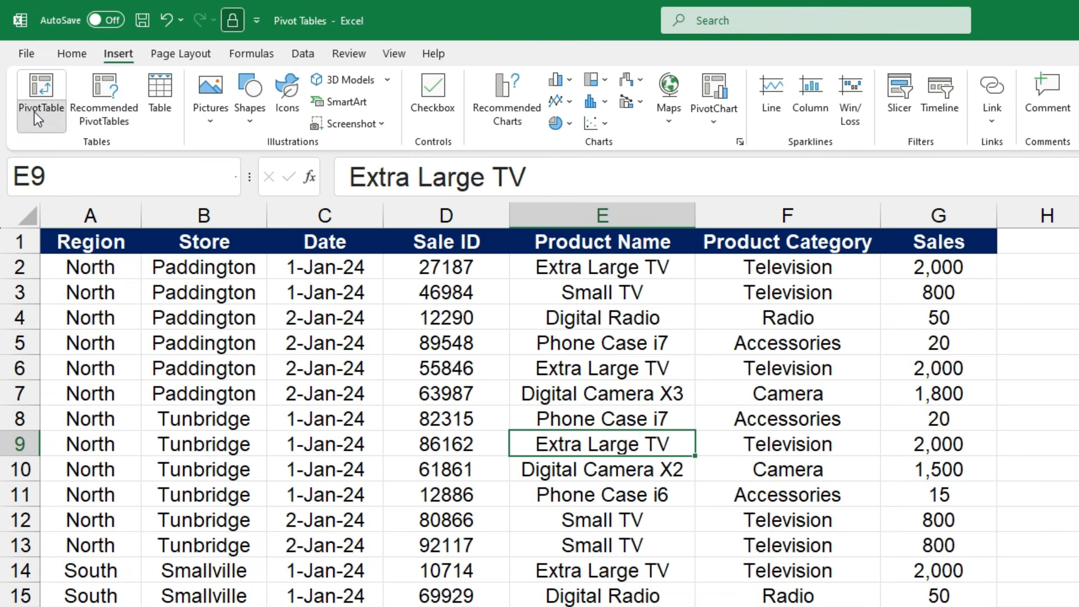
pyautogui.click(35, 113)
pyautogui.click(78, 144)
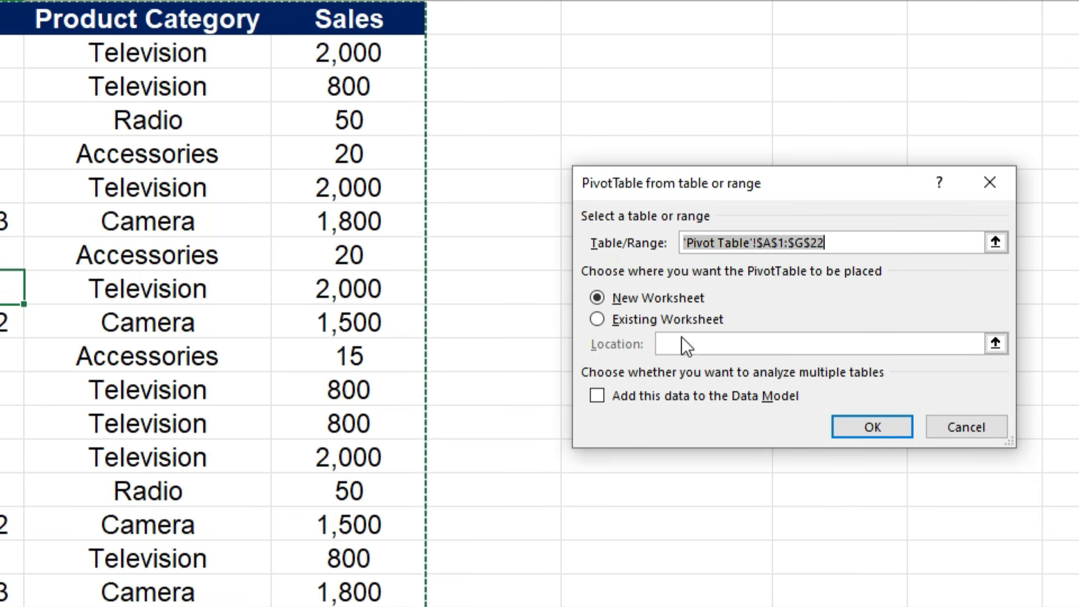
pyautogui.click(597, 320)
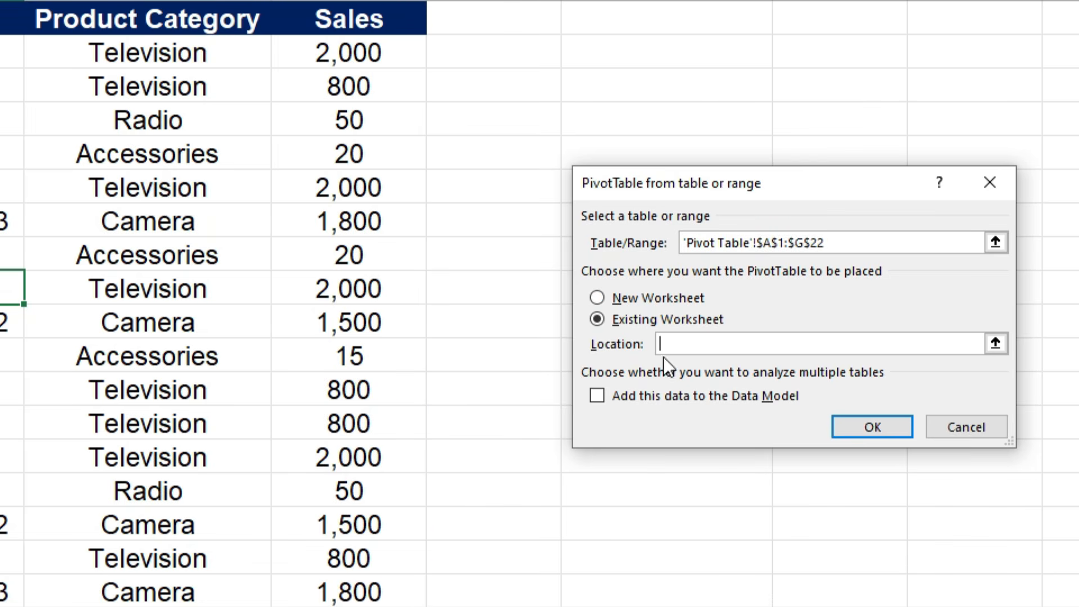
pyautogui.click(996, 344)
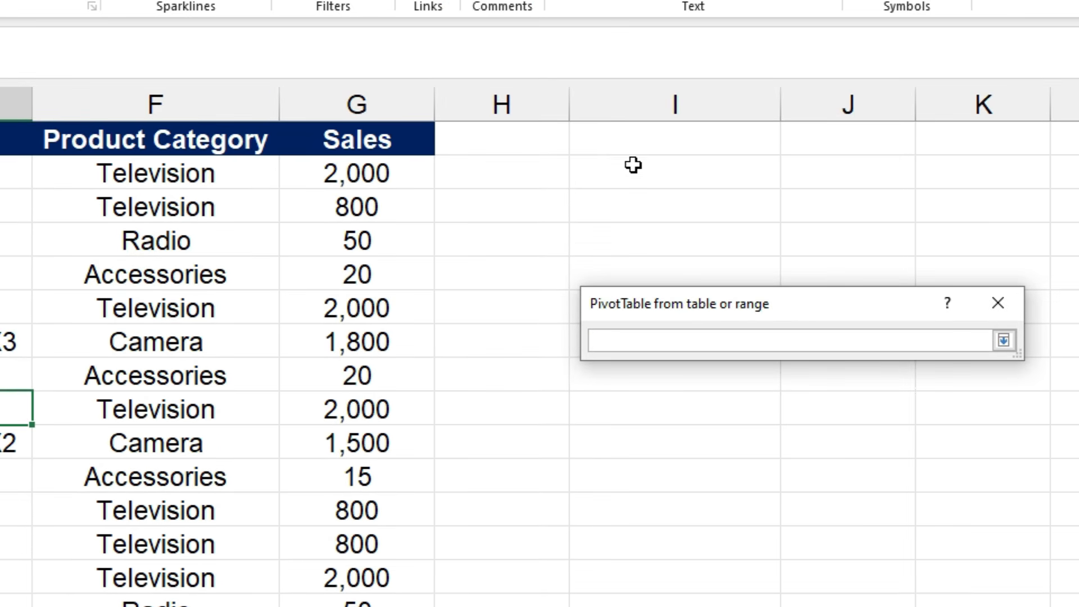
pyautogui.click(615, 103)
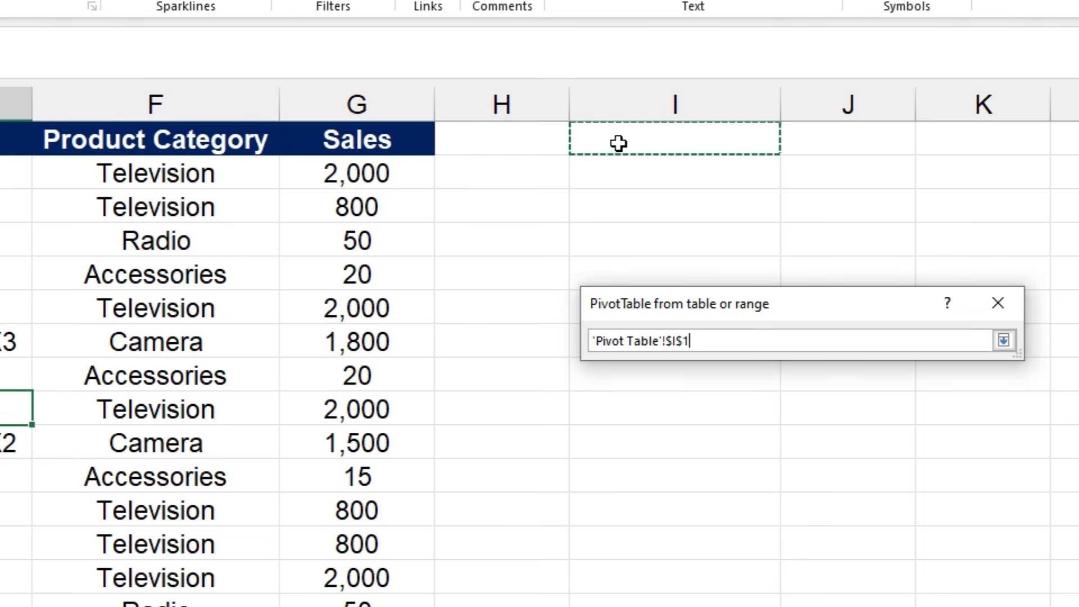
pyautogui.click(1004, 341)
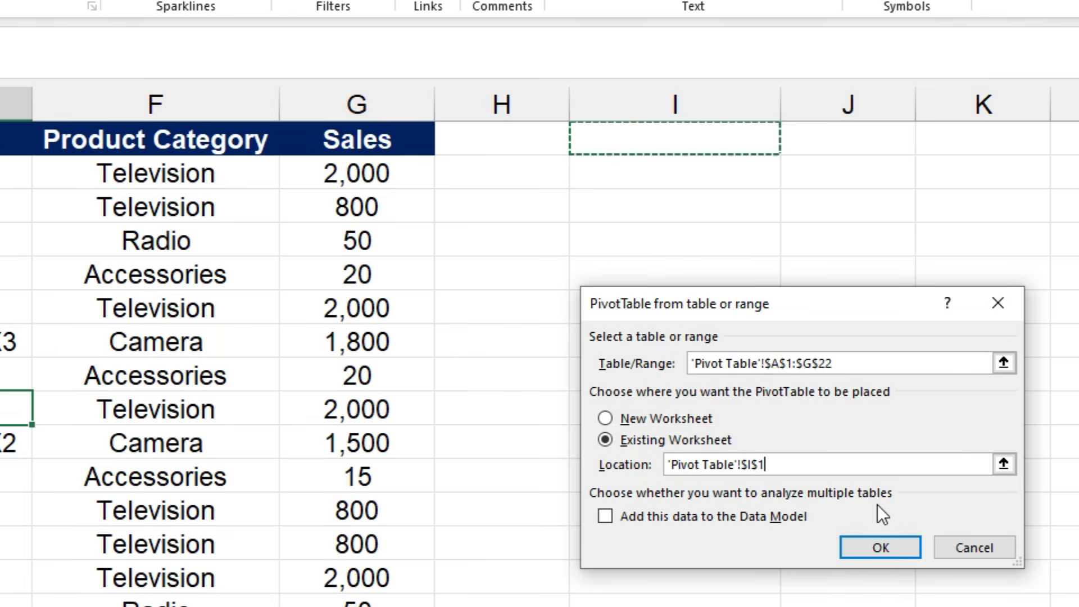
pyautogui.click(879, 548)
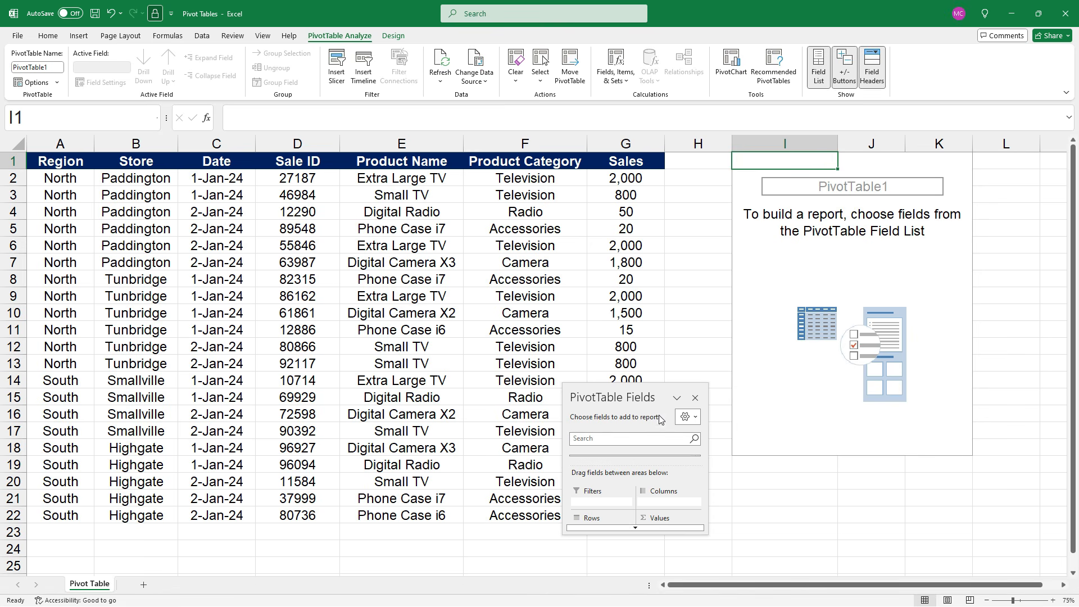
# Move the PivotTable Fields pane over the source data and enlarge it to show the field list and all four areas.
pyautogui.moveTo(652, 385); pyautogui.dragTo(539, 214)
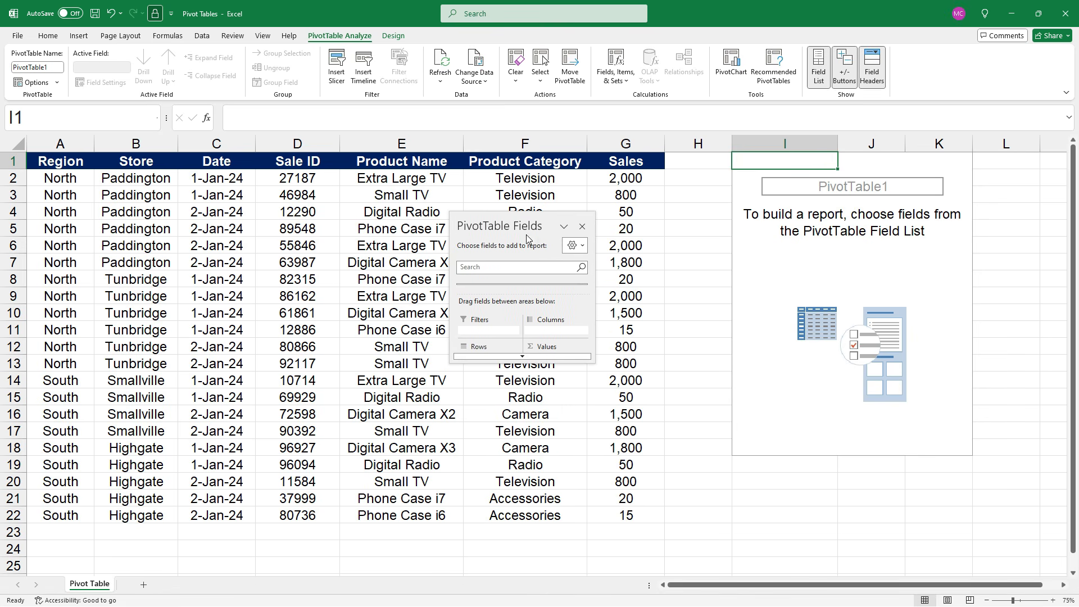
pyautogui.moveTo(595, 363); pyautogui.dragTo(704, 516)
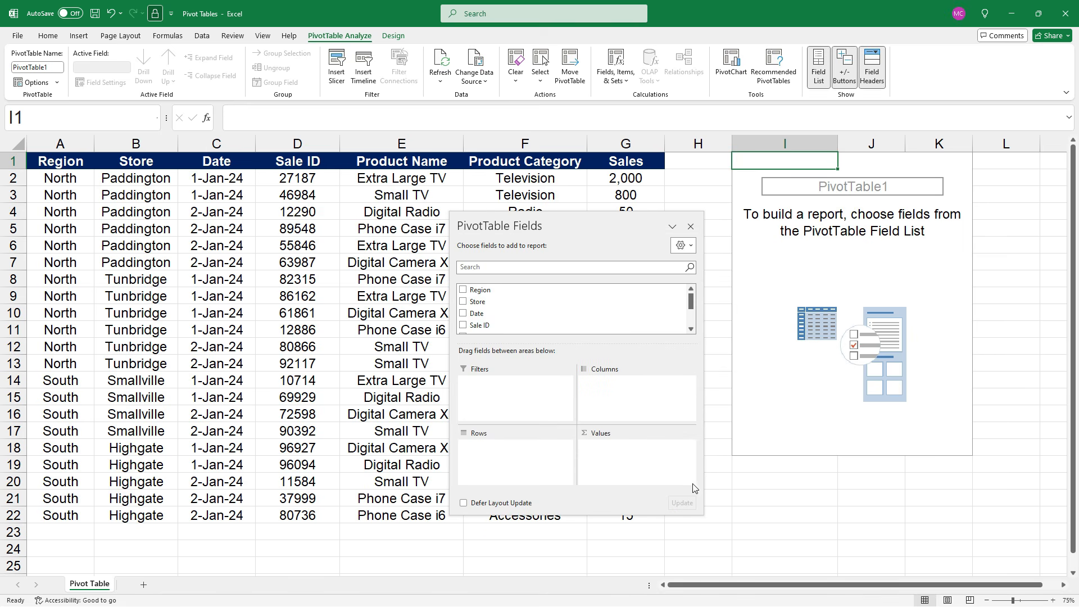
pyautogui.moveTo(529, 221); pyautogui.dragTo(404, 196)
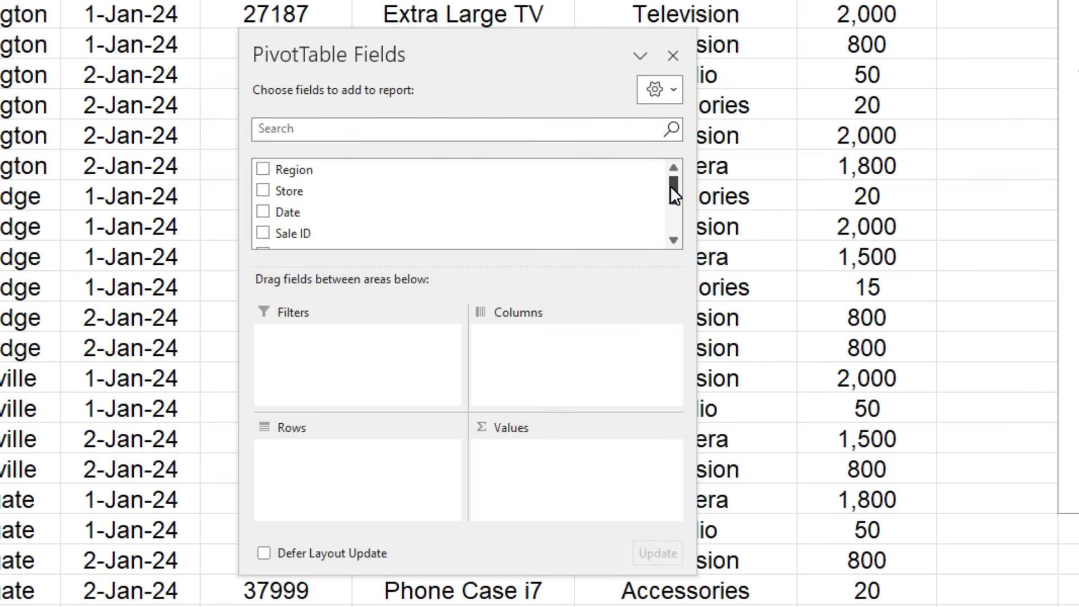
# Add the Sales field to the PivotTable's Values area as a sum.
pyautogui.moveTo(670, 186)
pyautogui.mouseDown()
pyautogui.moveTo(671, 214)
pyautogui.moveTo(675, 183)
pyautogui.mouseUp()
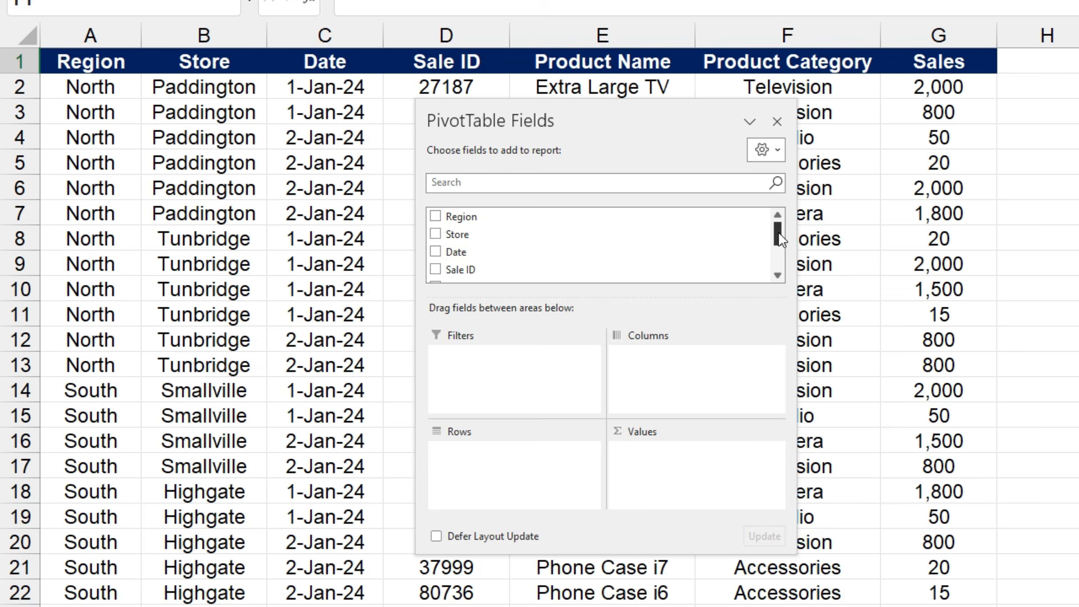
pyautogui.moveTo(779, 240); pyautogui.dragTo(779, 263)
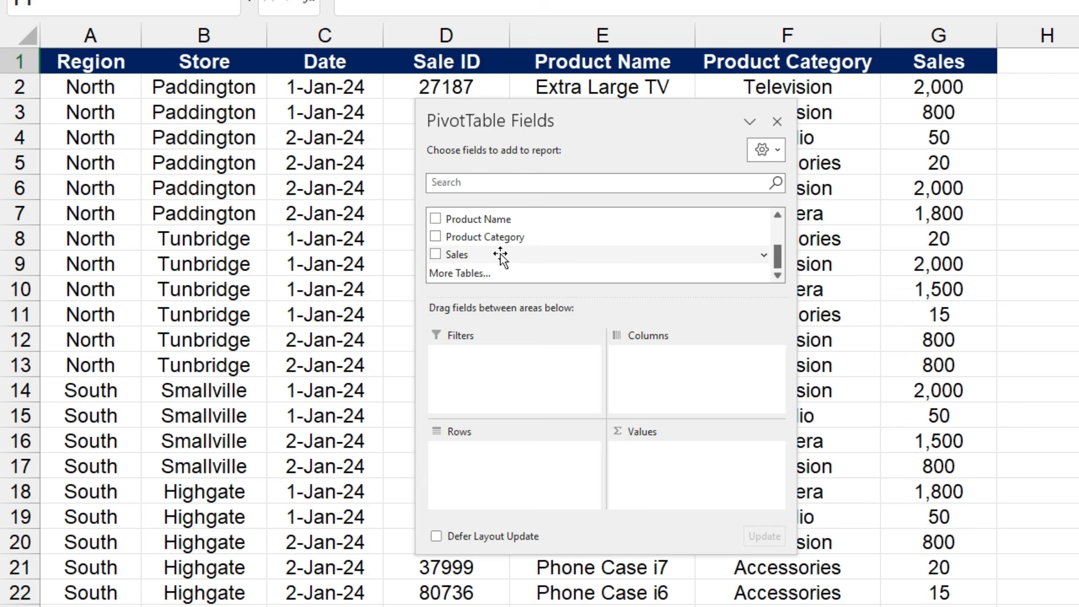
pyautogui.moveTo(501, 258); pyautogui.dragTo(674, 461)
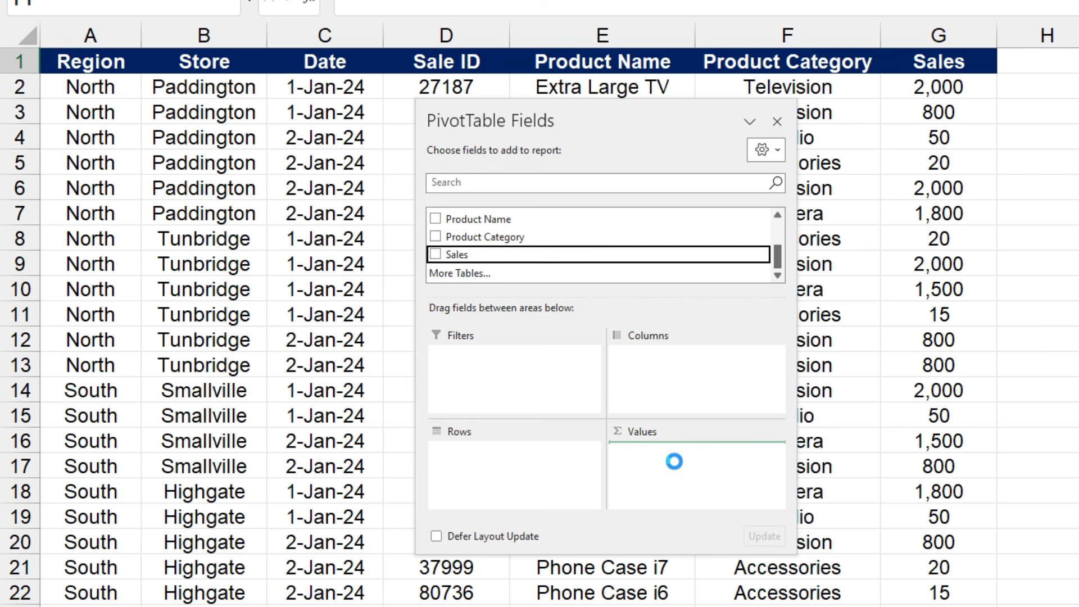
pyautogui.click(435, 257)
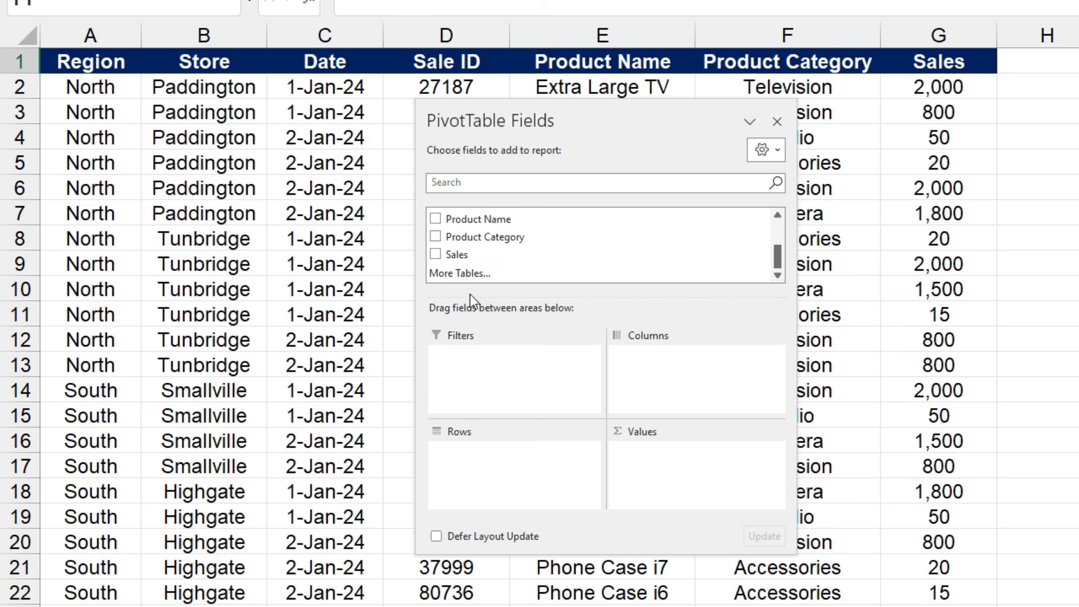
pyautogui.click(435, 256)
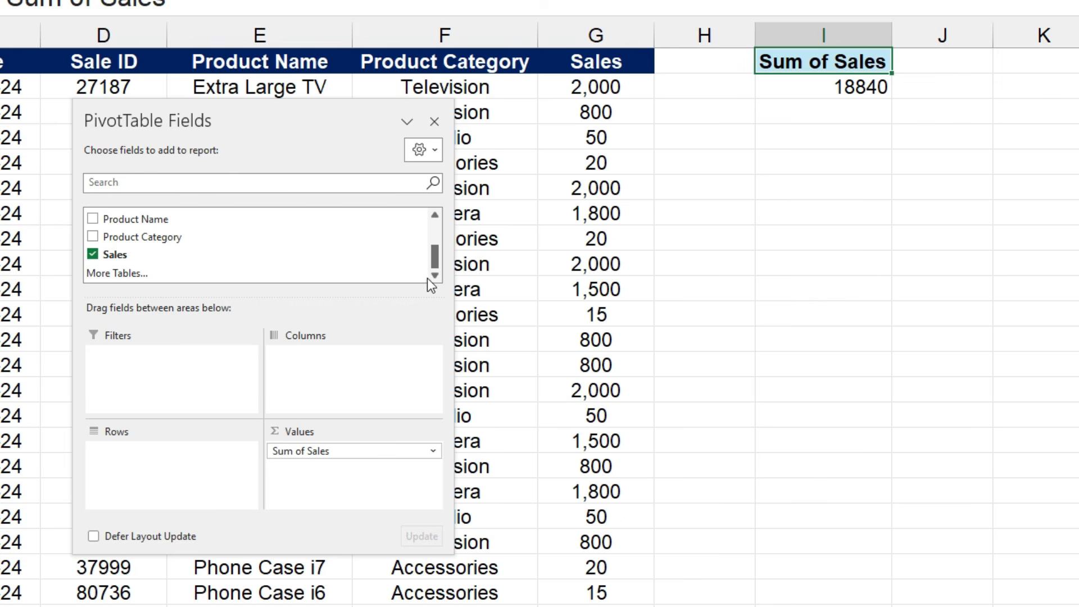
# Try the Store field as the PivotTable's row labels and remove it again.
pyautogui.moveTo(432, 260); pyautogui.dragTo(429, 230)
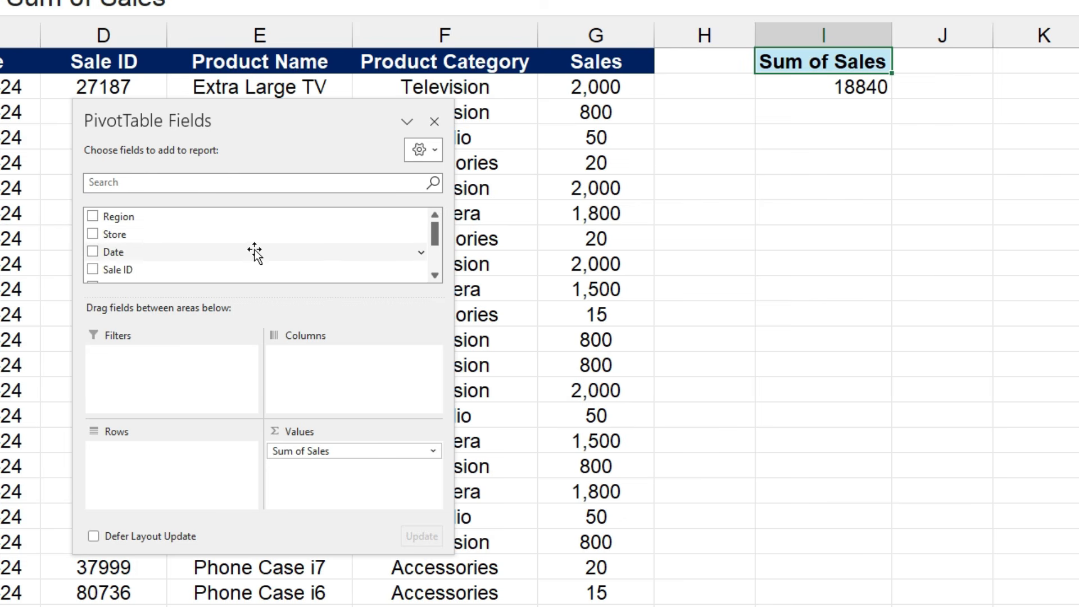
pyautogui.click(92, 233)
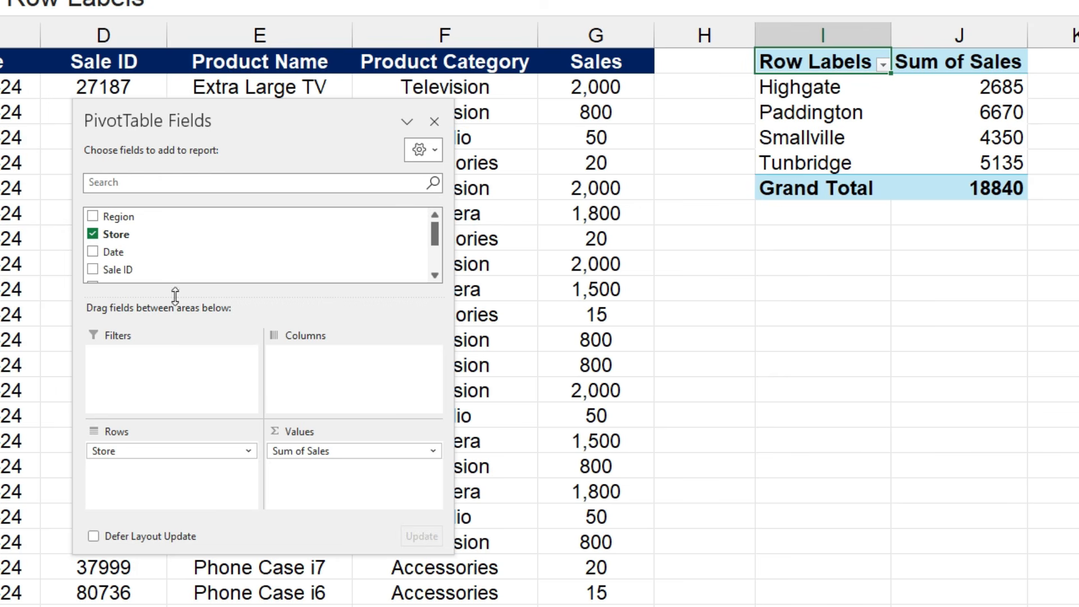
pyautogui.click(95, 235)
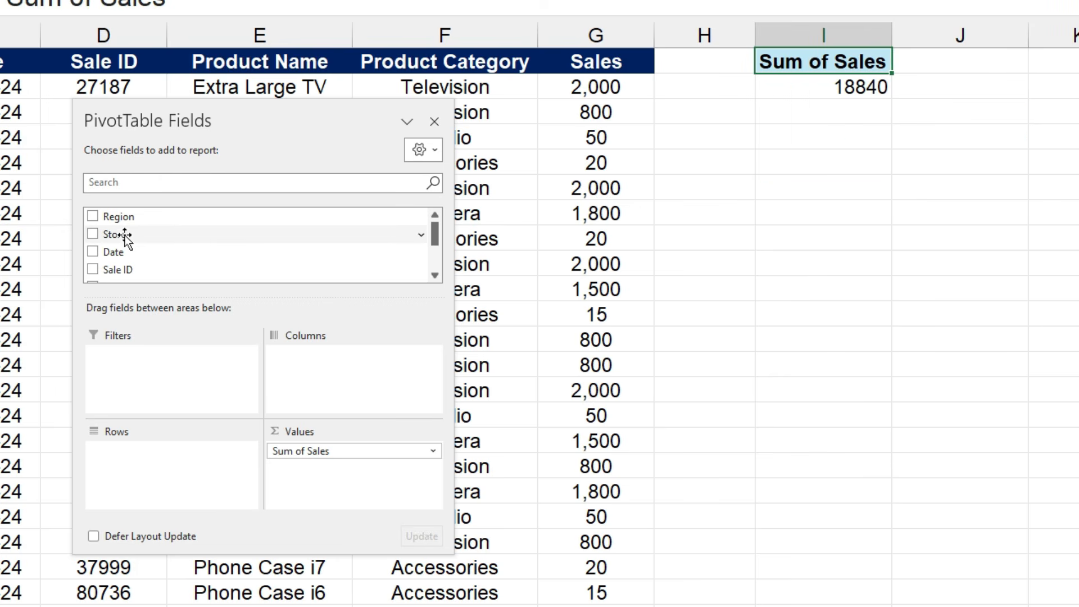
# Try summarising sales by store with Store in the Rows area, then clear the field.
pyautogui.moveTo(111, 236); pyautogui.dragTo(176, 453)
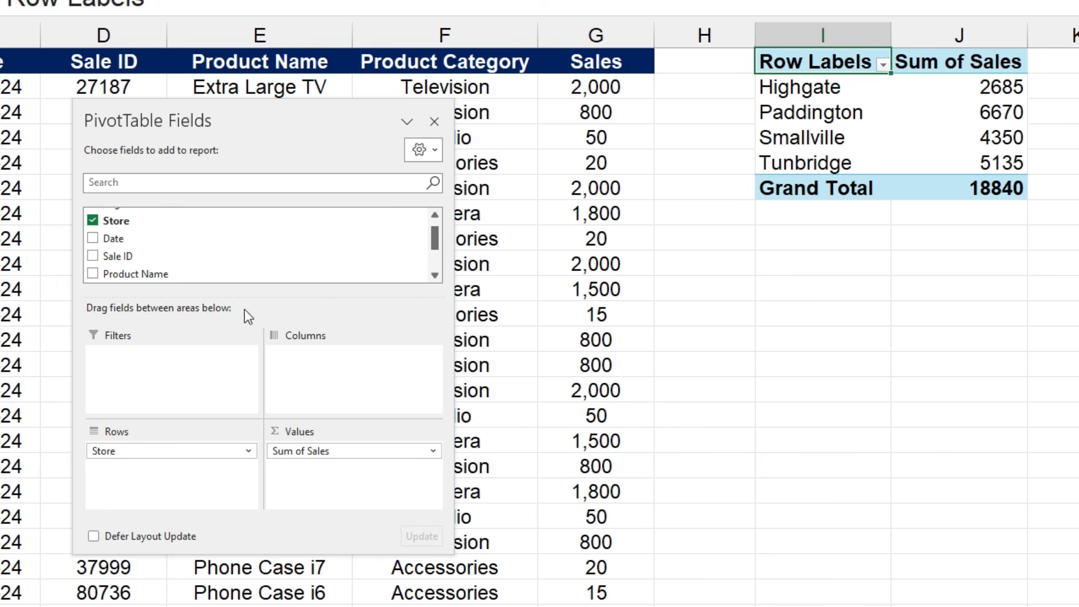
pyautogui.moveTo(434, 245); pyautogui.dragTo(439, 226)
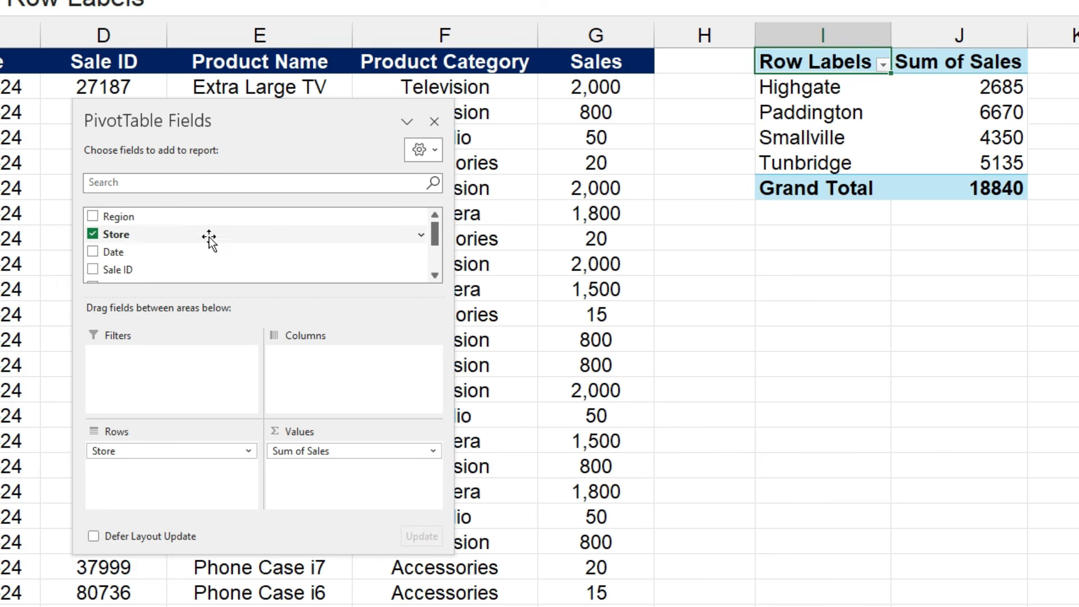
pyautogui.click(93, 234)
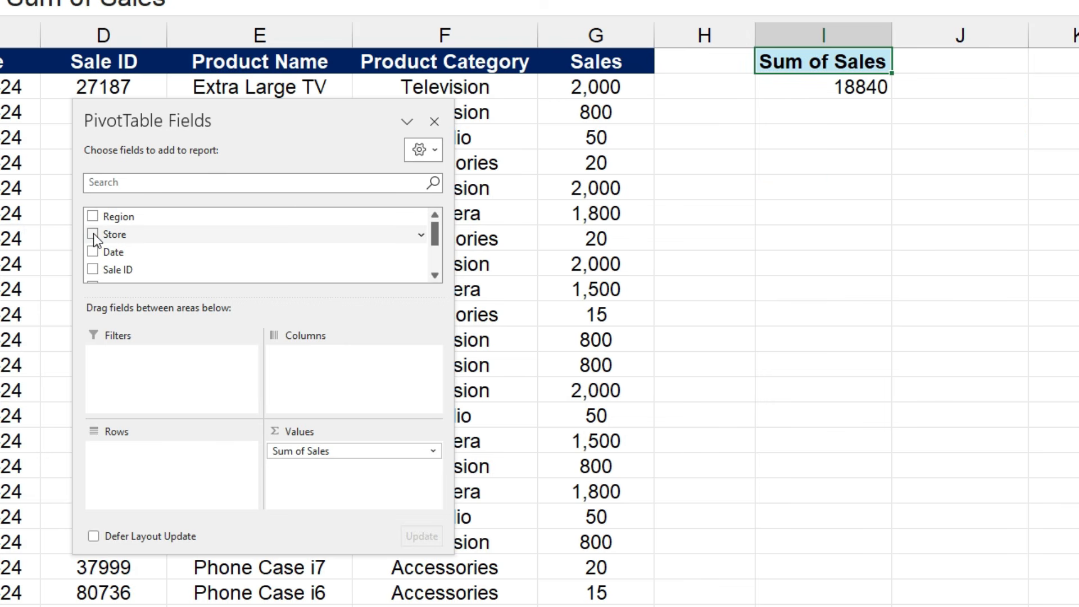
# Add Product Name to the PivotTable's row labels and return to the source data.
pyautogui.moveTo(433, 235); pyautogui.dragTo(431, 255)
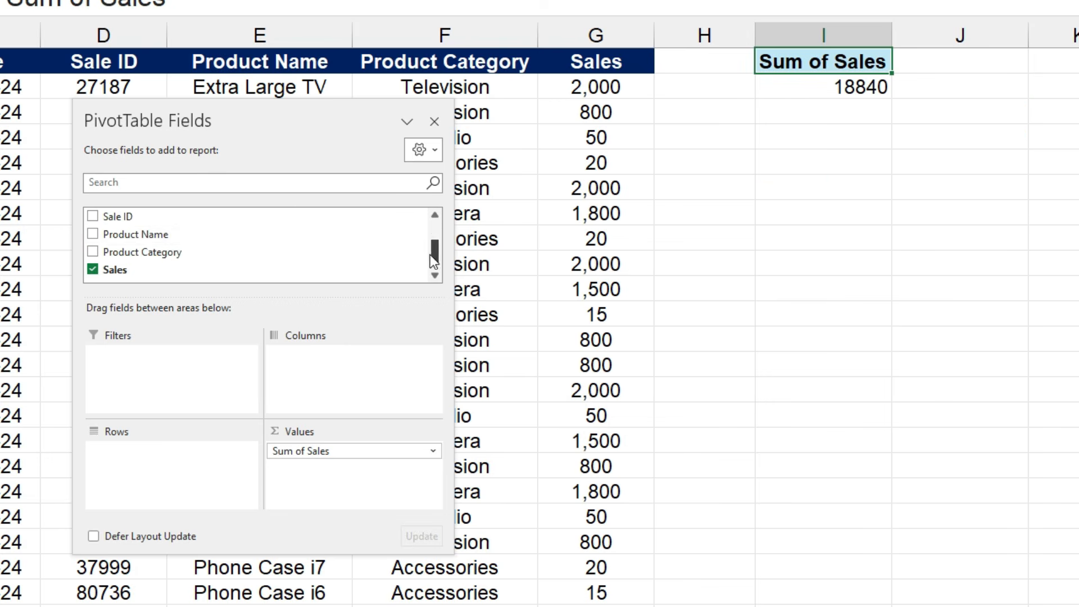
pyautogui.click(95, 234)
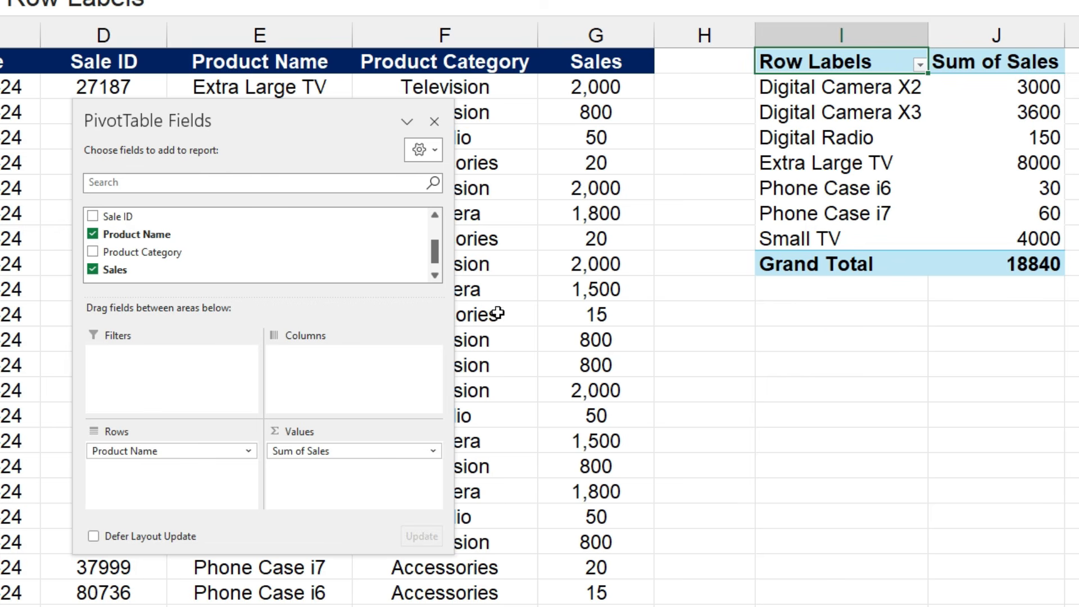
pyautogui.click(501, 295)
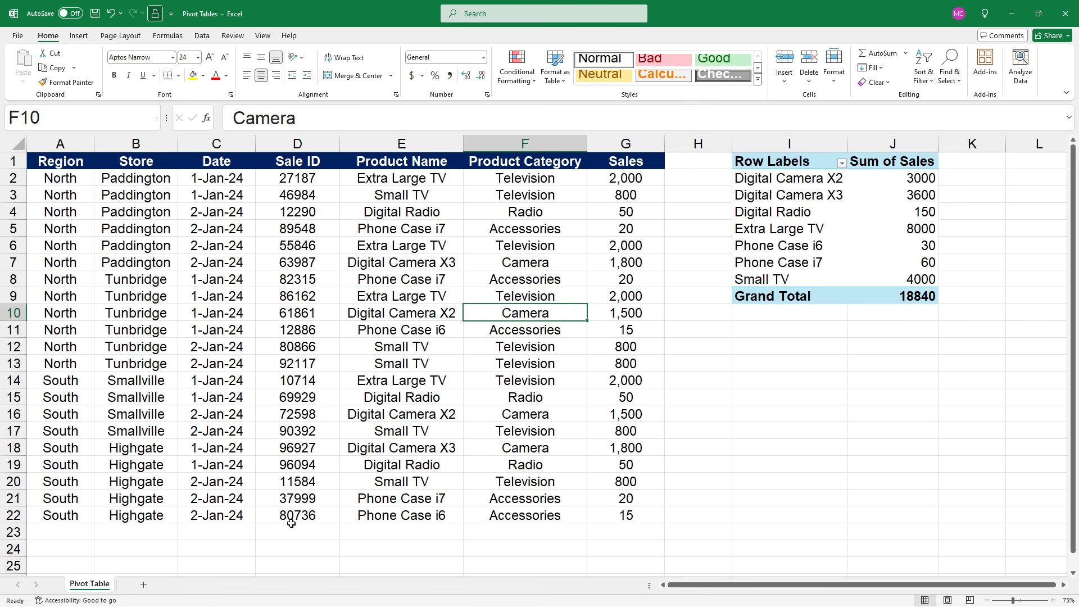
# Add a record in row 23 with South, Highgate, 2-Jan-24, a sale ID, Smart TV, Television and sales of 1400.
pyautogui.click(75, 531)
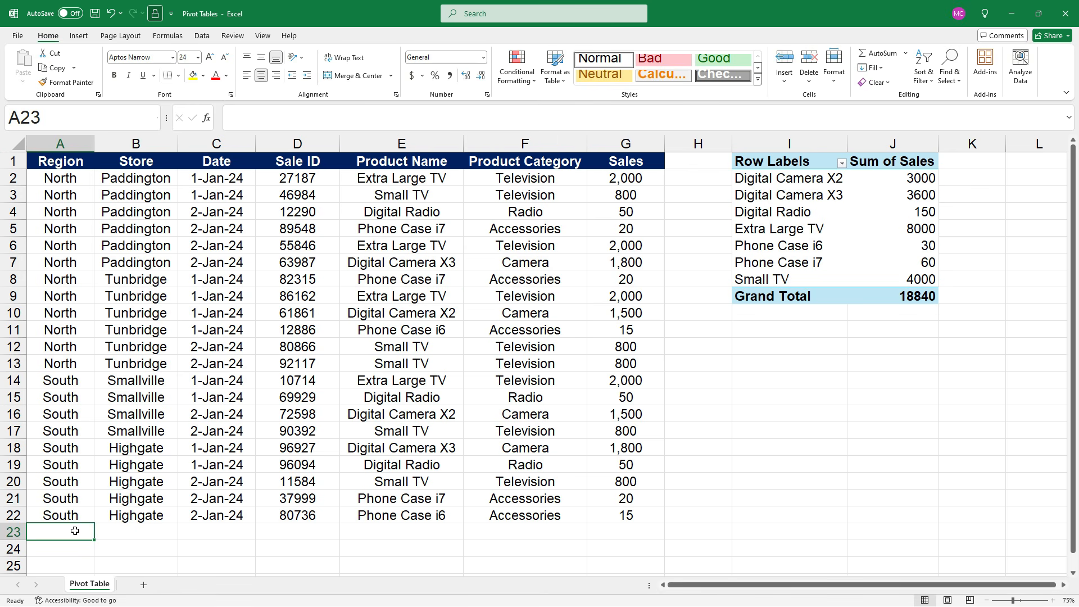
pyautogui.write('South')
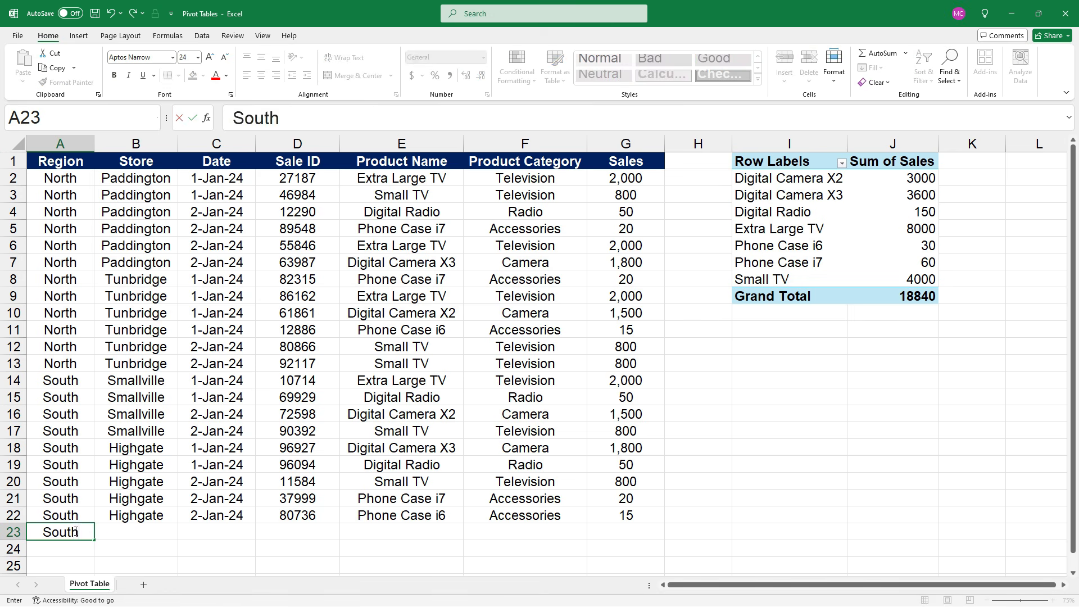
pyautogui.press('Tab')
pyautogui.write('Highgate')
pyautogui.press('Tab')
pyautogui.write('2-Jan-24')
pyautogui.press('Tab')
pyautogui.write('42595')
pyautogui.press('Tab')
pyautogui.write('Smart TV')
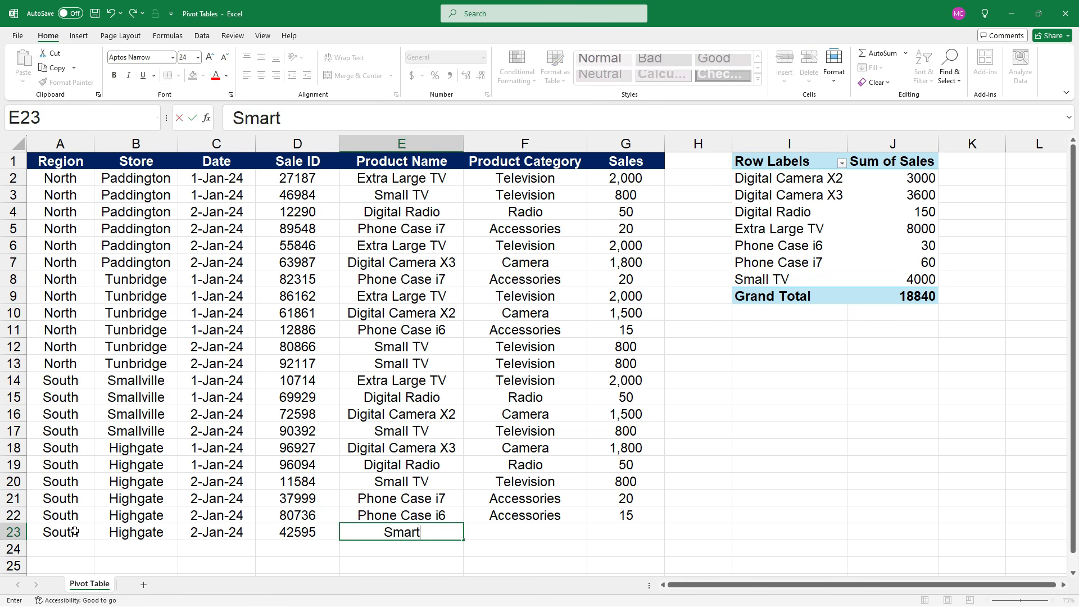
pyautogui.press('Tab')
pyautogui.write('Television\t1400')
pyautogui.press('Return')
# Refresh the PivotTable against its source range.
pyautogui.click(758, 532)
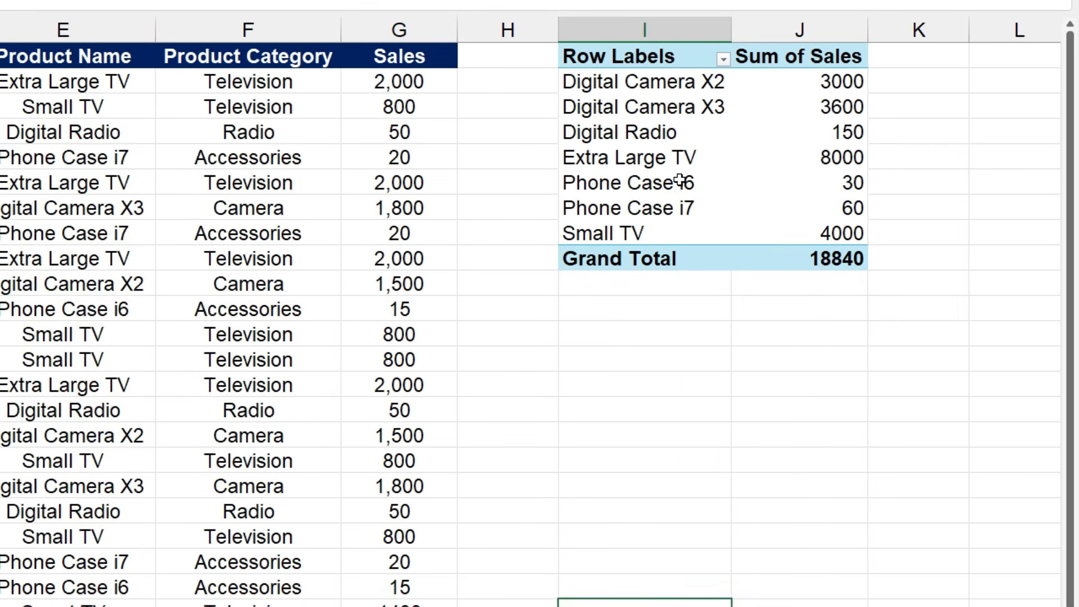
pyautogui.rightClick(813, 245)
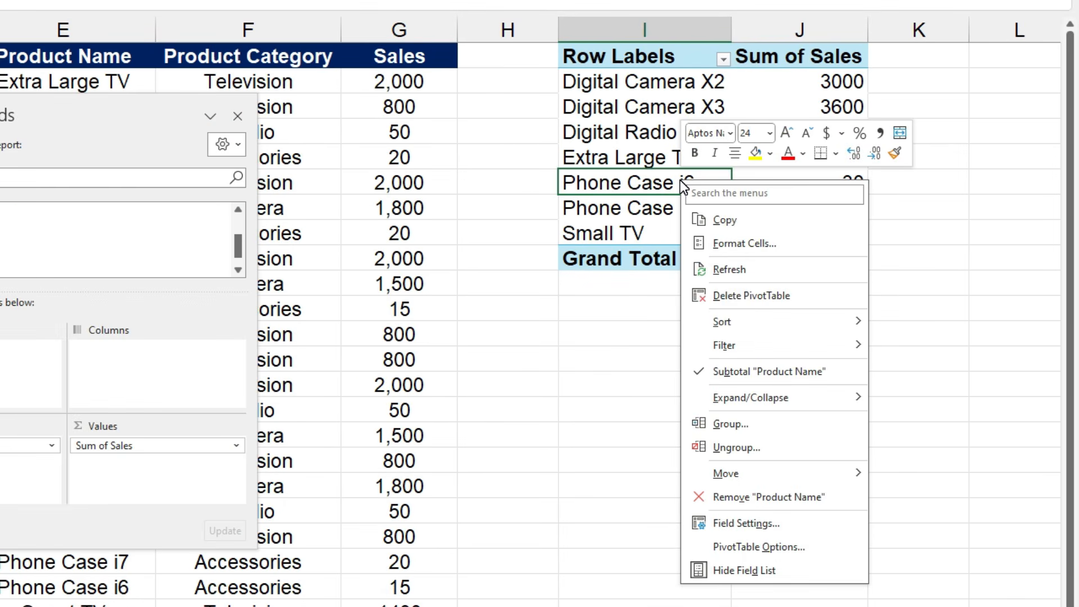
pyautogui.click(763, 271)
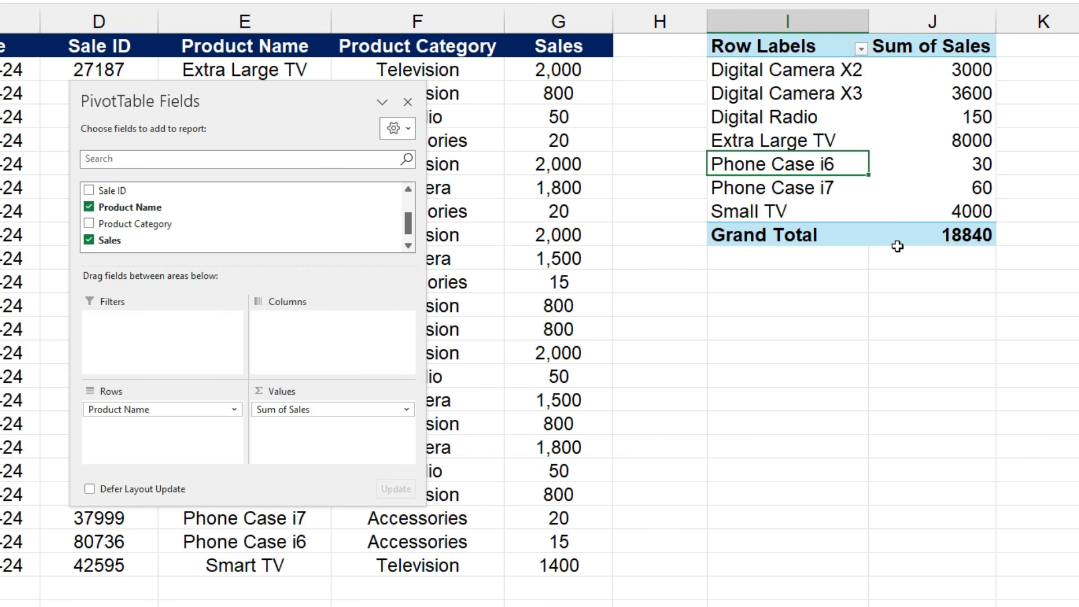
# Delete the PivotTable and clear the Smart TV record from A23:G23.
pyautogui.rightClick(819, 99)
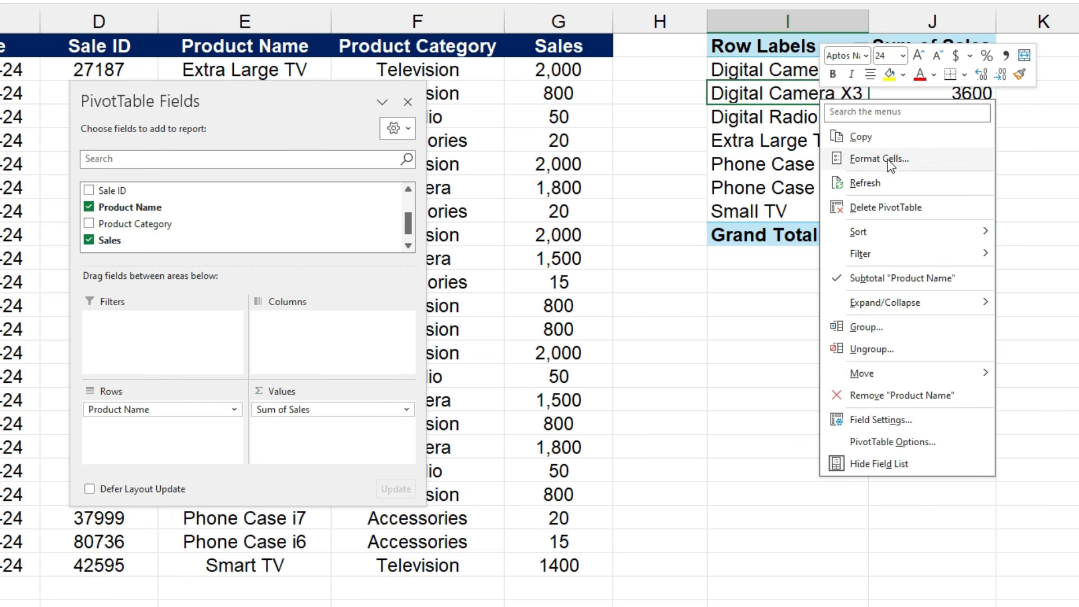
pyautogui.click(901, 207)
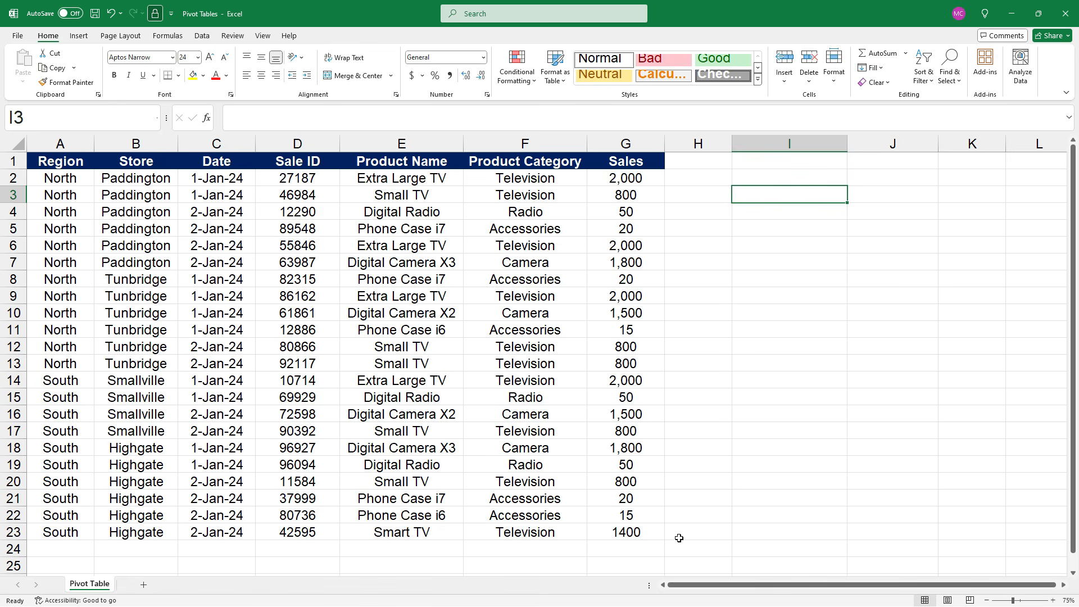
pyautogui.moveTo(630, 532); pyautogui.dragTo(62, 534)
pyautogui.press('Delete')
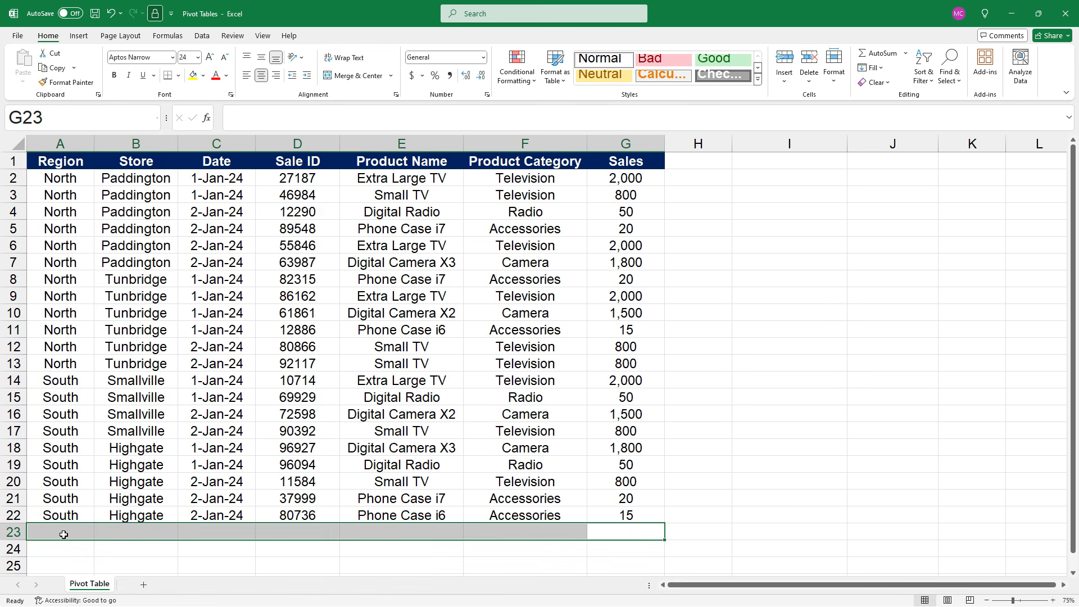
pyautogui.click(834, 329)
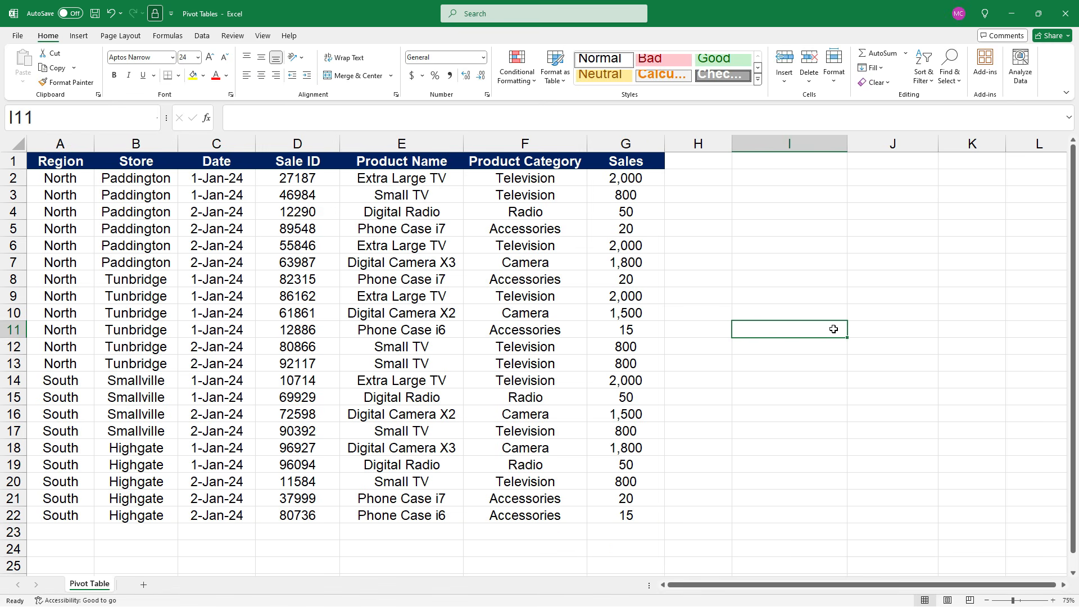
# Convert the data range A1:G22 into a table with headers.
pyautogui.click(413, 299)
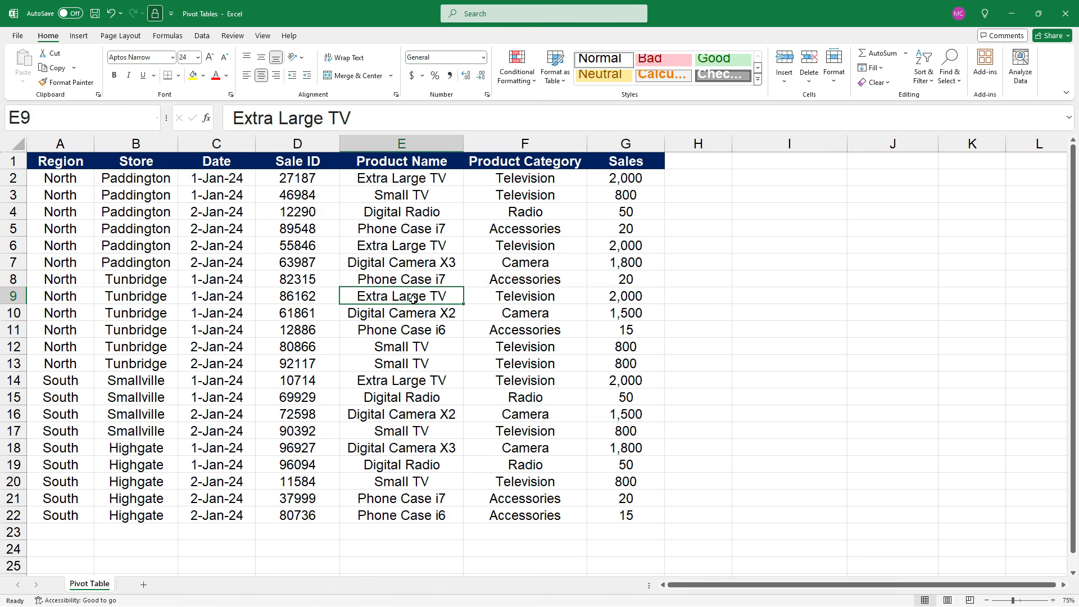
pyautogui.hotkey('ctrl', 't')
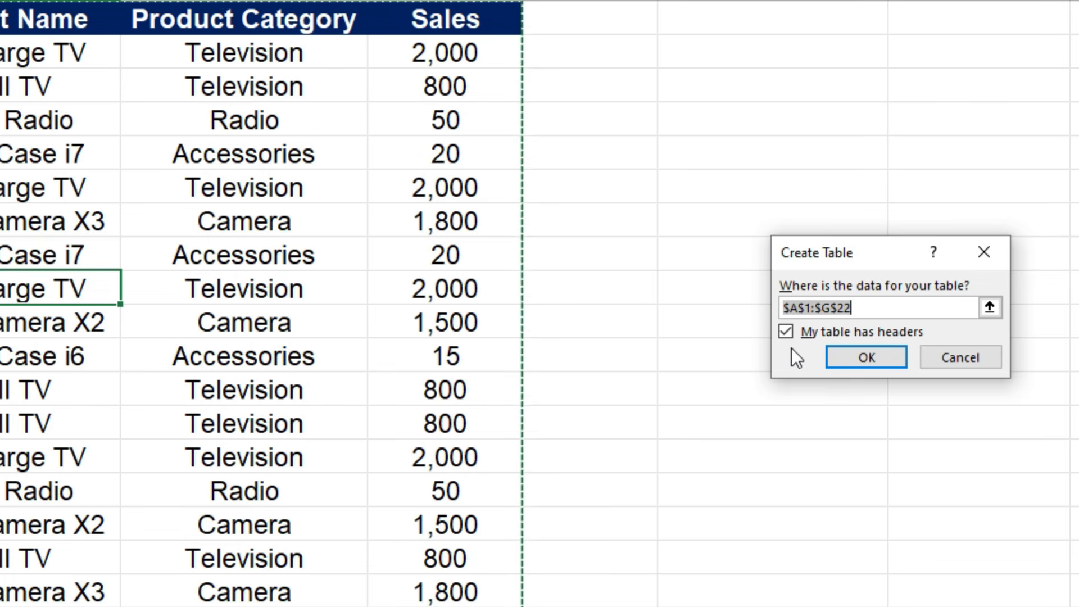
pyautogui.click(879, 361)
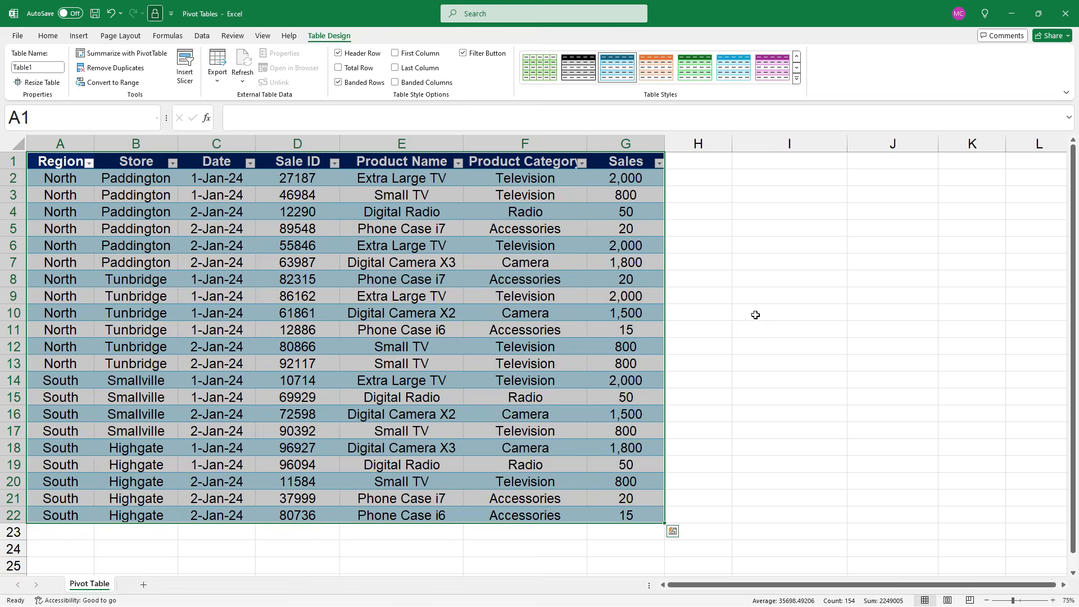
pyautogui.click(721, 321)
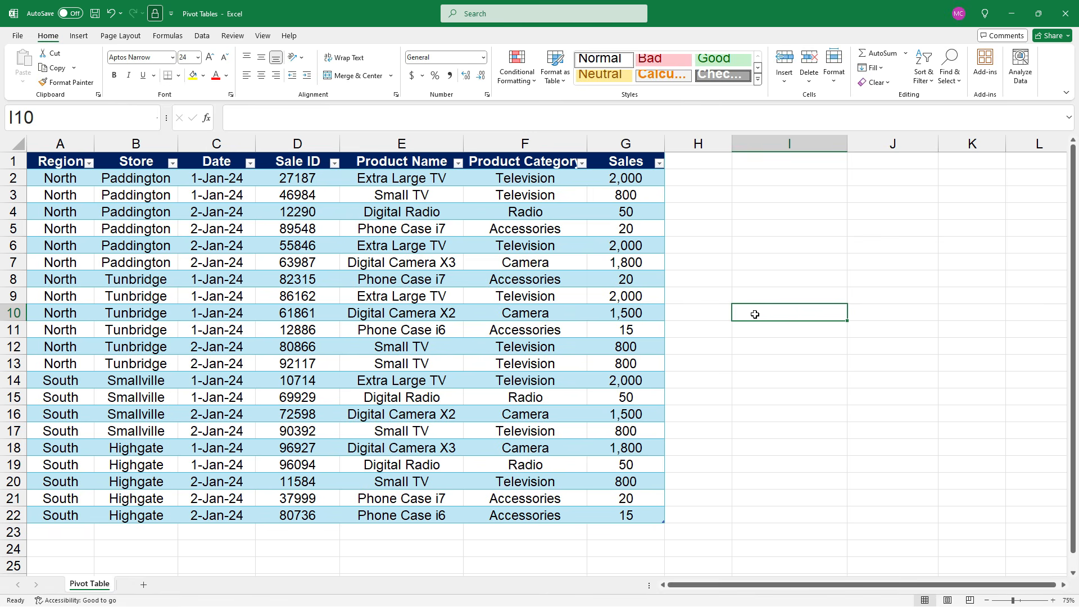
# Check the sort and filter options of the table's Product Category column without applying any.
pyautogui.click(582, 163)
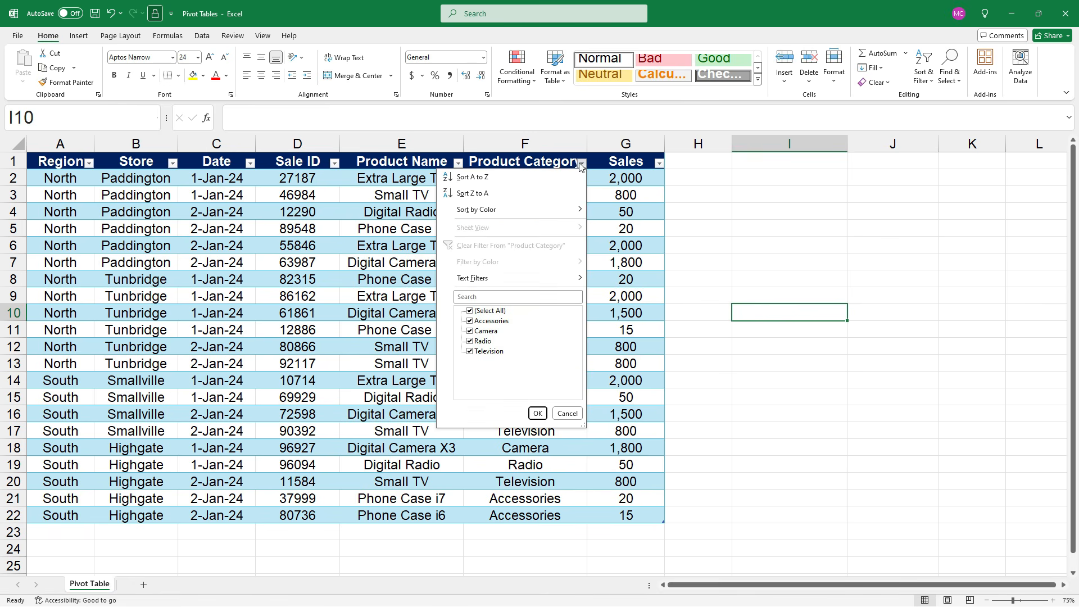
pyautogui.click(691, 220)
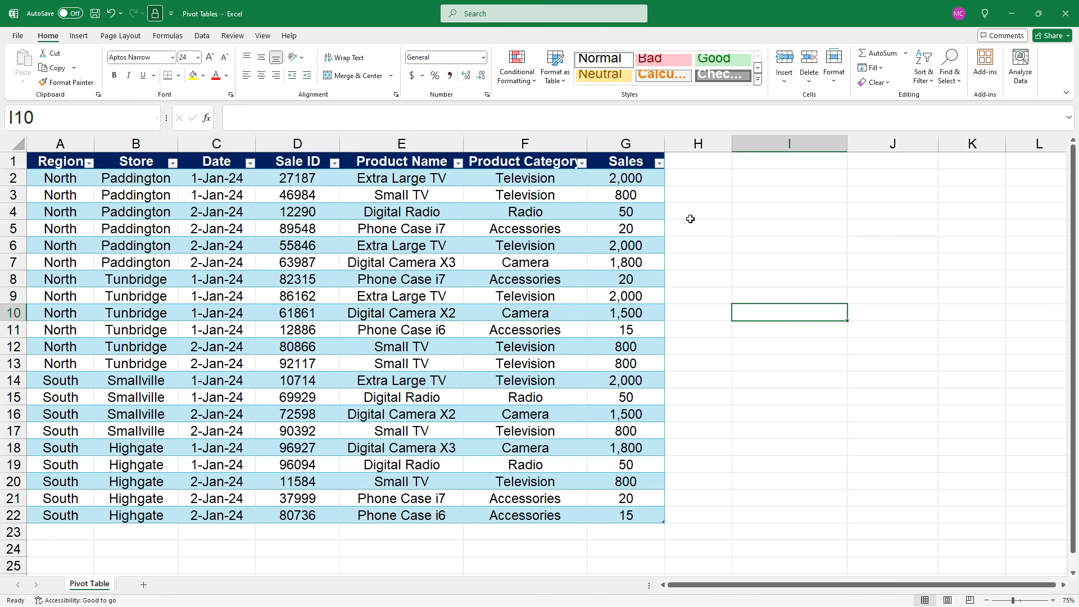
pyautogui.press('Down')
pyautogui.press('Down')
pyautogui.press('Down')
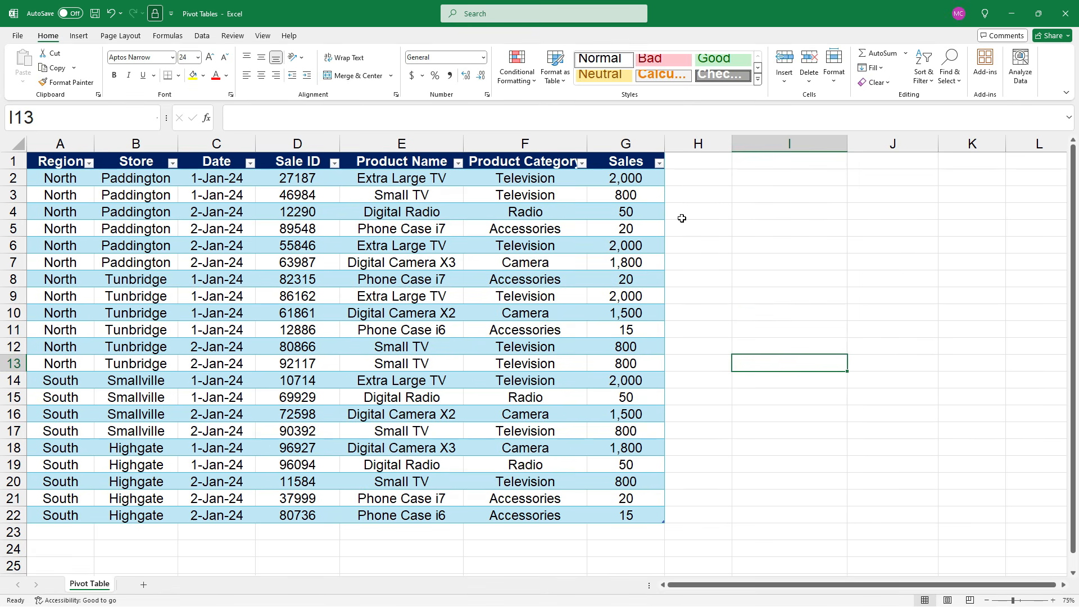
# Rename the table as Sales_Data.
pyautogui.click(428, 232)
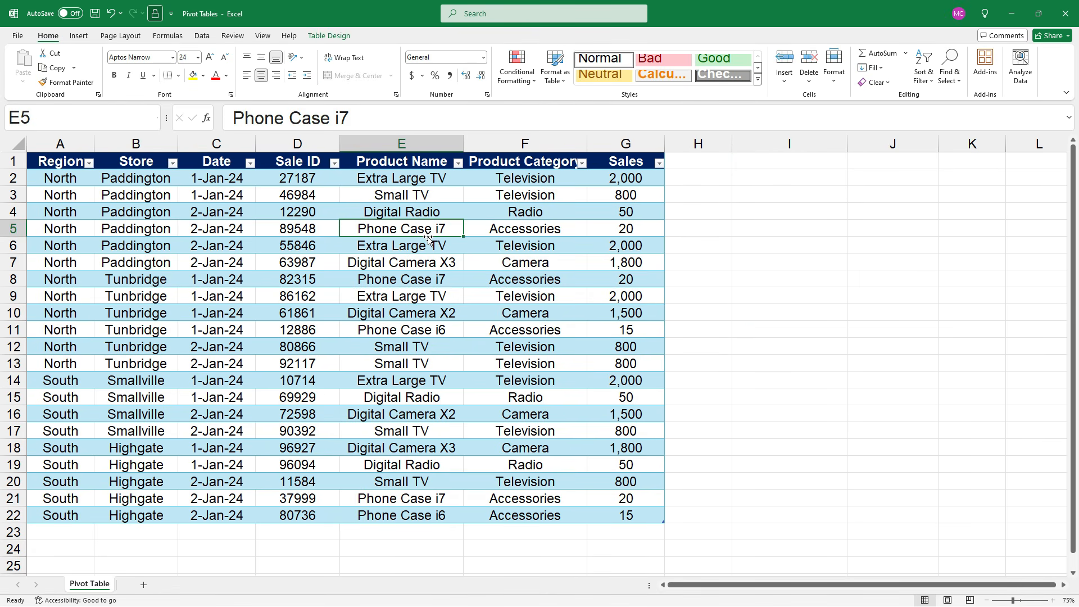
pyautogui.click(338, 37)
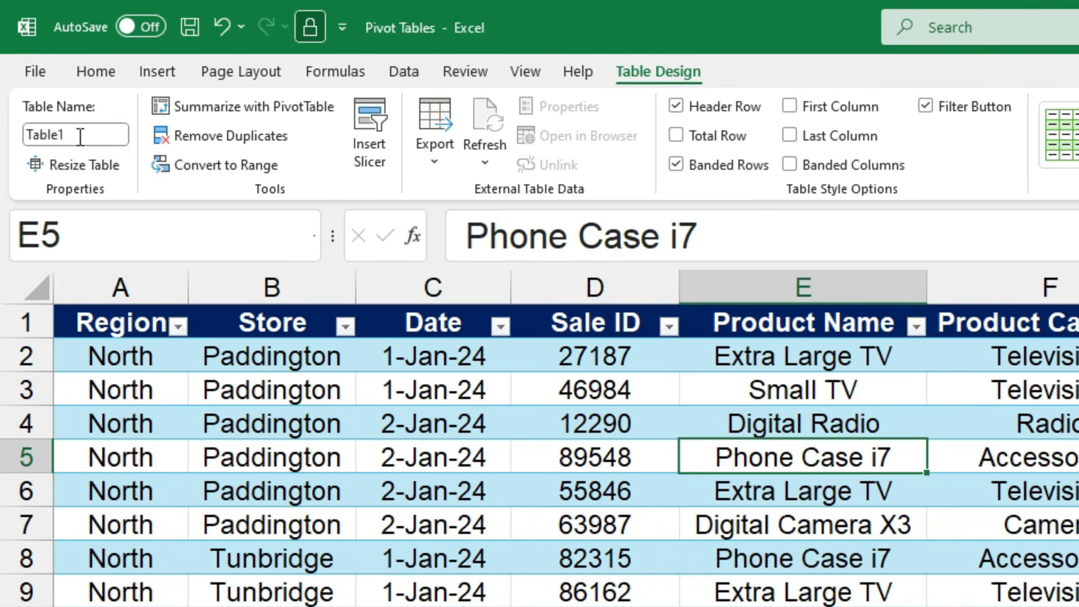
pyautogui.click(15, 68)
pyautogui.click(28, 136)
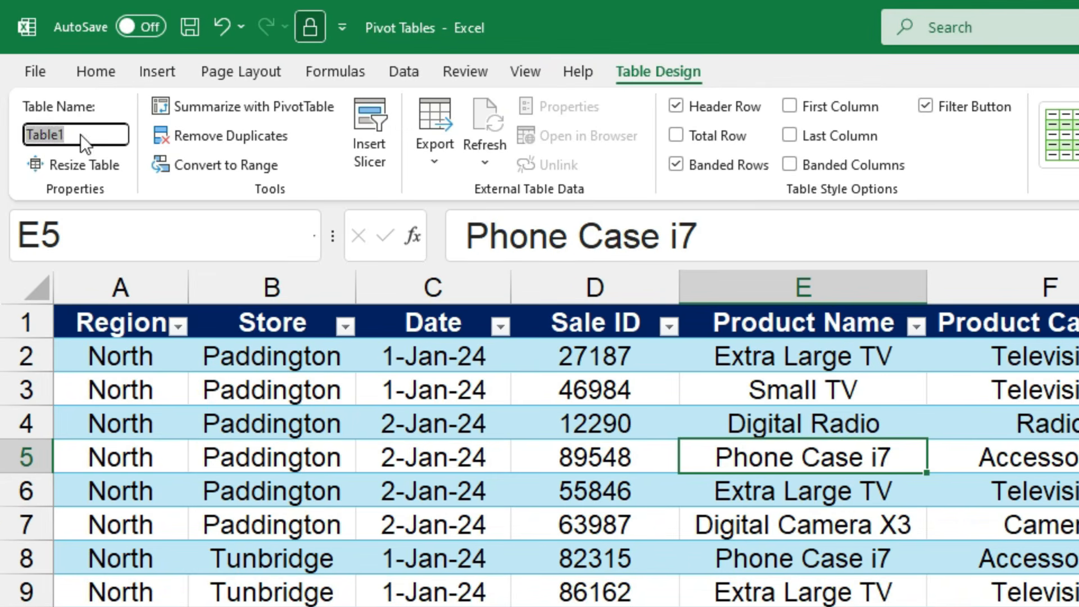
pyautogui.write('Sales_Data')
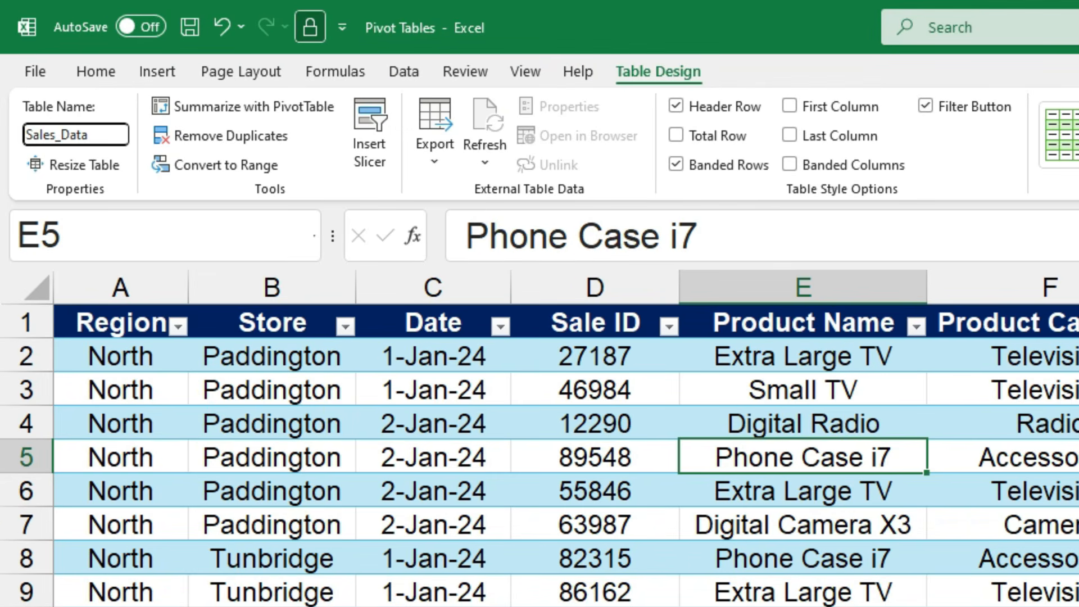
pyautogui.press('Return')
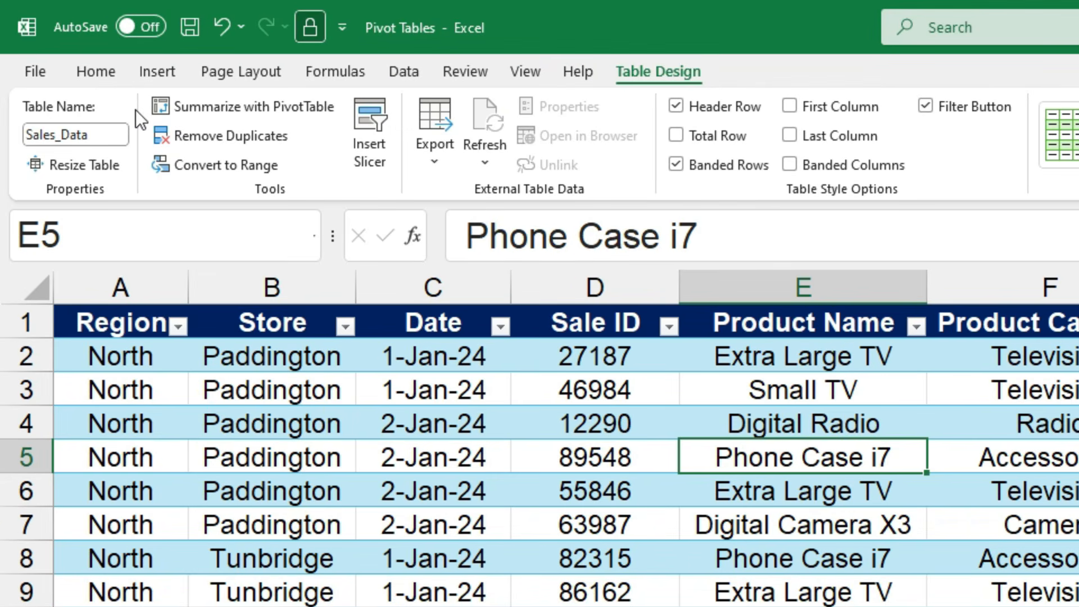
# Insert a PivotTable based on the Sales_Data table and place it on the existing worksheet at cell I1.
pyautogui.click(647, 551)
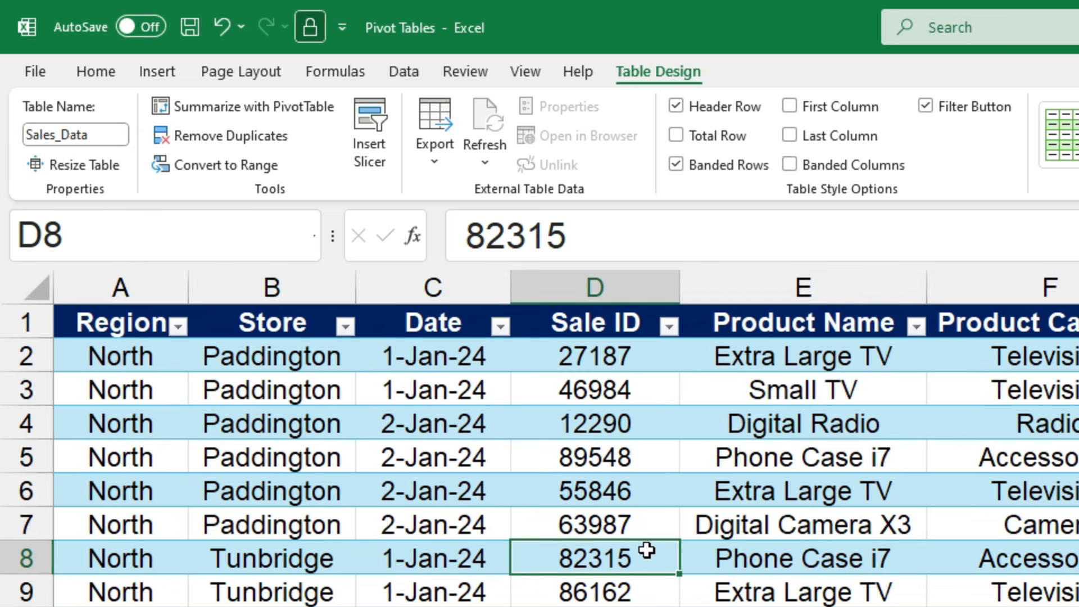
pyautogui.click(162, 74)
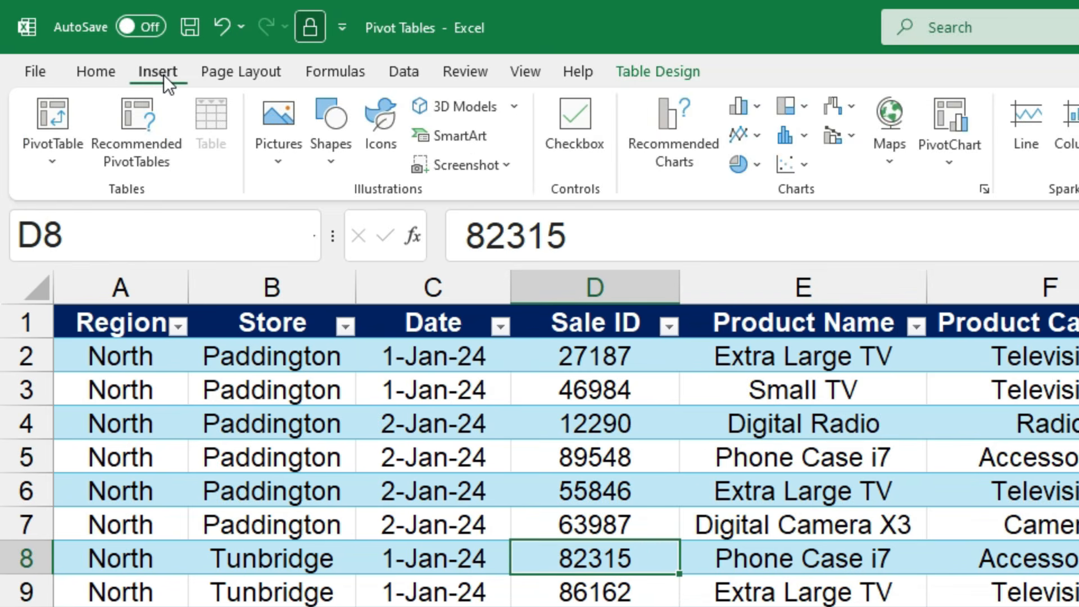
pyautogui.click(60, 153)
pyautogui.click(126, 202)
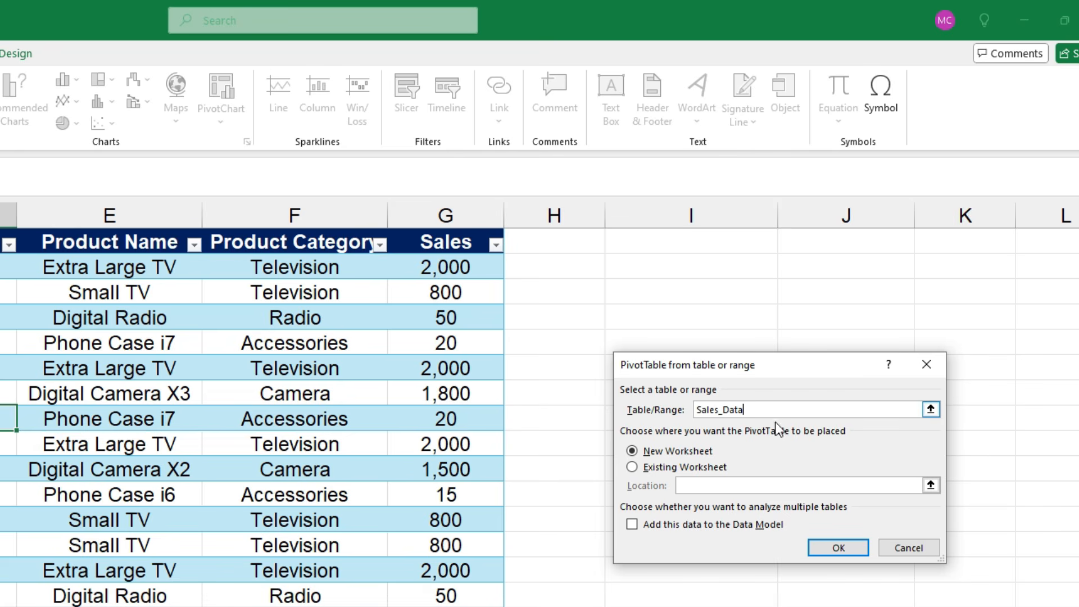
pyautogui.click(633, 470)
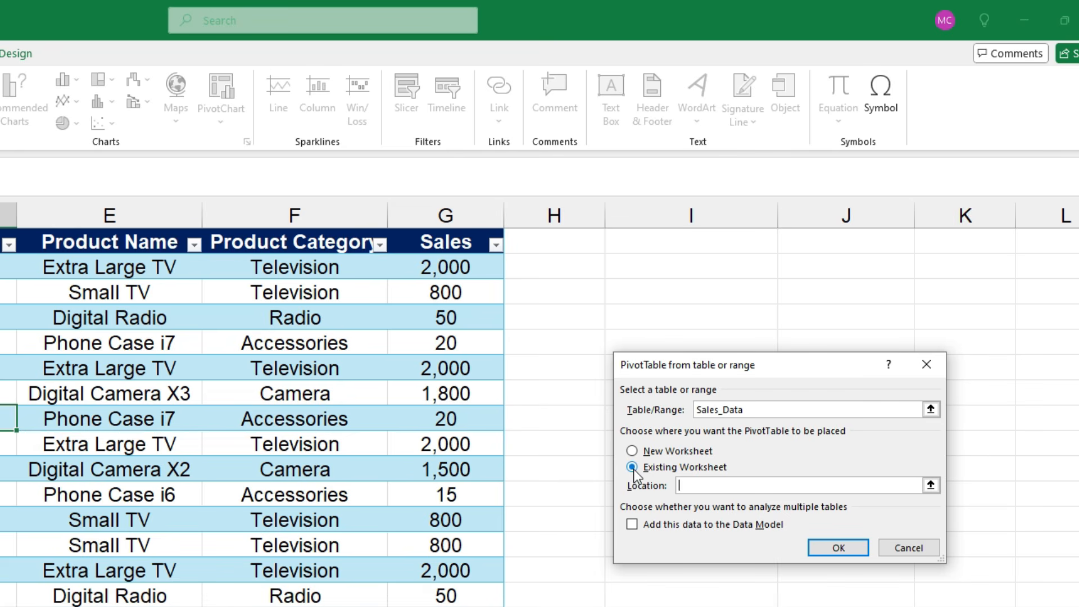
pyautogui.click(931, 484)
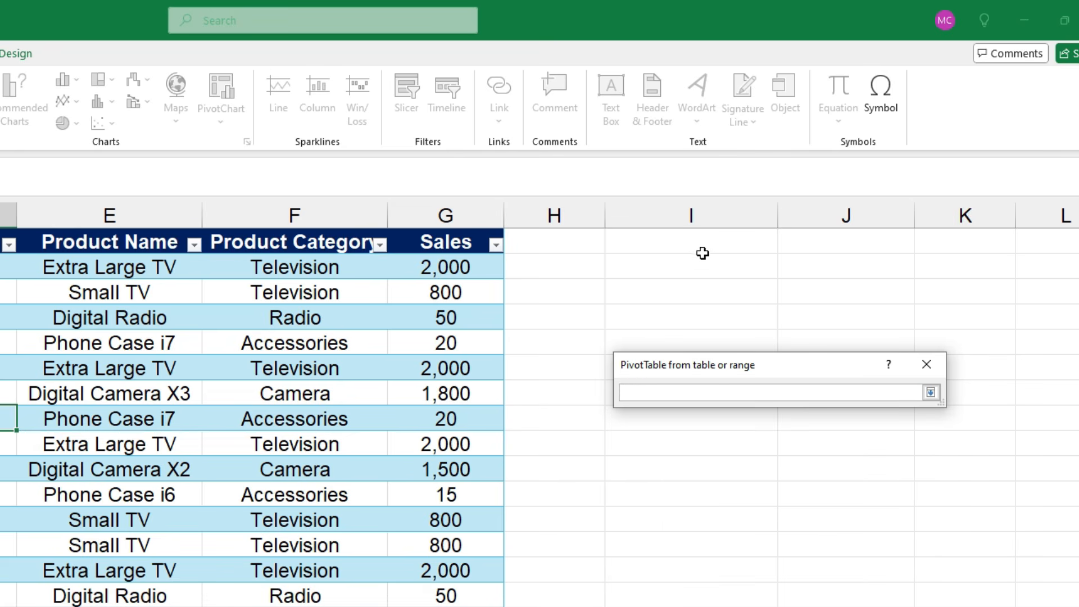
pyautogui.click(699, 246)
pyautogui.click(936, 396)
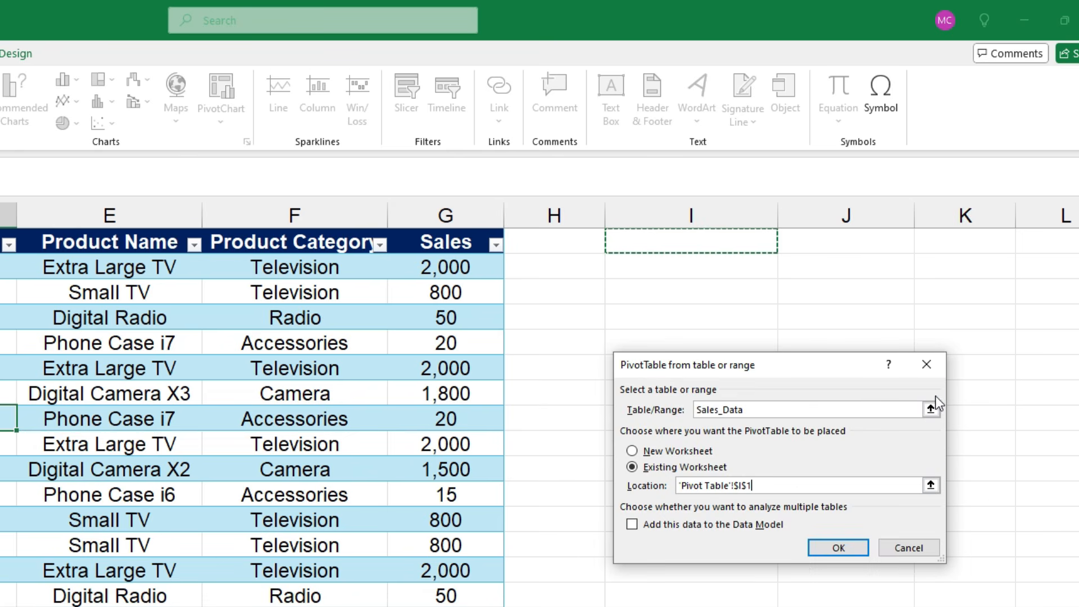
pyautogui.click(839, 547)
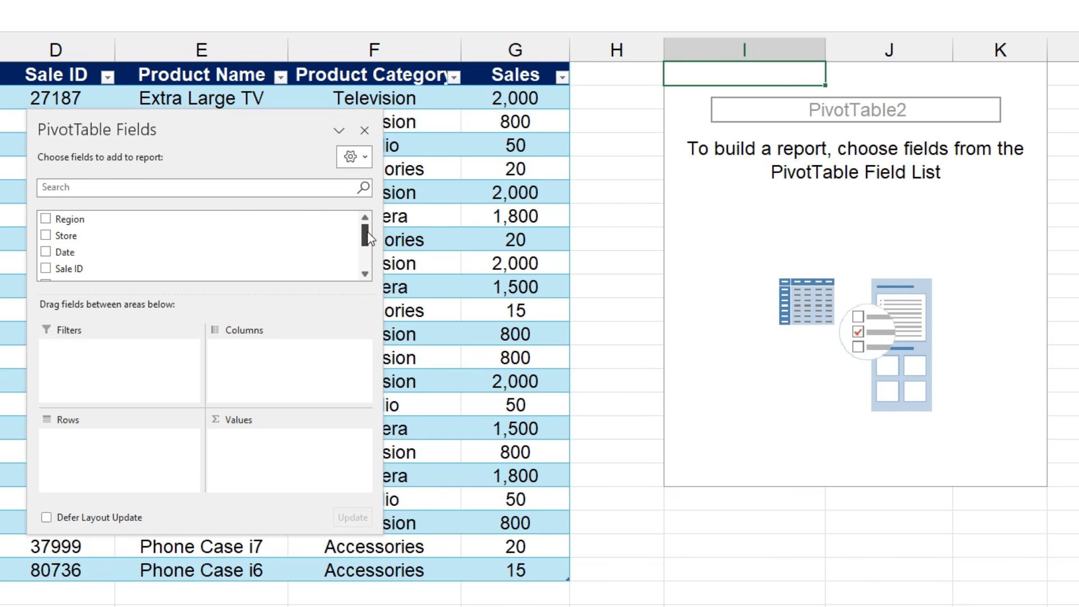
# Set up the PivotTable to show the sum of Sales for each Product Name as rows.
pyautogui.moveTo(365, 235); pyautogui.dragTo(369, 270)
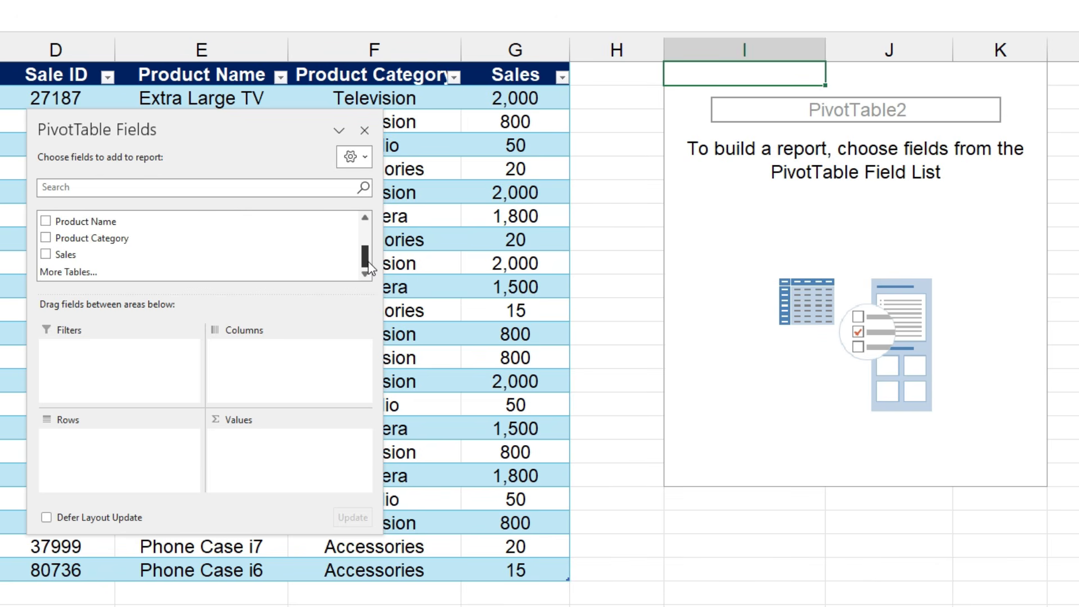
pyautogui.click(47, 256)
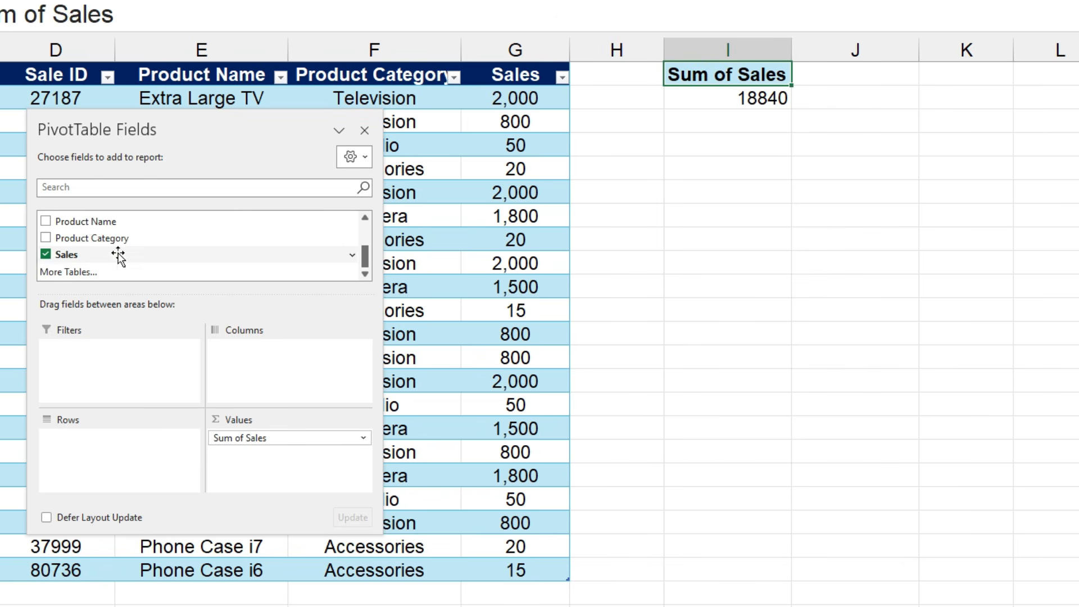
pyautogui.click(46, 222)
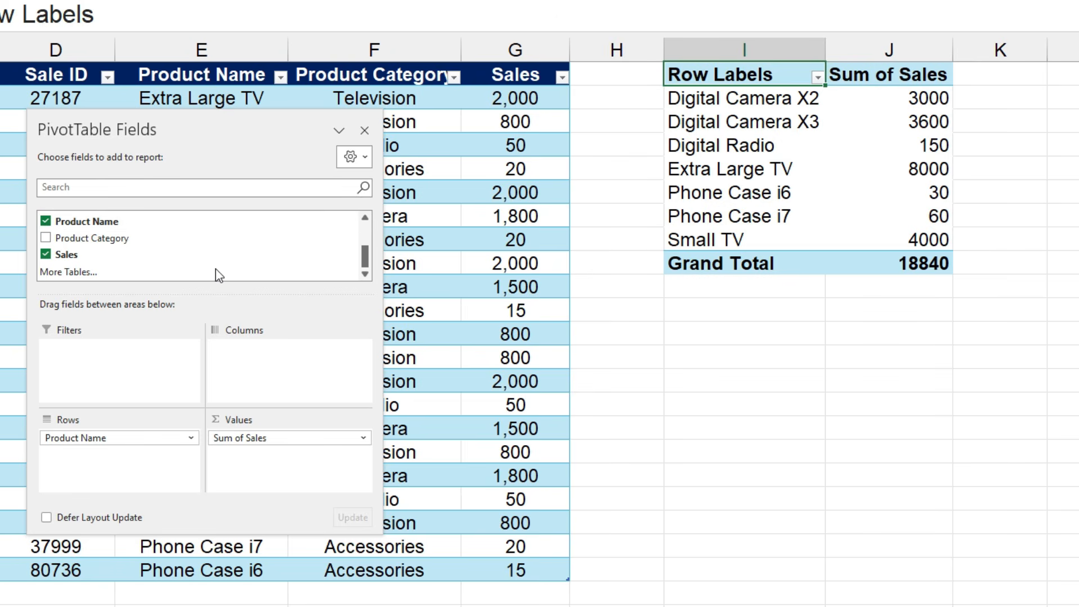
pyautogui.click(440, 382)
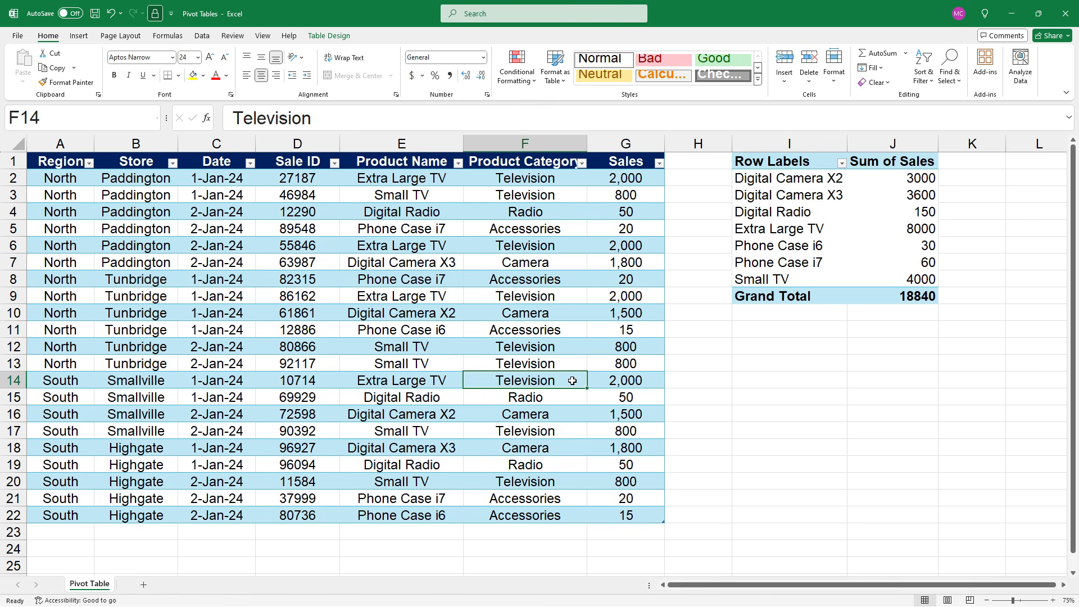
# Add a record in row 23 of the sales table: South, Highgate, 2-Jan-24, the sale ID, Smart TV, Television and 1400.
pyautogui.click(65, 534)
pyautogui.write('South')
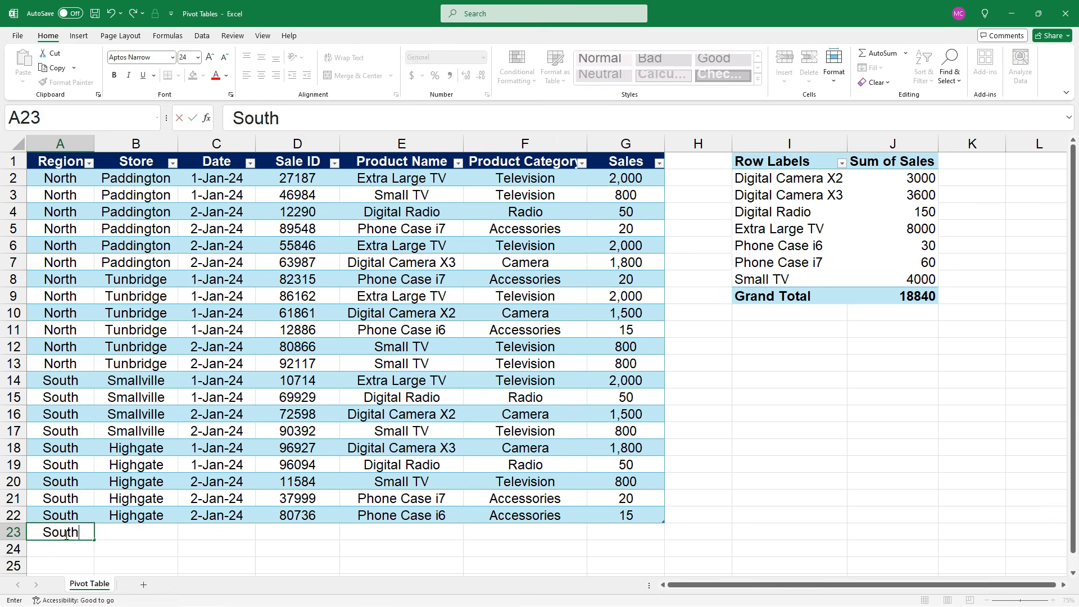
pyautogui.press('Tab')
pyautogui.write('Highgate')
pyautogui.press('Tab')
pyautogui.write('2-Jan-24')
pyautogui.press('Tab')
pyautogui.write('42595')
pyautogui.press('Tab')
pyautogui.write('Smart TV')
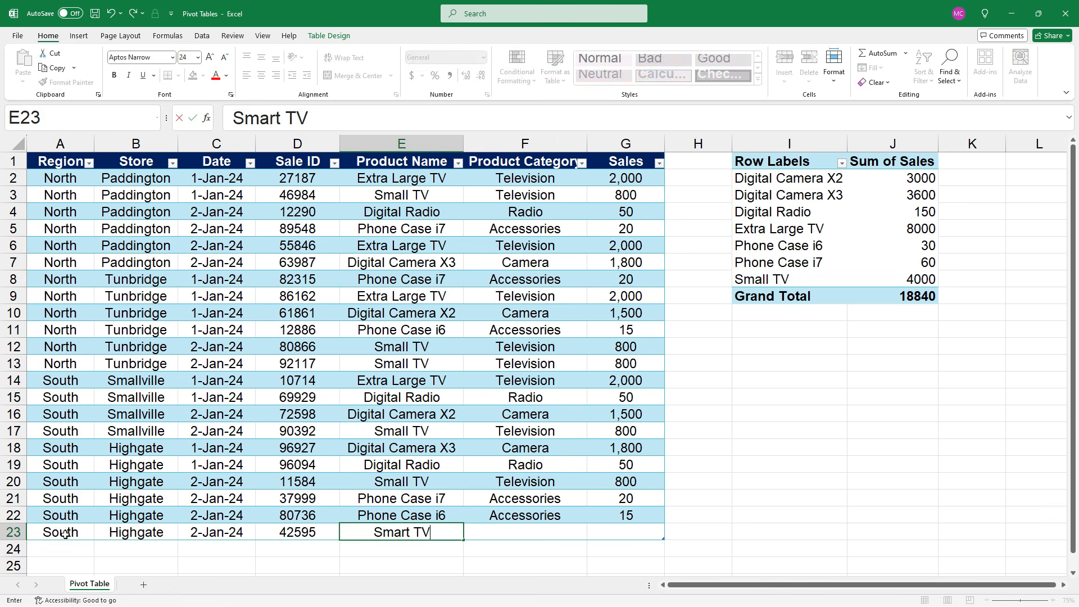
pyautogui.press('Tab')
pyautogui.write('Television')
pyautogui.press('Tab')
pyautogui.write('1400')
pyautogui.click(793, 535)
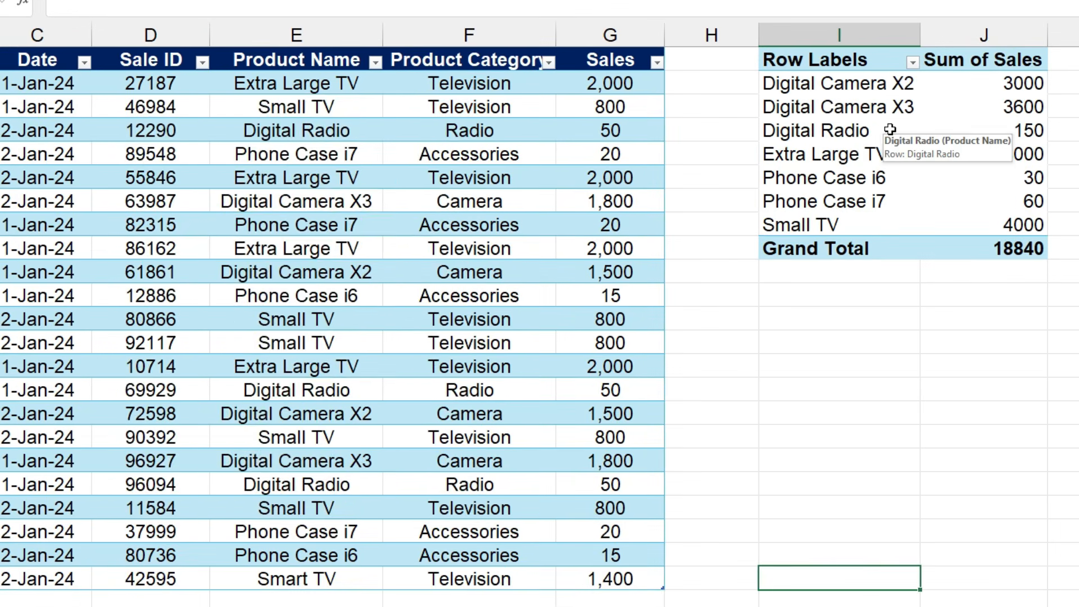
# Refresh the PivotTable so it includes the record added to the sales table.
pyautogui.click(890, 129)
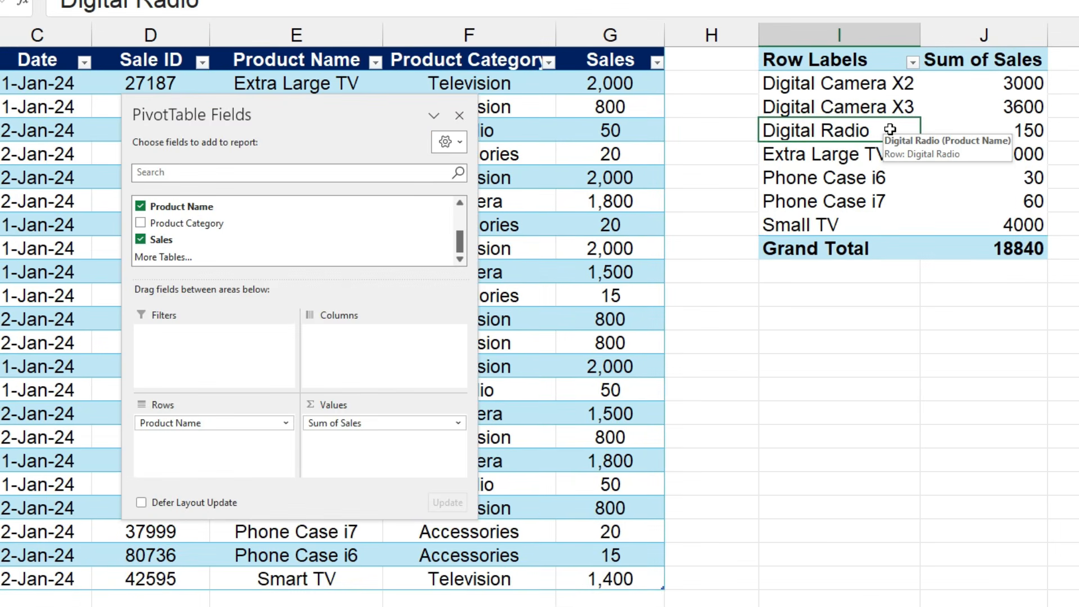
pyautogui.rightClick(890, 130)
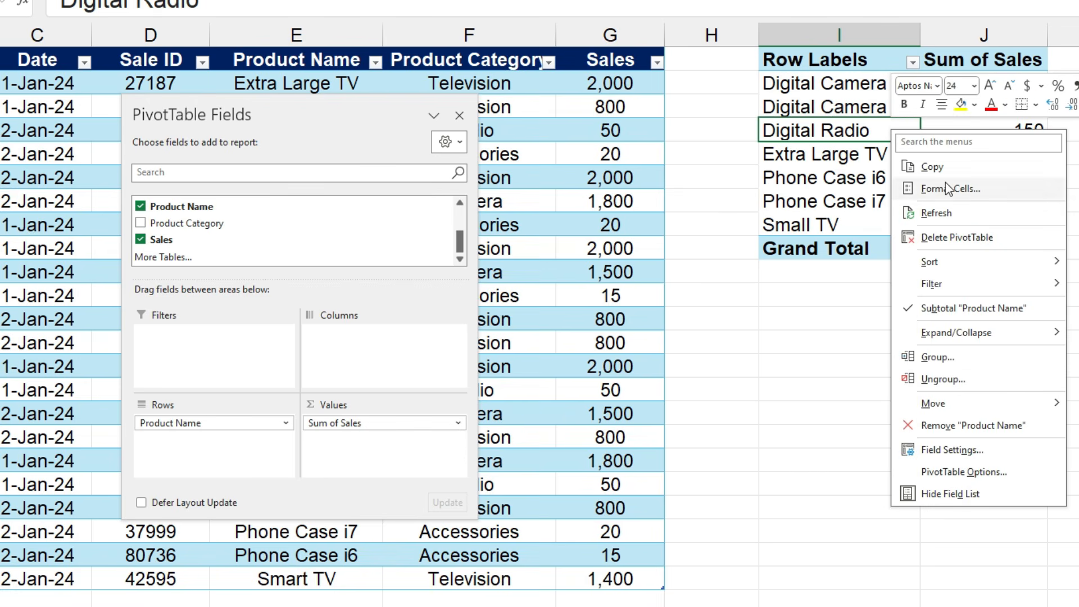
pyautogui.click(957, 213)
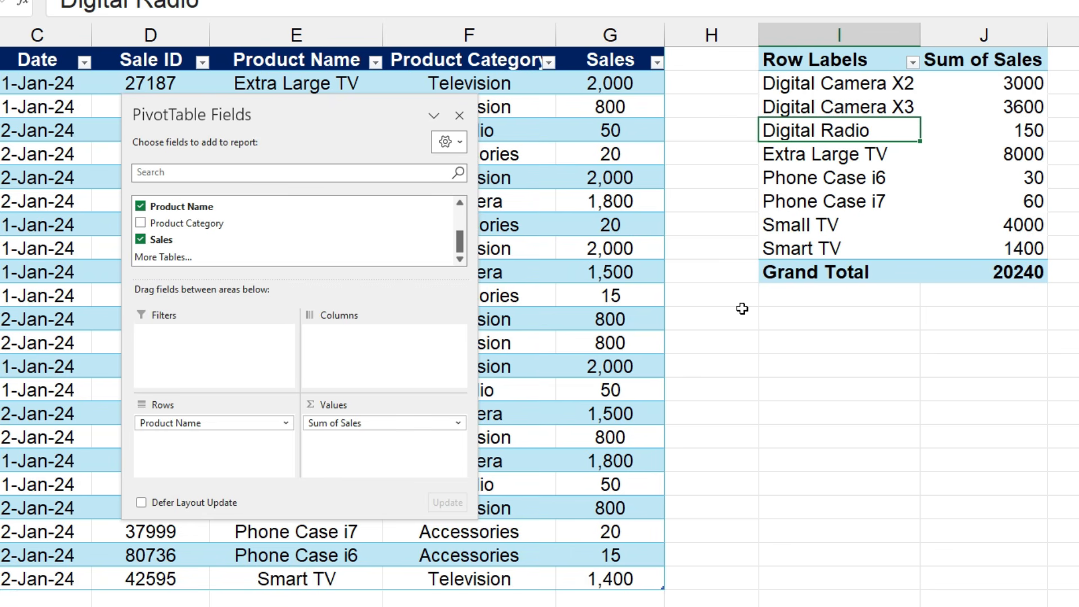
# Replace Product Name with Region as the PivotTable's row field to break sales down by region.
pyautogui.moveTo(460, 246)
pyautogui.mouseDown()
pyautogui.moveTo(461, 219)
pyautogui.moveTo(460, 234)
pyautogui.mouseUp()
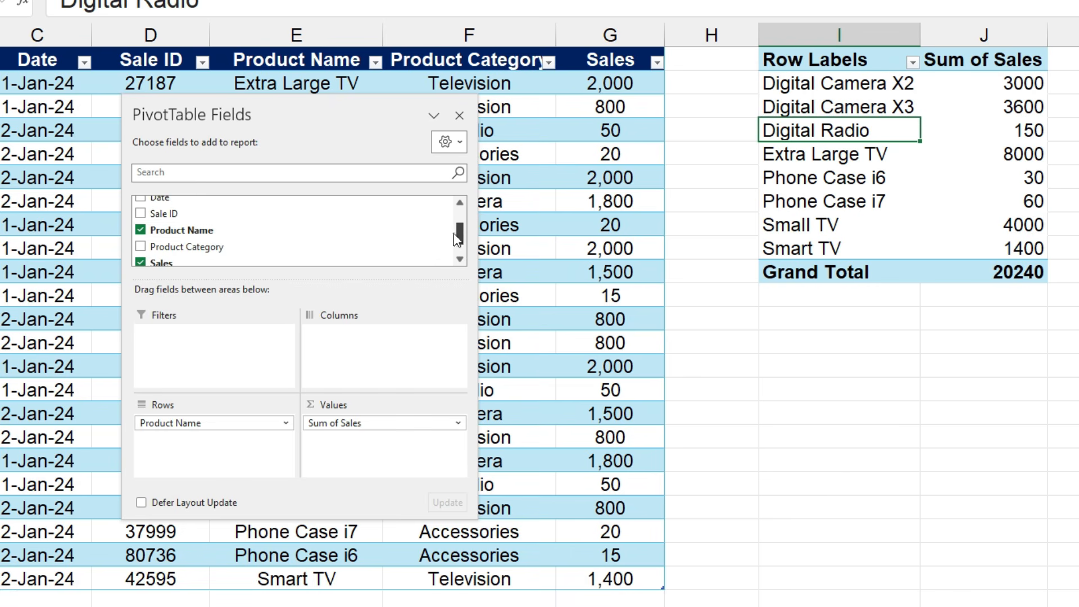
pyautogui.click(141, 230)
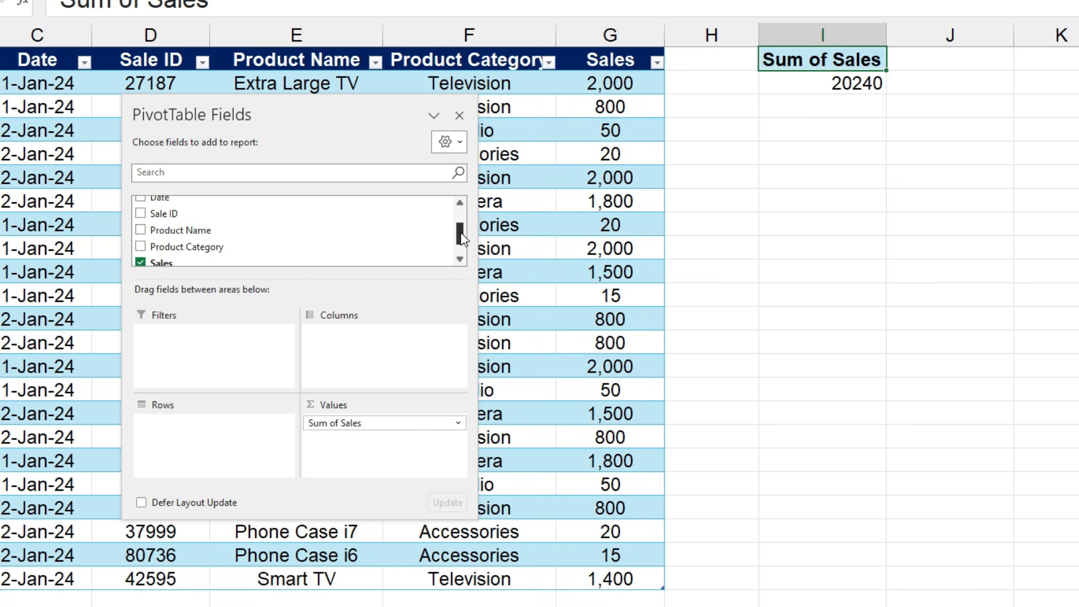
pyautogui.scroll(3, 461, 237)
pyautogui.click(140, 204)
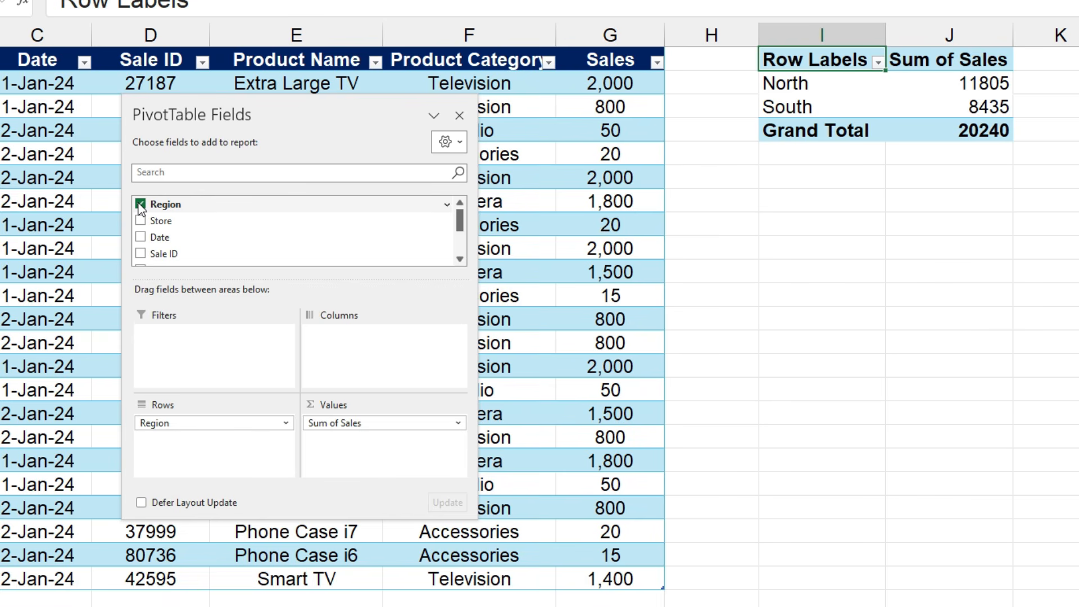
# Replace Region with Store as the PivotTable's row field, and replace Store with Date.
pyautogui.click(139, 205)
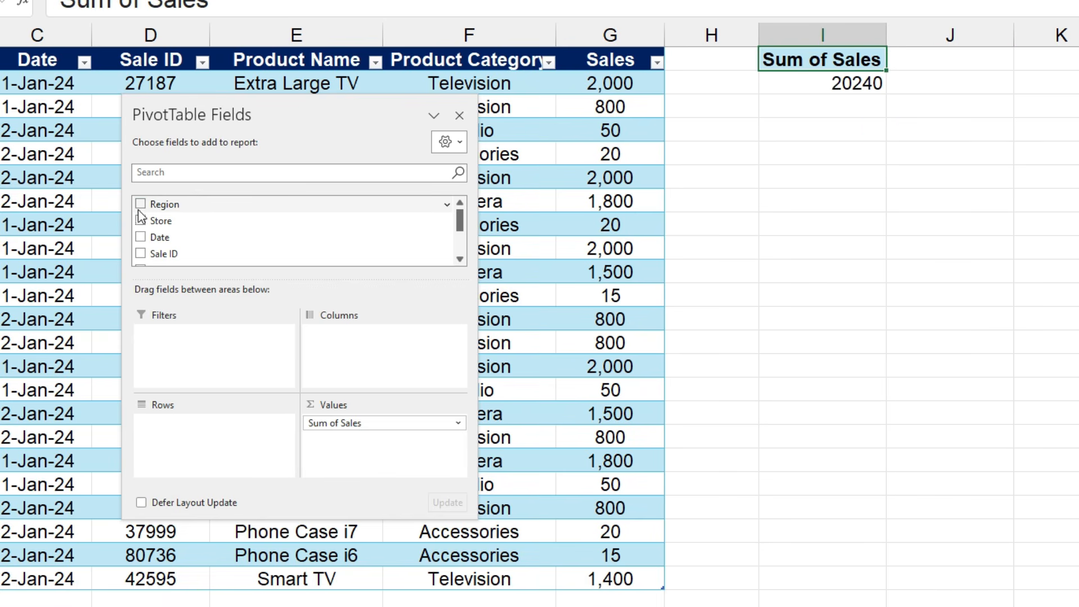
pyautogui.click(140, 221)
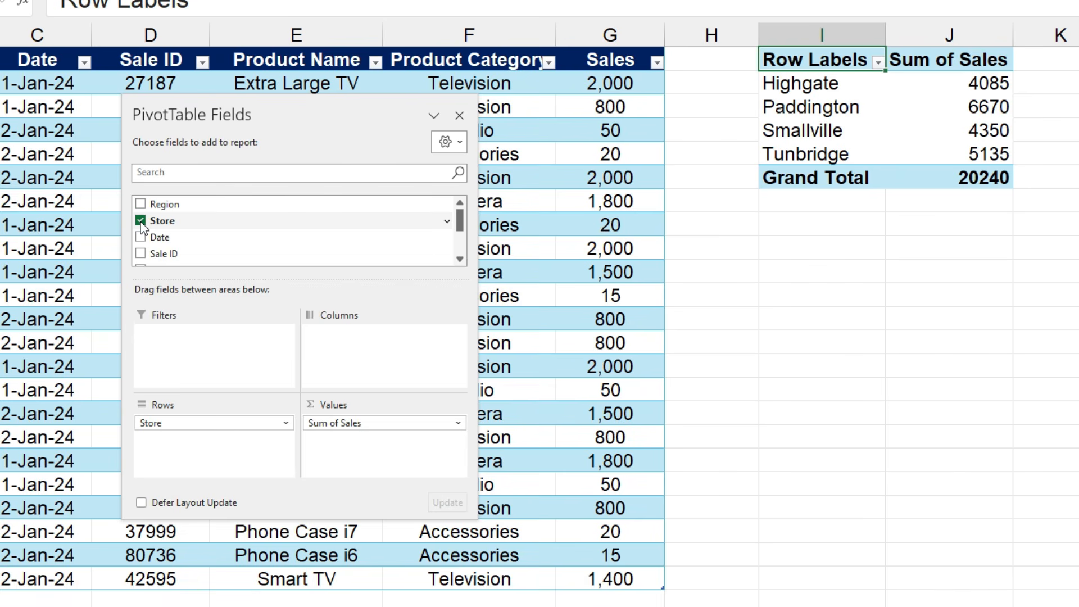
pyautogui.click(140, 221)
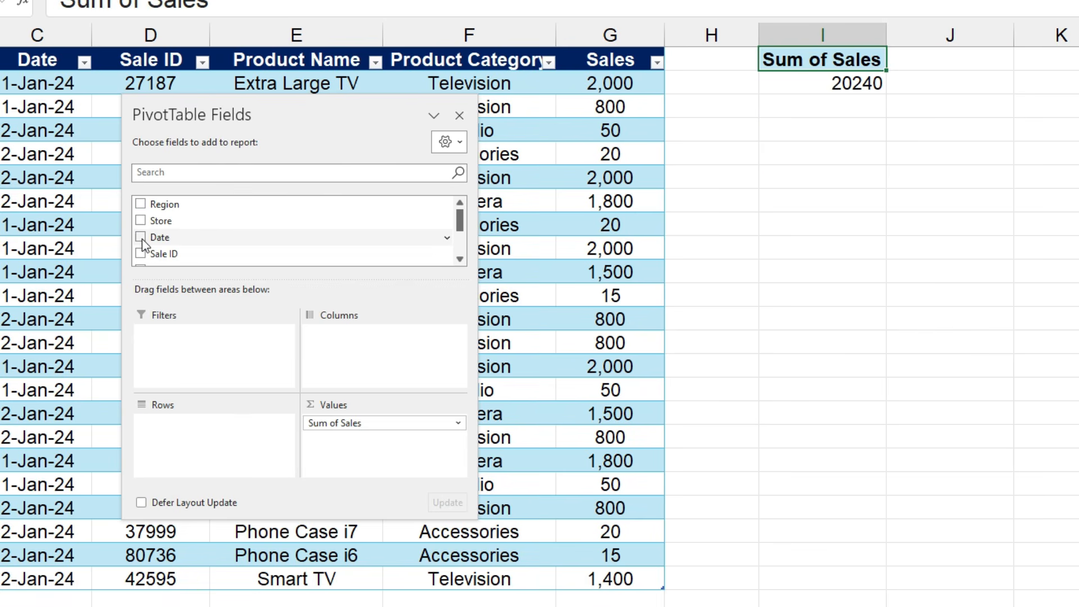
pyautogui.click(140, 237)
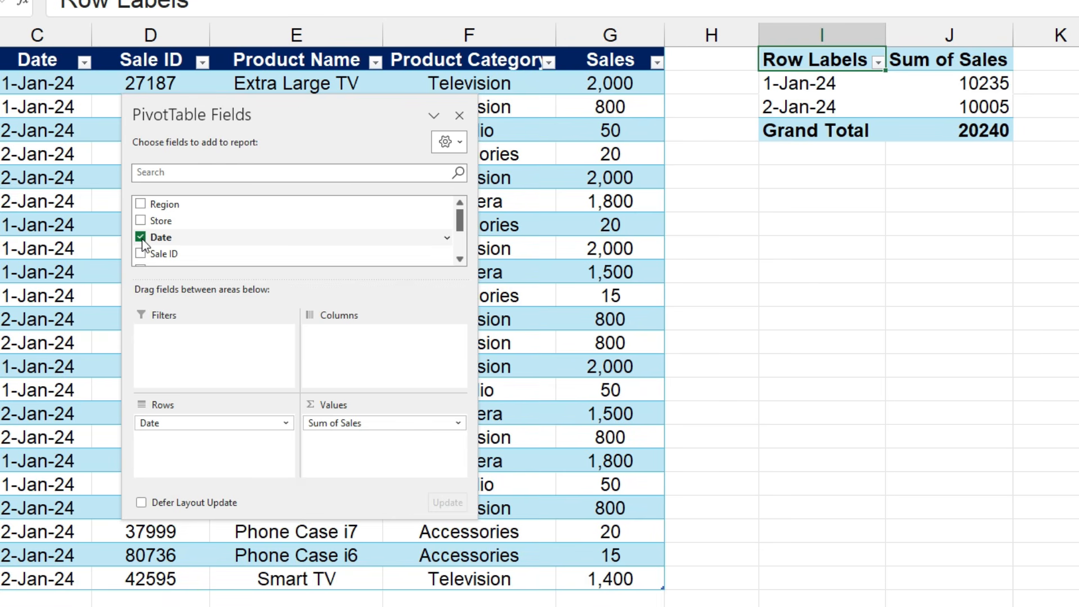
# Replace Date with Product Name as the PivotTable's row field.
pyautogui.click(140, 238)
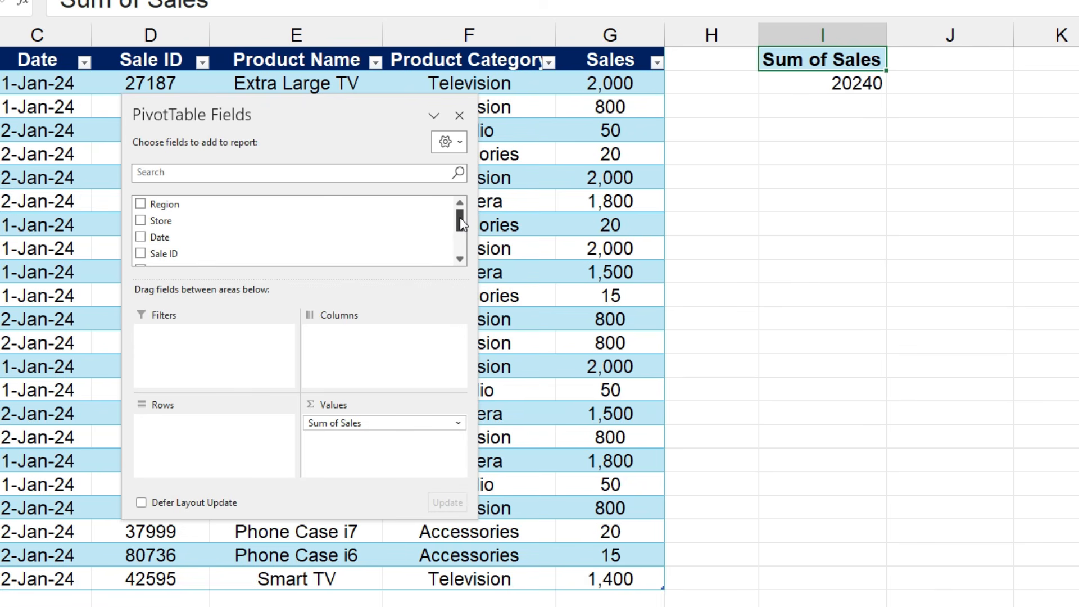
pyautogui.moveTo(461, 224); pyautogui.dragTo(461, 238)
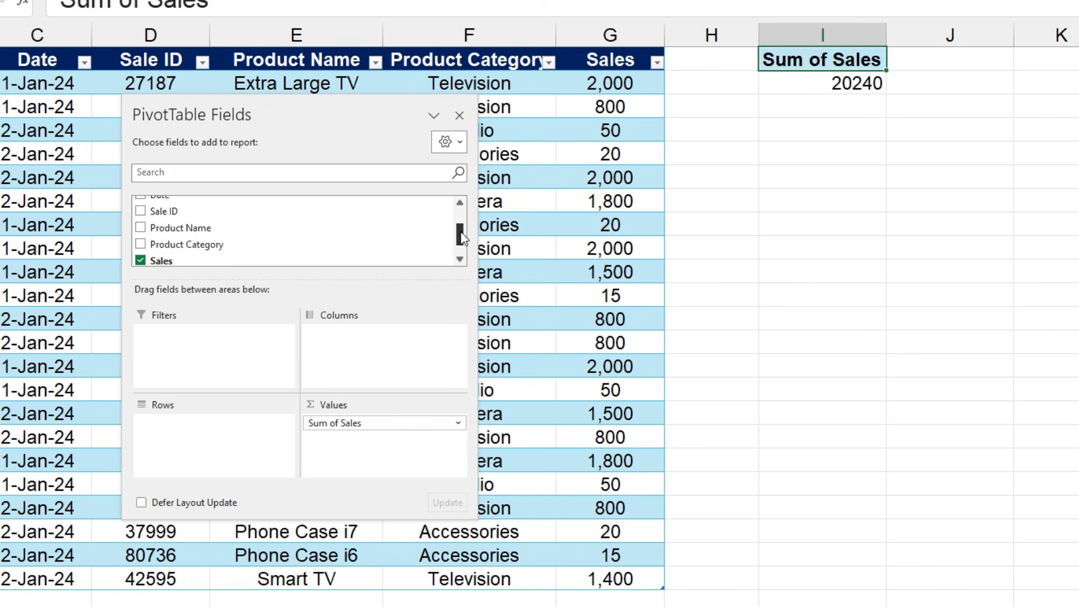
pyautogui.click(141, 225)
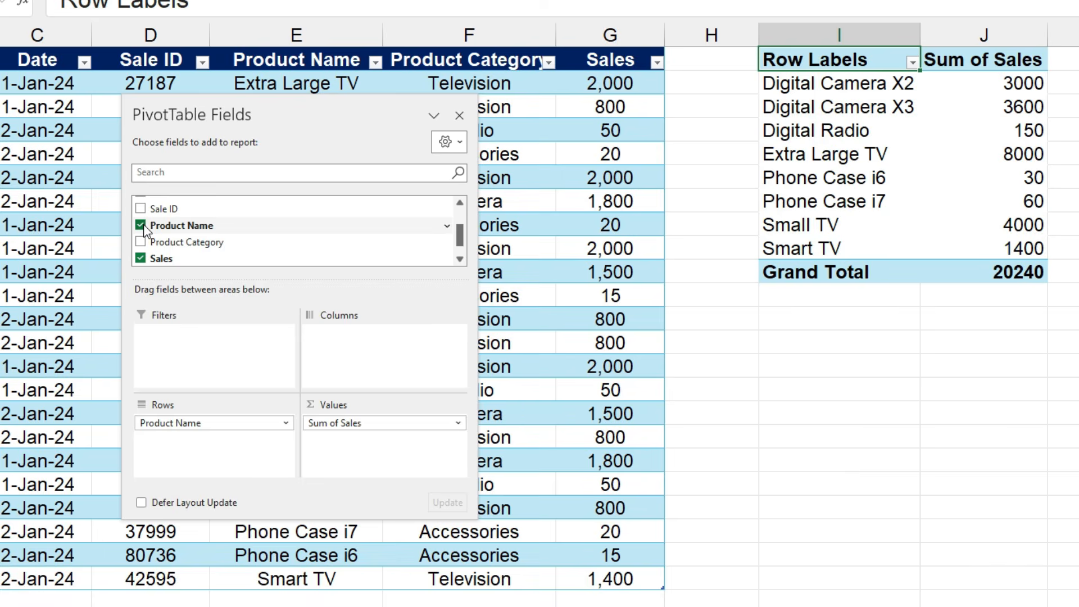
# Replace Product Name with Product Category as the PivotTable's row field.
pyautogui.click(141, 226)
pyautogui.click(141, 242)
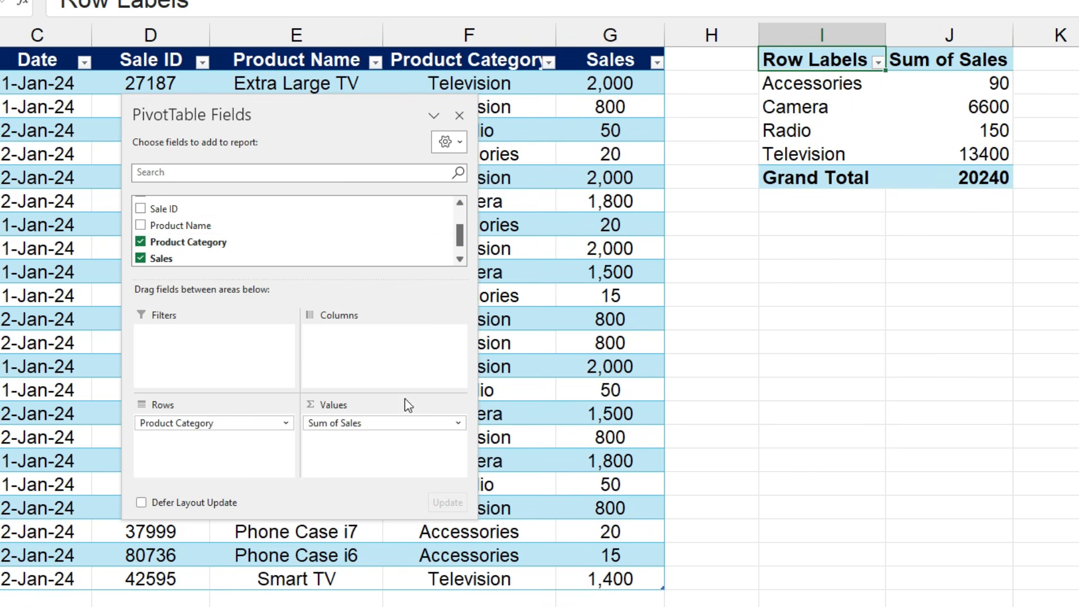
# Change the Sales value field of the PivotTable to summarise by Count.
pyautogui.click(459, 423)
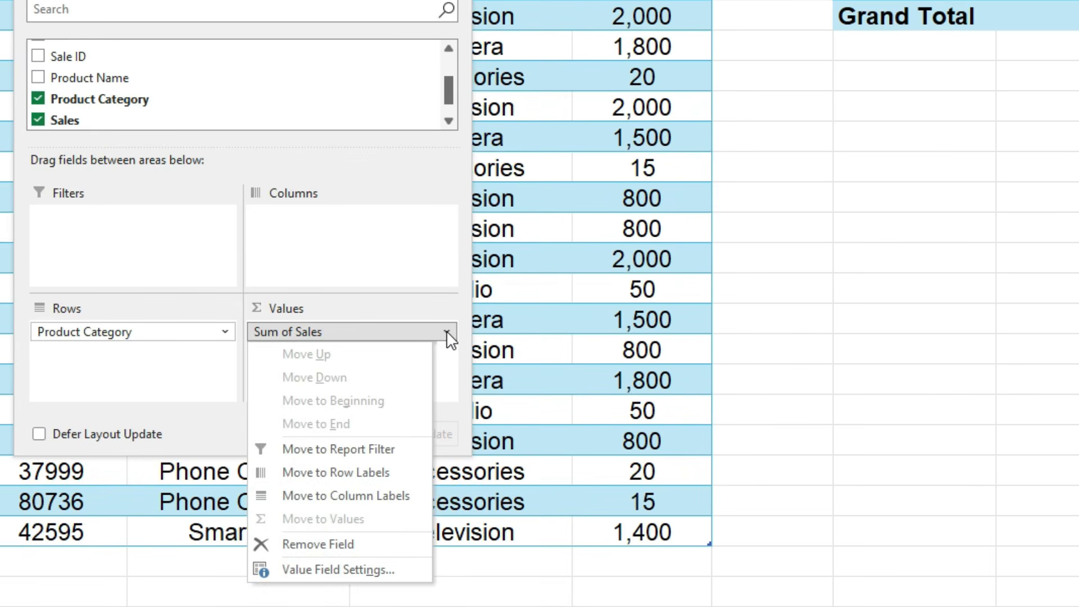
pyautogui.click(326, 575)
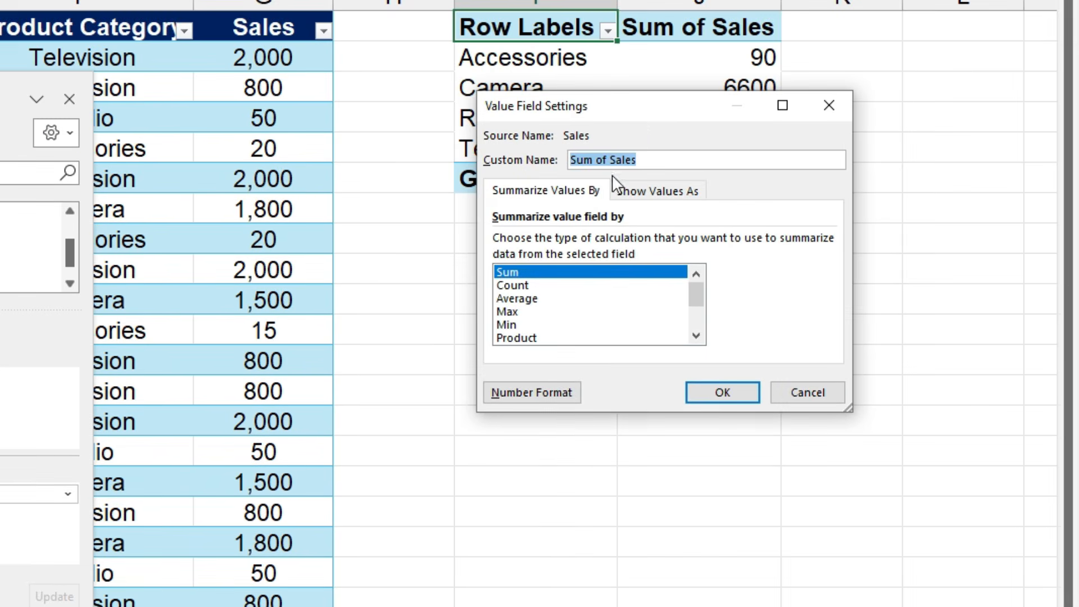
pyautogui.moveTo(646, 106); pyautogui.dragTo(625, 233)
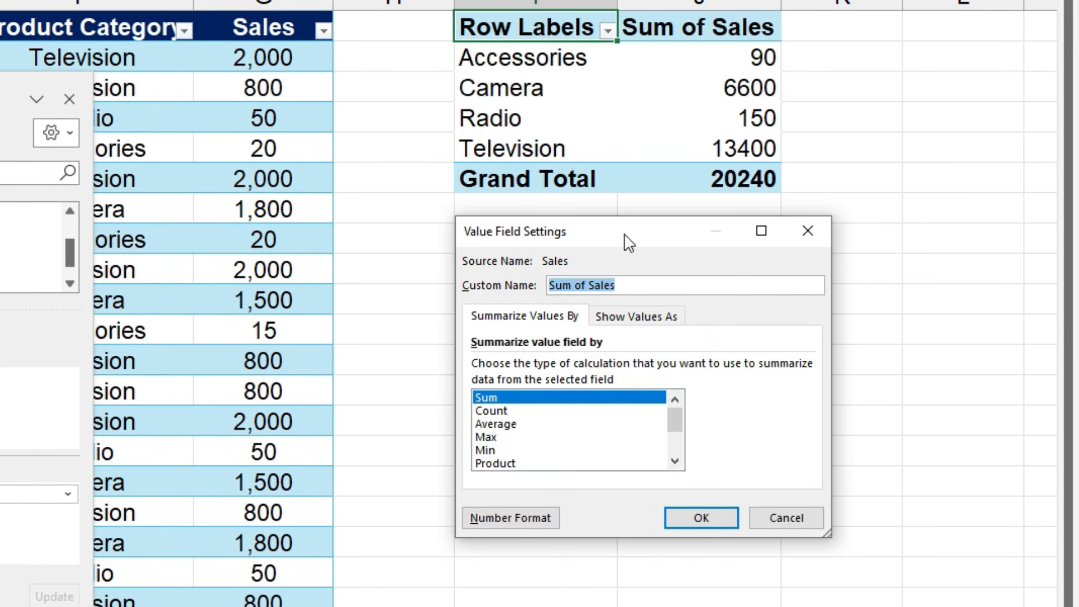
pyautogui.click(571, 411)
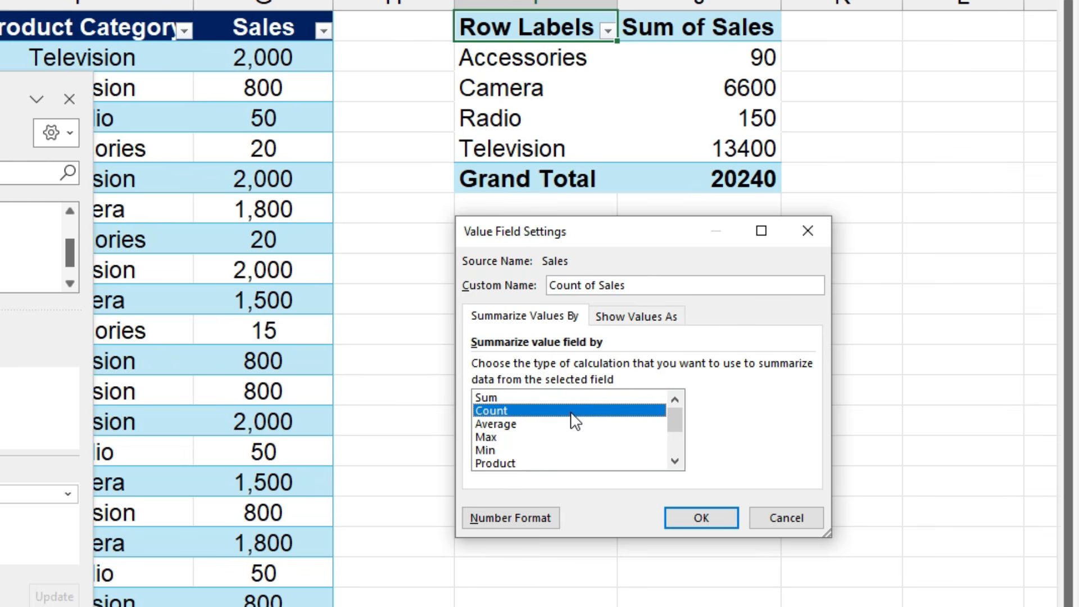
pyautogui.click(704, 519)
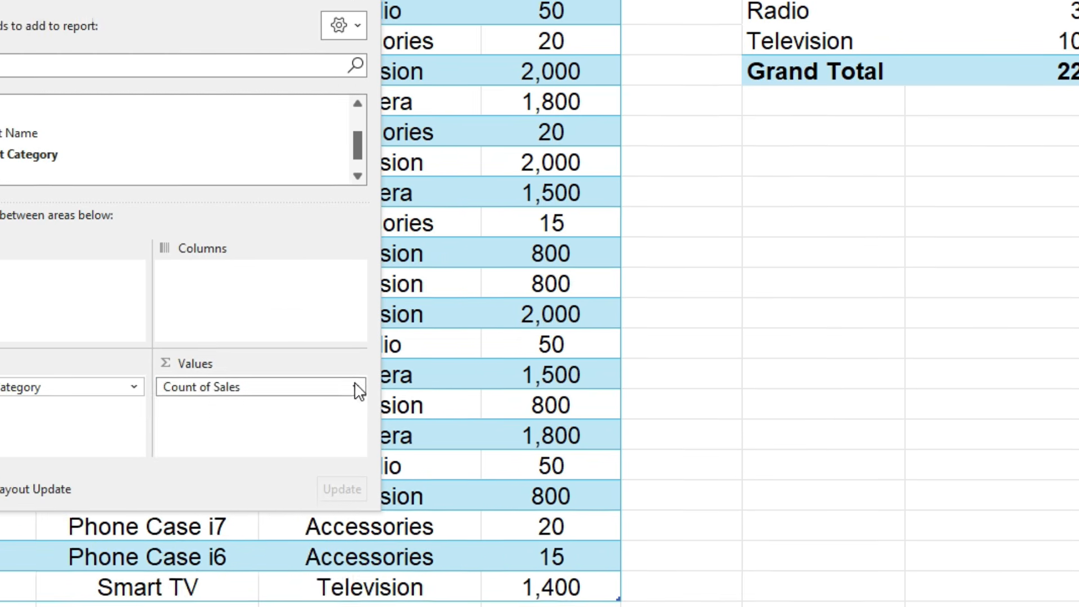
# Switch the PivotTable's Sales value field to summarise by Sum.
pyautogui.click(69, 495)
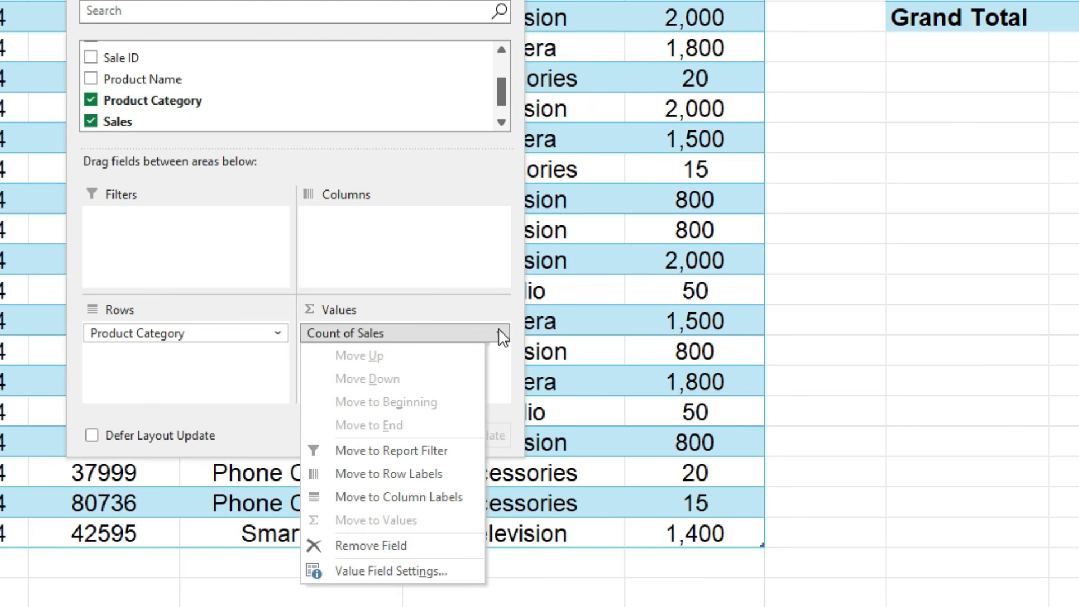
pyautogui.click(402, 567)
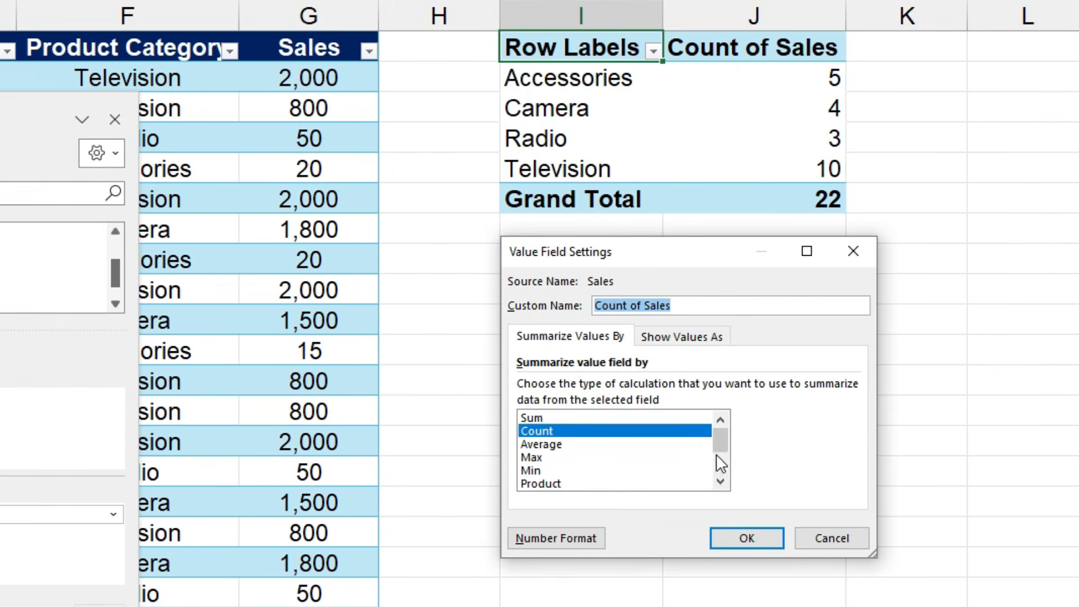
pyautogui.moveTo(720, 434)
pyautogui.mouseDown()
pyautogui.moveTo(722, 460)
pyautogui.moveTo(721, 429)
pyautogui.mouseUp()
pyautogui.click(633, 413)
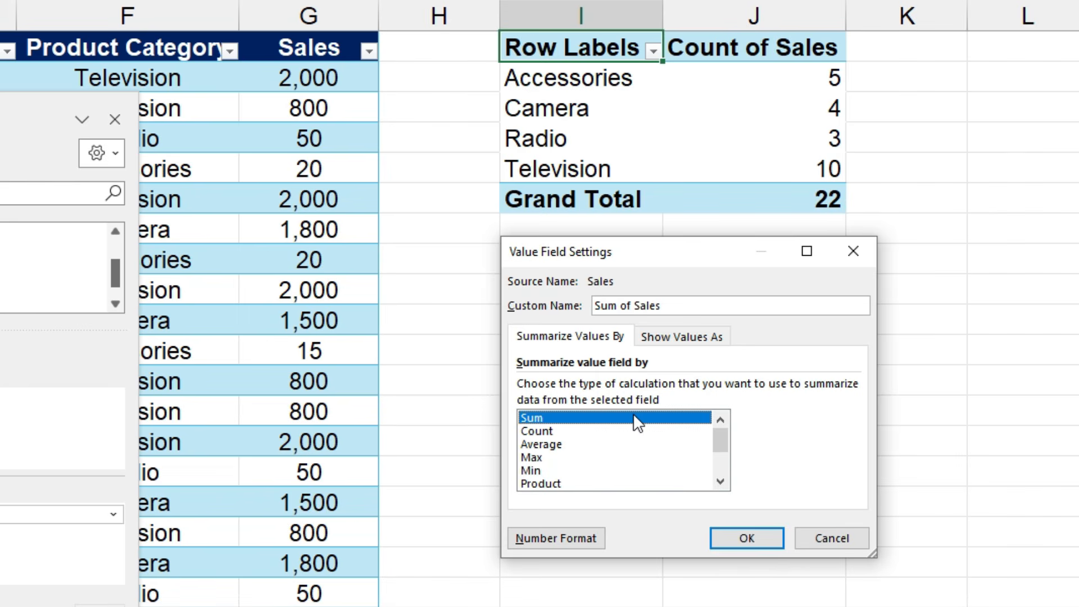
pyautogui.click(753, 540)
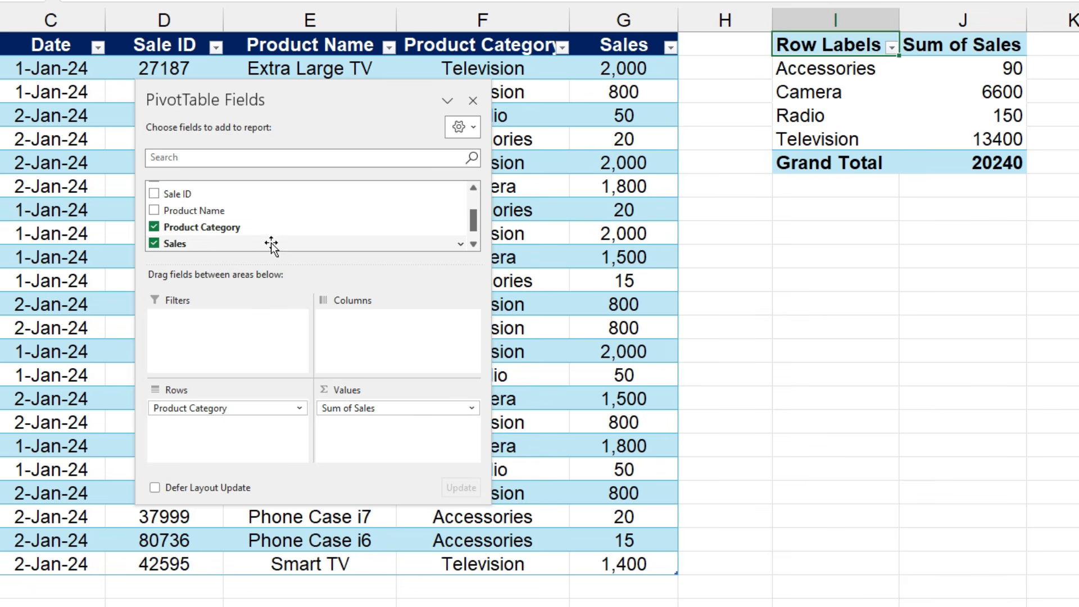
# Add Sales to the PivotTable values a second time and summarise that second field by Count.
pyautogui.moveTo(271, 242); pyautogui.dragTo(375, 414)
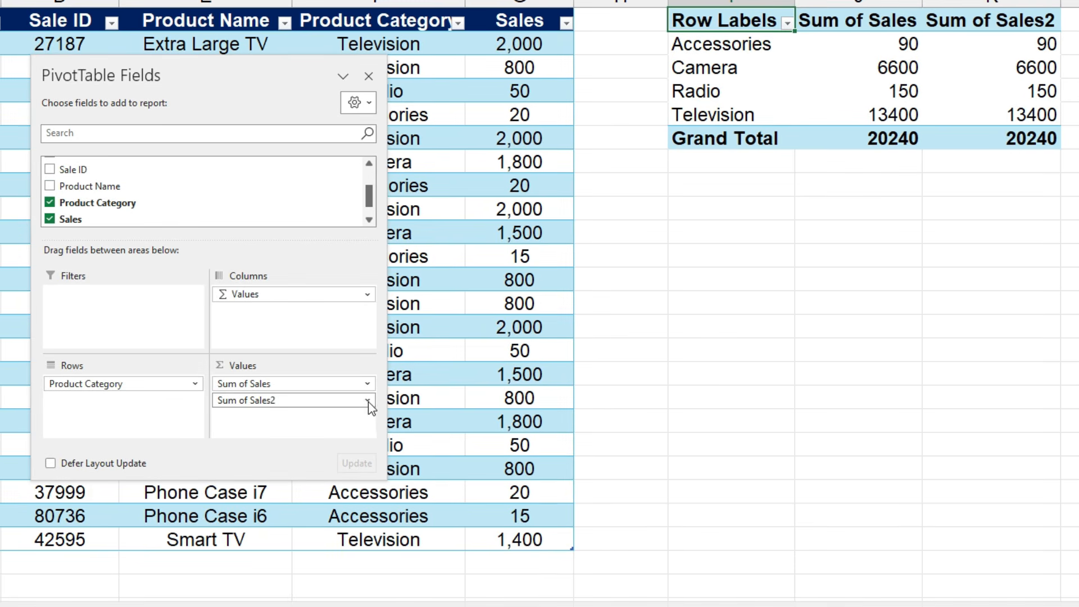
pyautogui.click(472, 425)
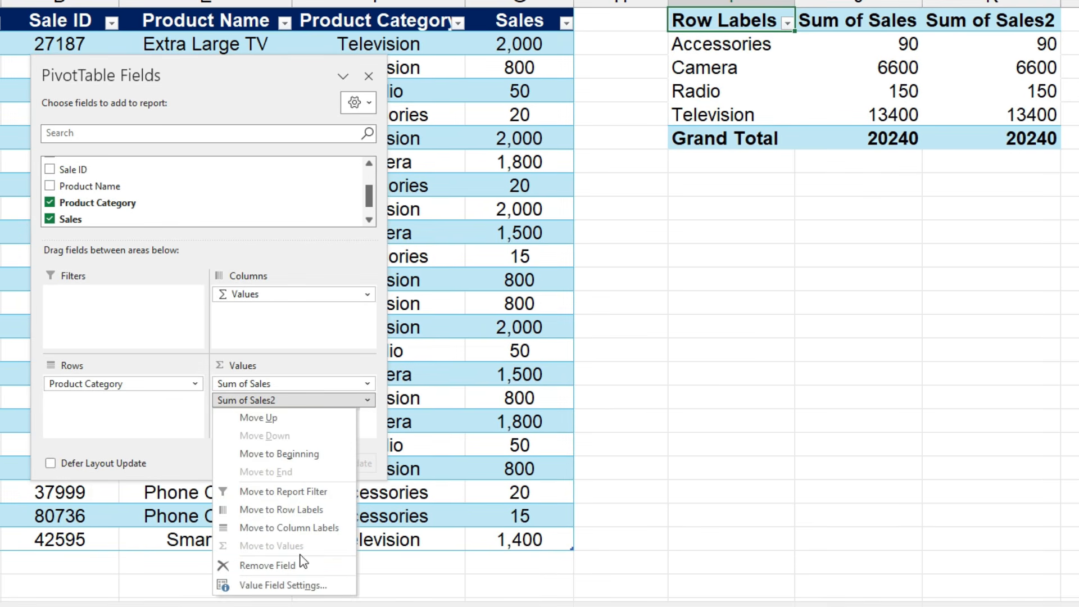
pyautogui.click(321, 582)
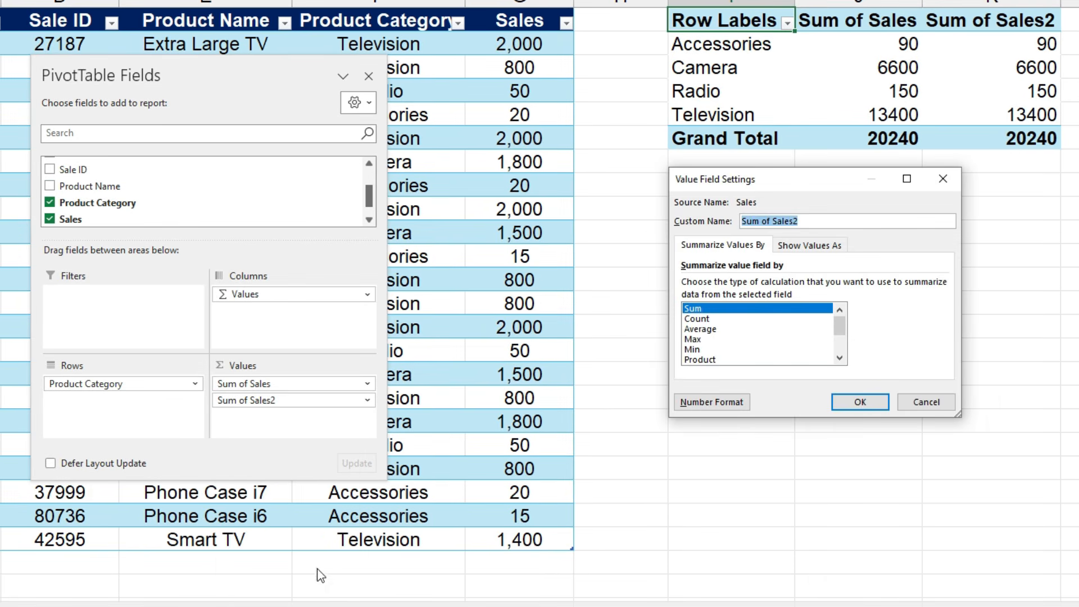
pyautogui.click(697, 319)
pyautogui.click(851, 403)
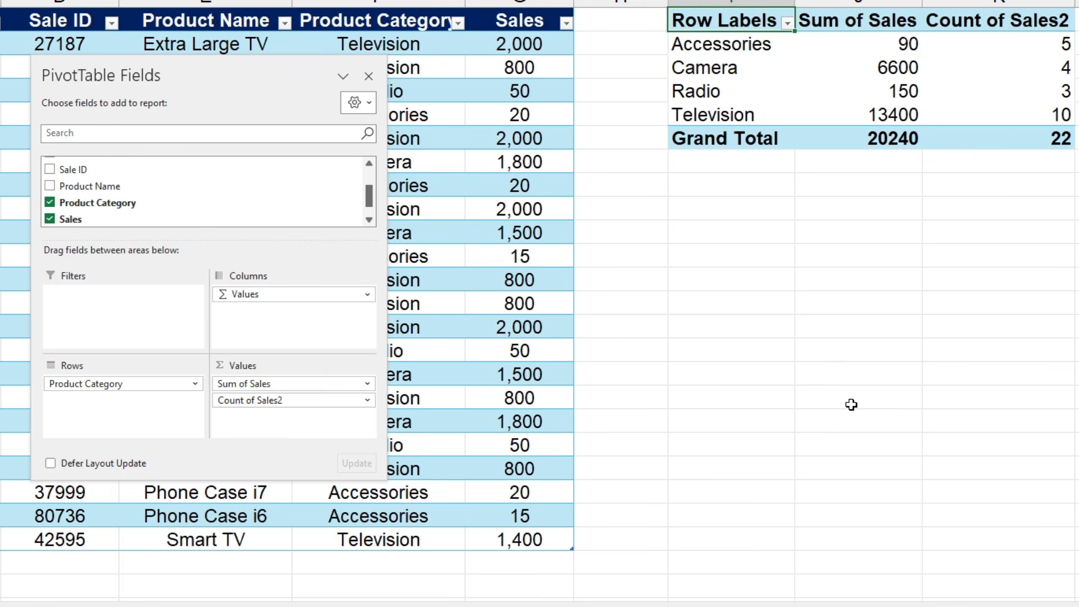
pyautogui.click(816, 210)
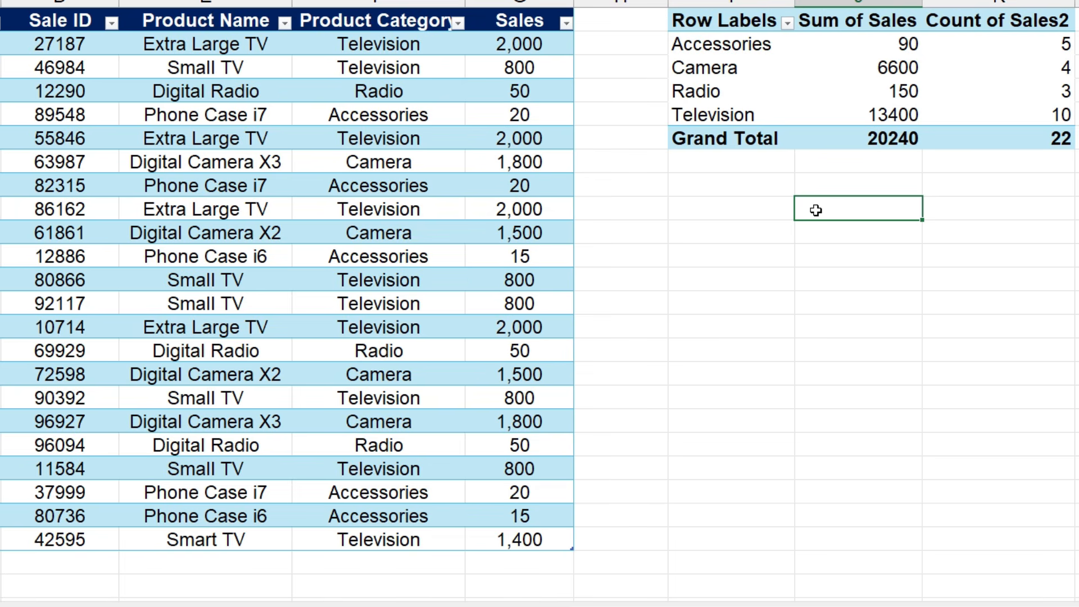
# Replace Product Category with Product Name as the PivotTable's row field.
pyautogui.click(812, 67)
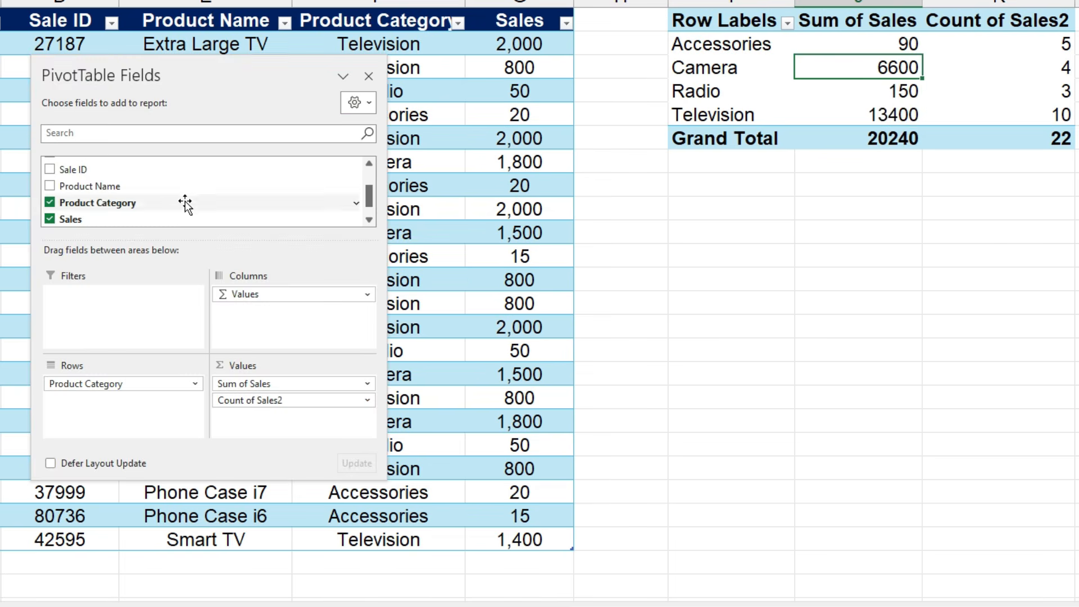
pyautogui.click(49, 203)
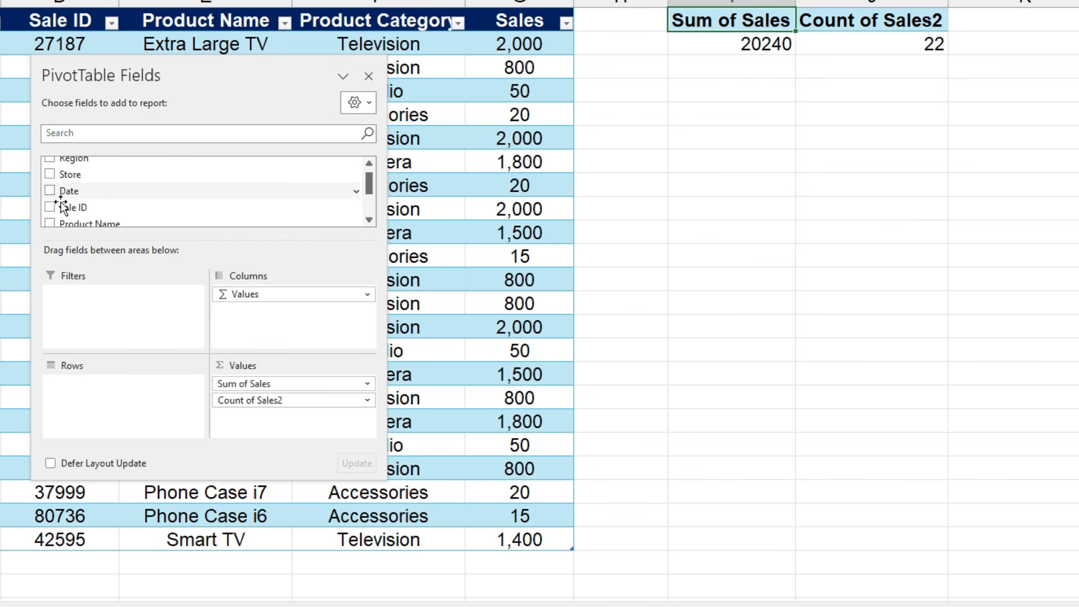
pyautogui.click(50, 223)
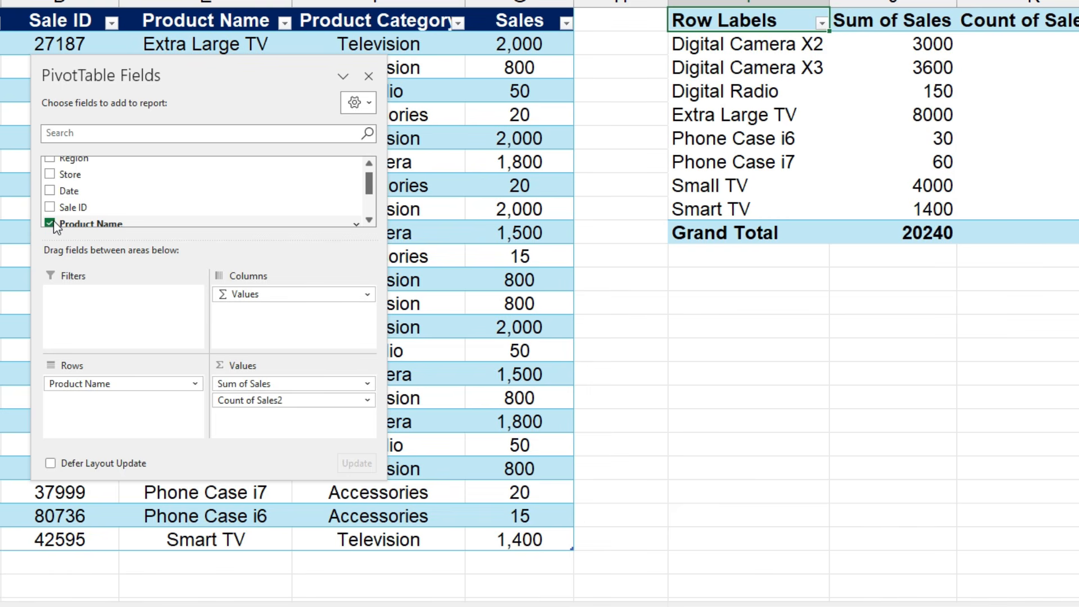
pyautogui.click(742, 280)
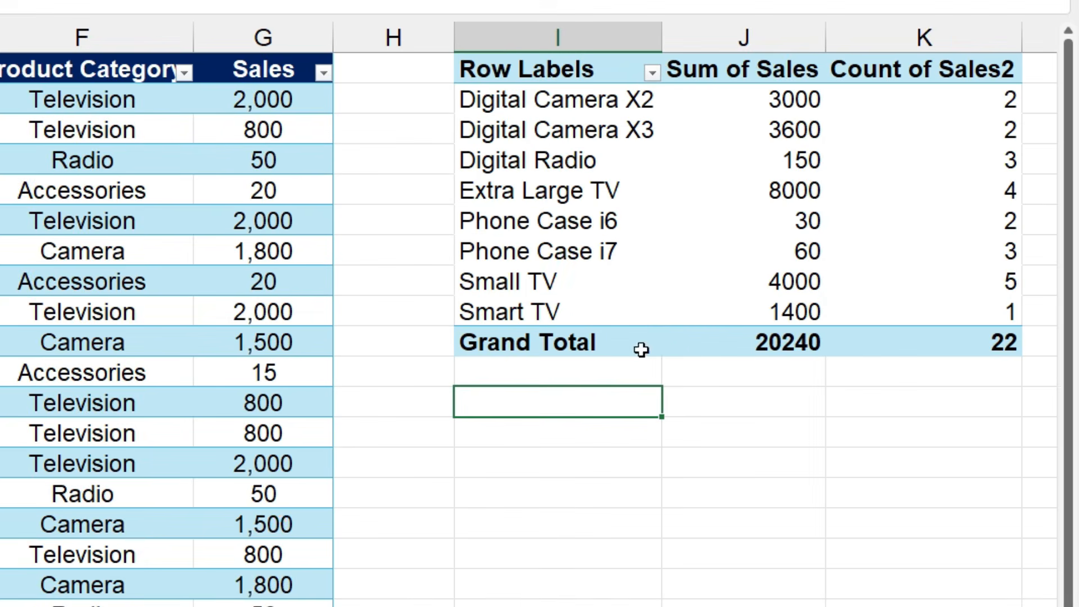
# Sort the PivotTable by Sum of Sales from smallest to largest.
pyautogui.click(725, 132)
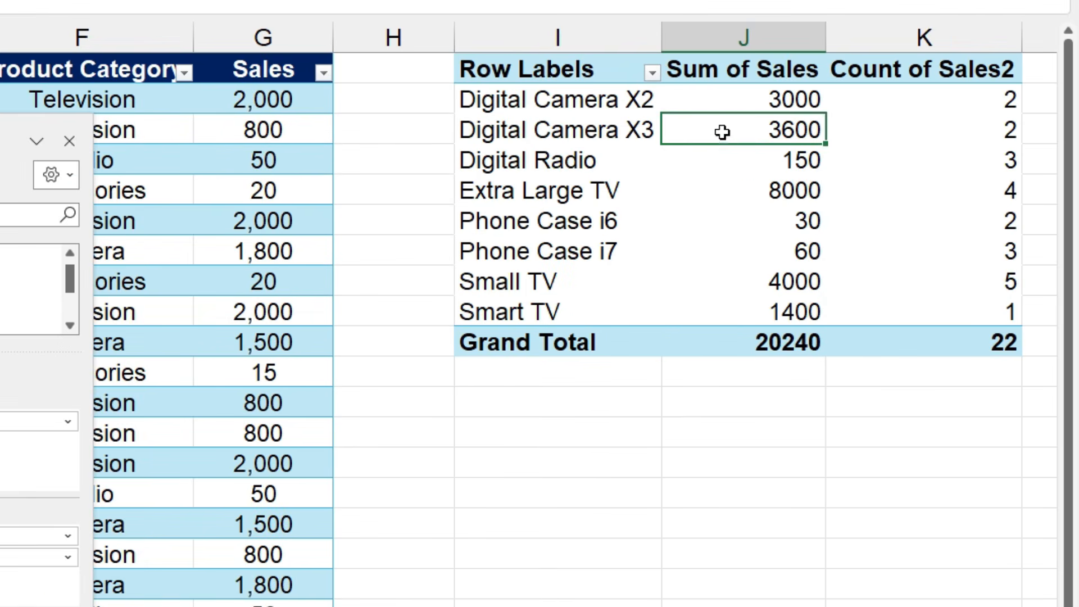
pyautogui.rightClick(725, 132)
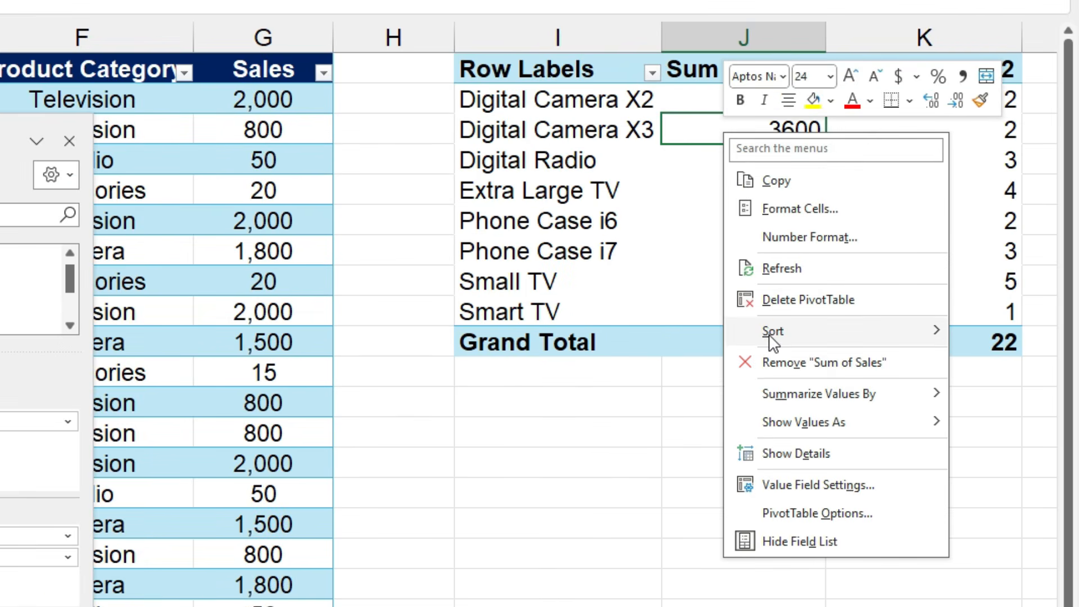
pyautogui.moveTo(773, 340)
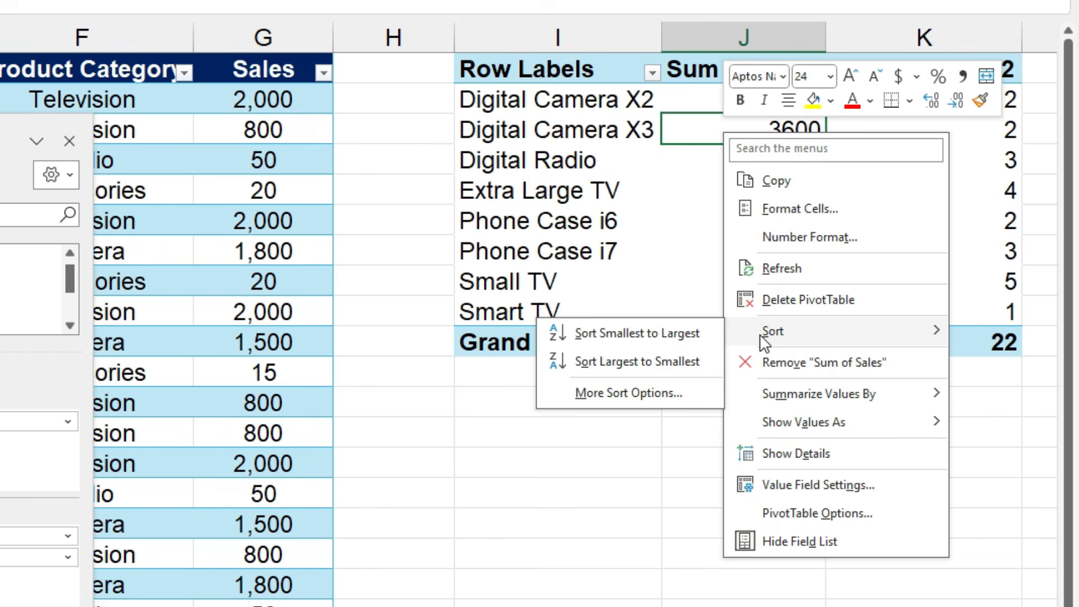
pyautogui.click(636, 337)
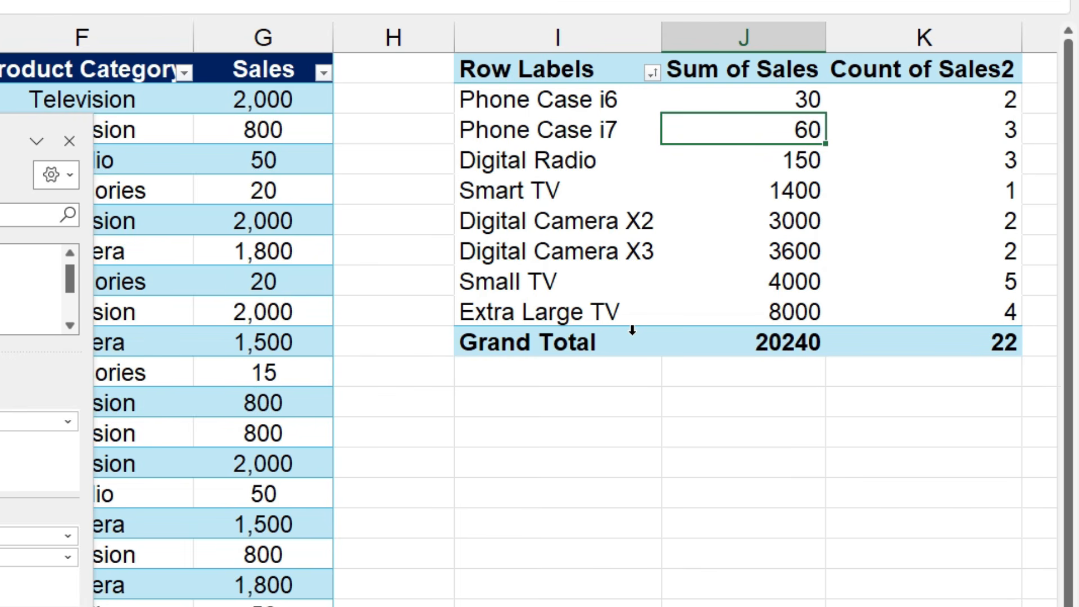
# Sort the PivotTable by Sum of Sales from largest to smallest, and re-sort it by Count of Sales2 from smallest to largest.
pyautogui.rightClick(724, 191)
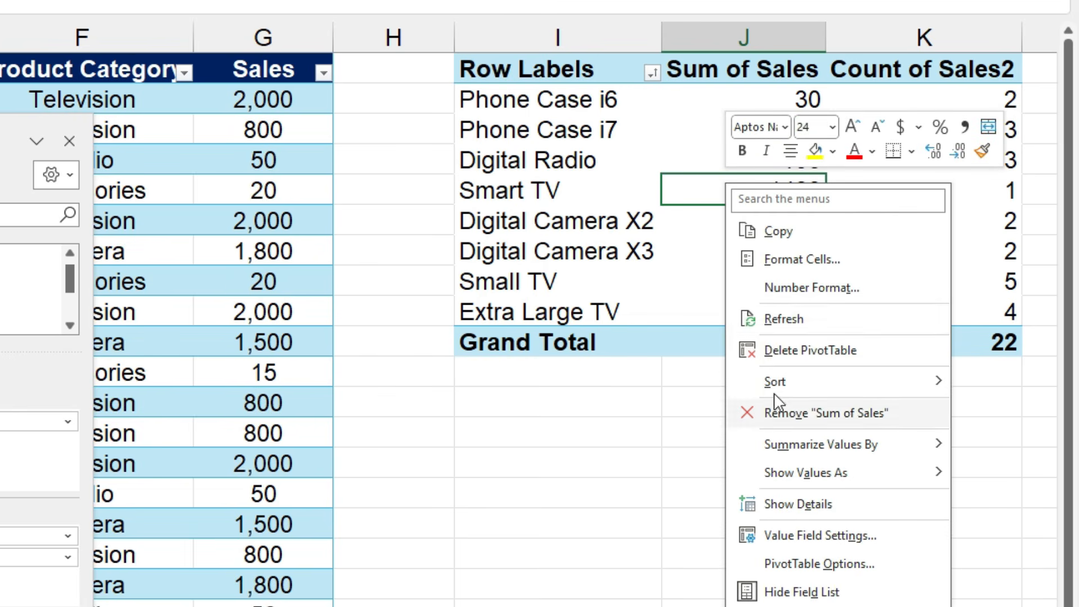
pyautogui.moveTo(771, 381)
pyautogui.click(493, 387)
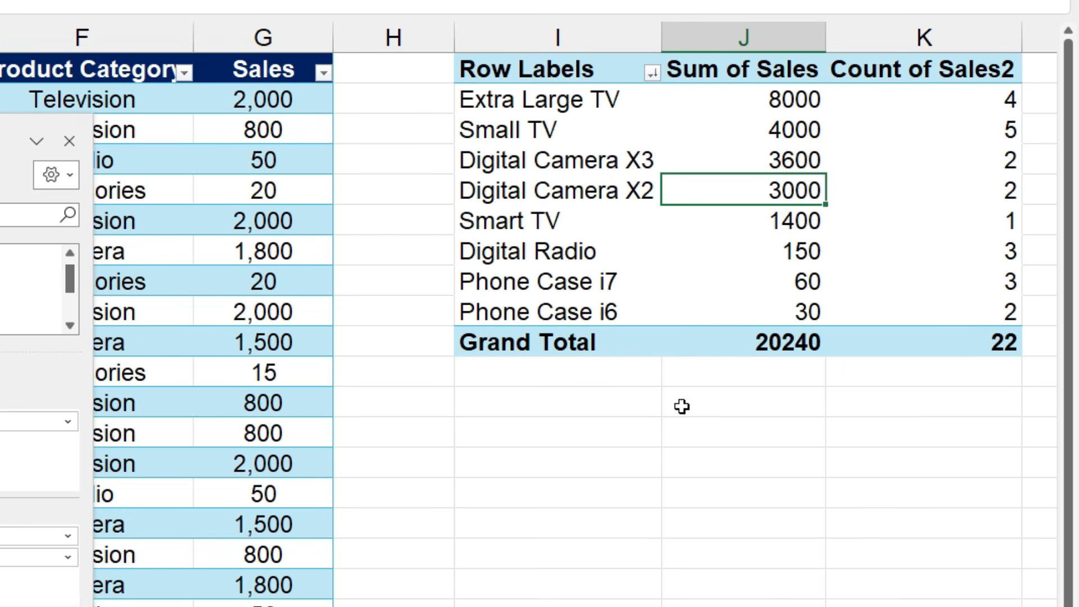
pyautogui.rightClick(897, 161)
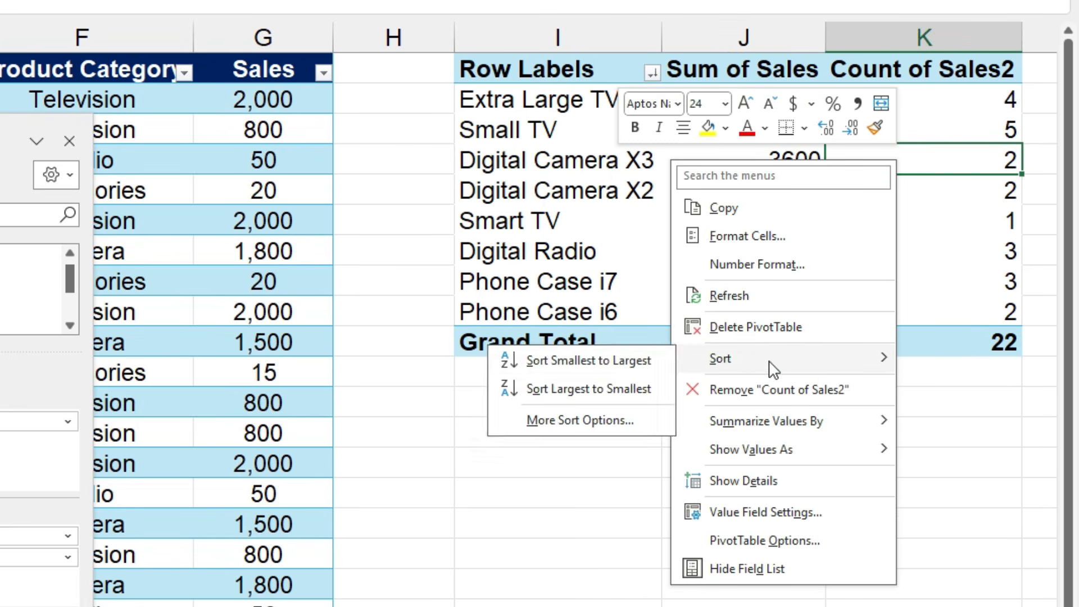
pyautogui.click(608, 362)
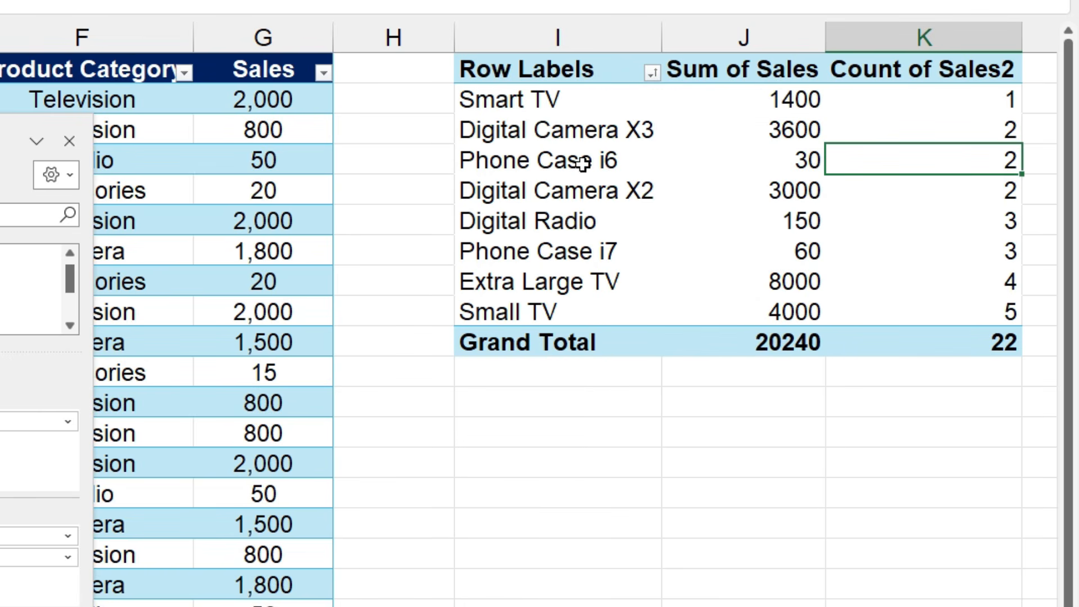
# Filter the PivotTable's row labels to show only Digital Camera X2 and Digital Camera X3.
pyautogui.click(652, 73)
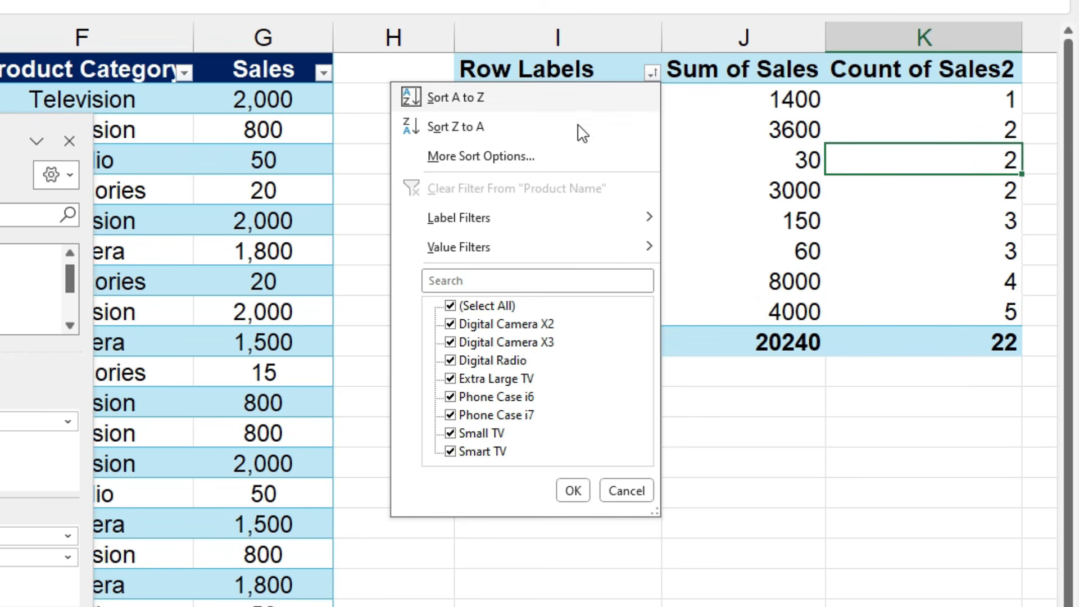
pyautogui.click(450, 308)
pyautogui.click(450, 325)
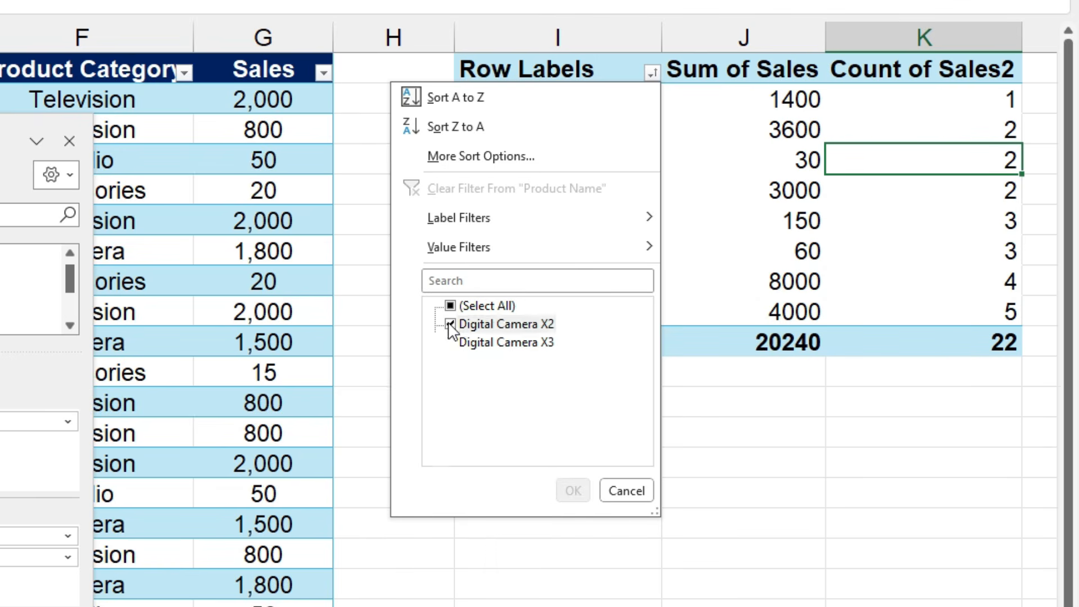
pyautogui.click(450, 343)
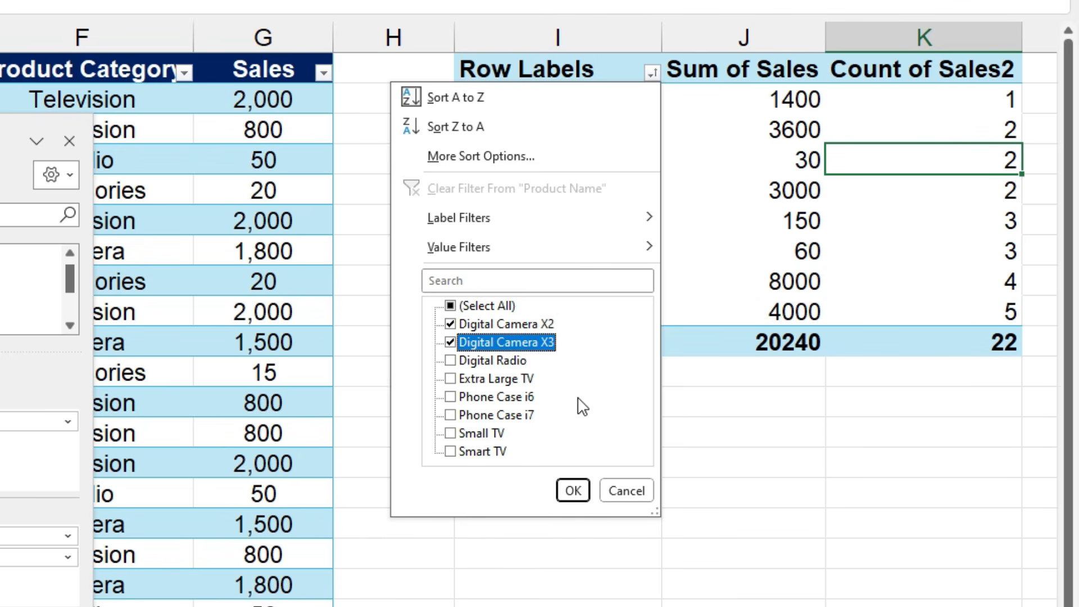
pyautogui.click(573, 492)
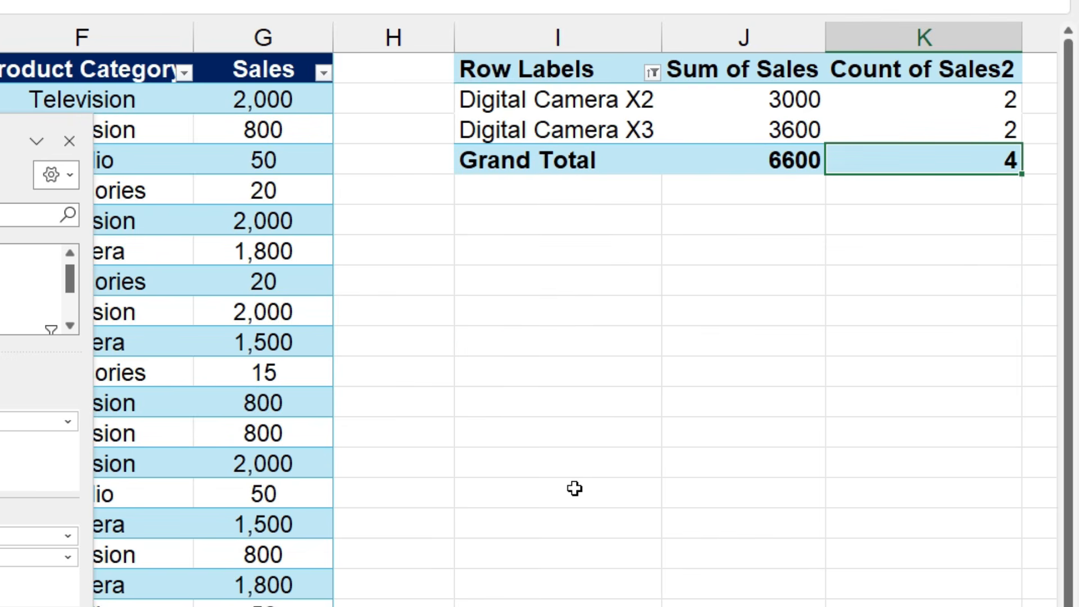
# Sort the PivotTable's row labels A to Z and clear the filter from Product Name.
pyautogui.click(652, 72)
pyautogui.click(450, 306)
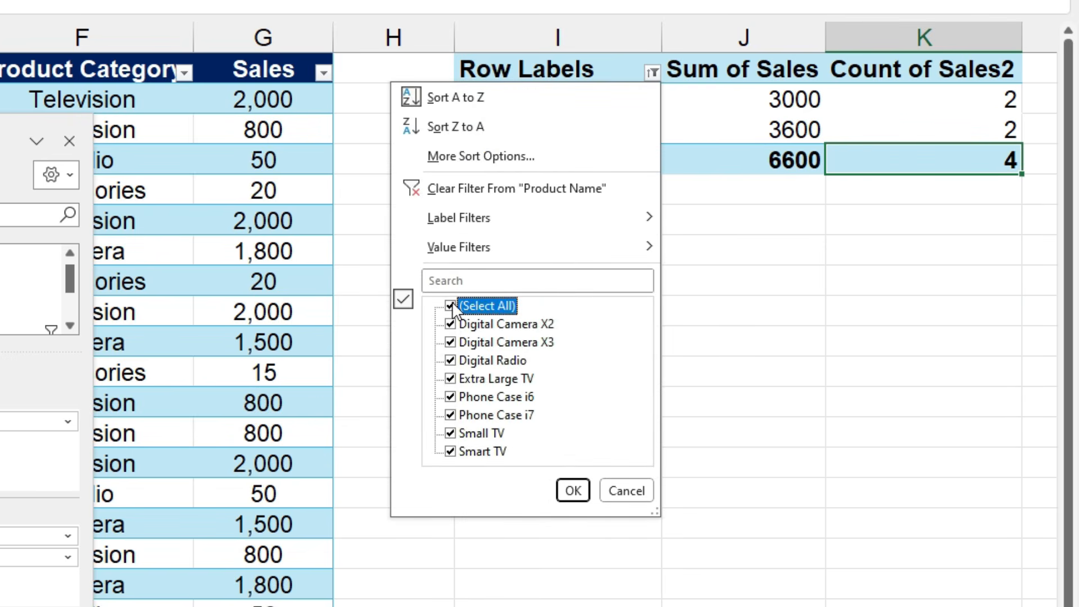
pyautogui.moveTo(535, 221)
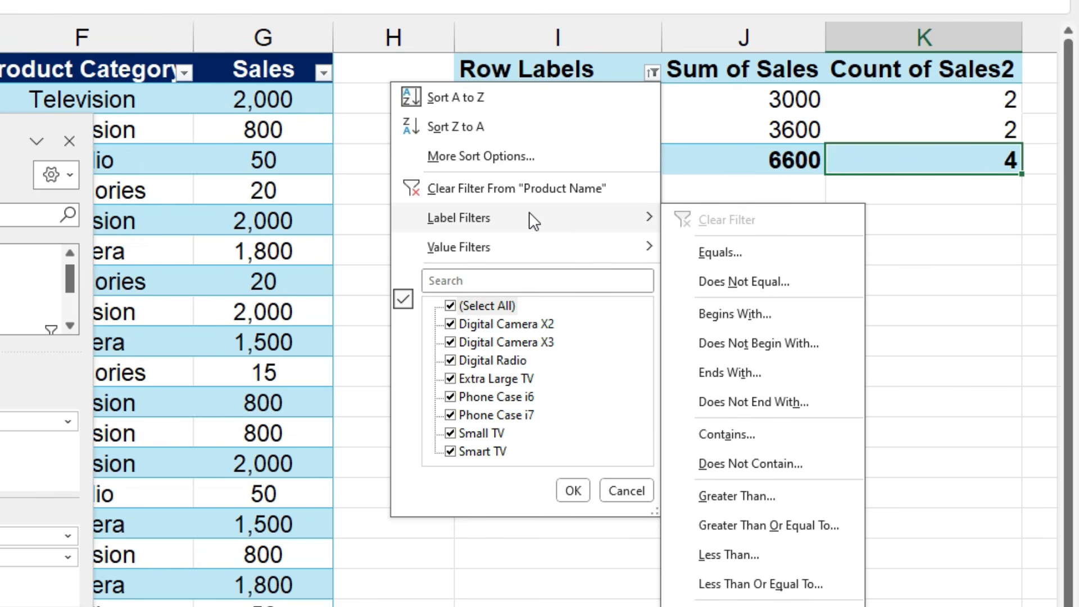
pyautogui.moveTo(534, 253)
pyautogui.click(529, 105)
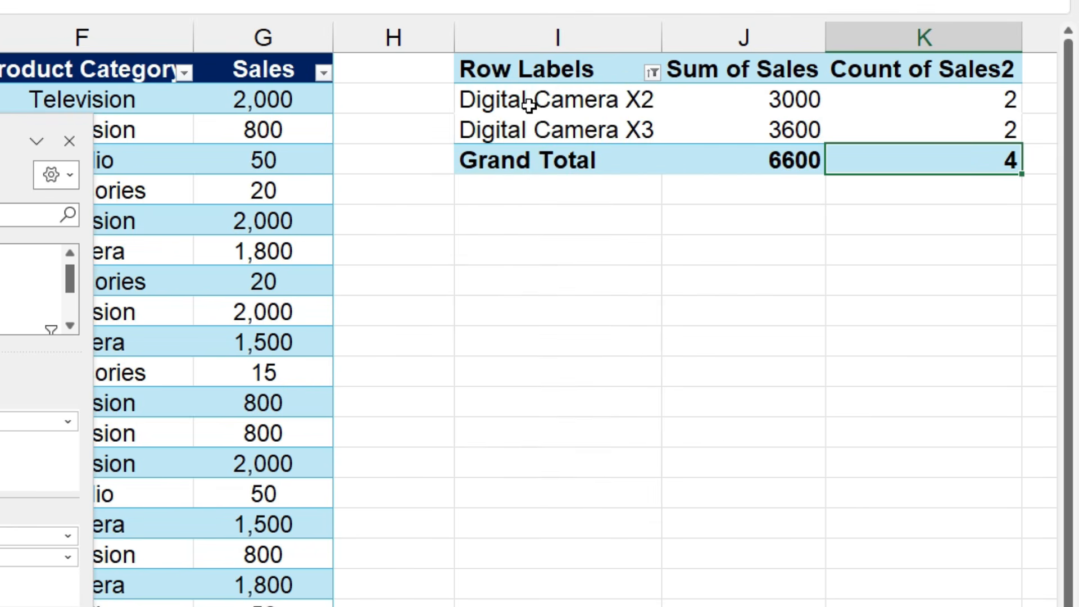
pyautogui.click(652, 72)
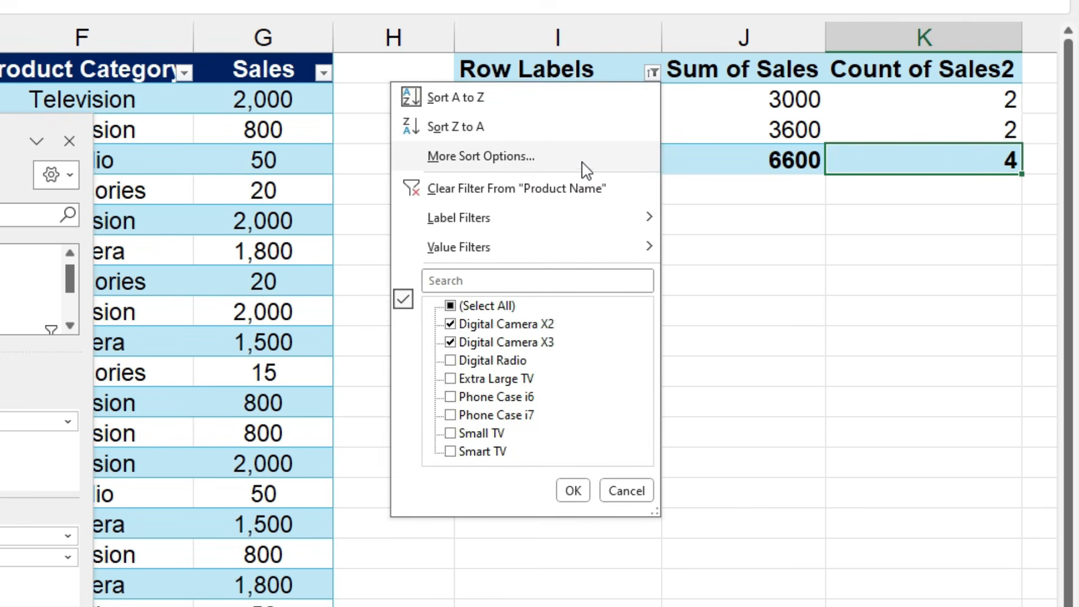
pyautogui.click(585, 189)
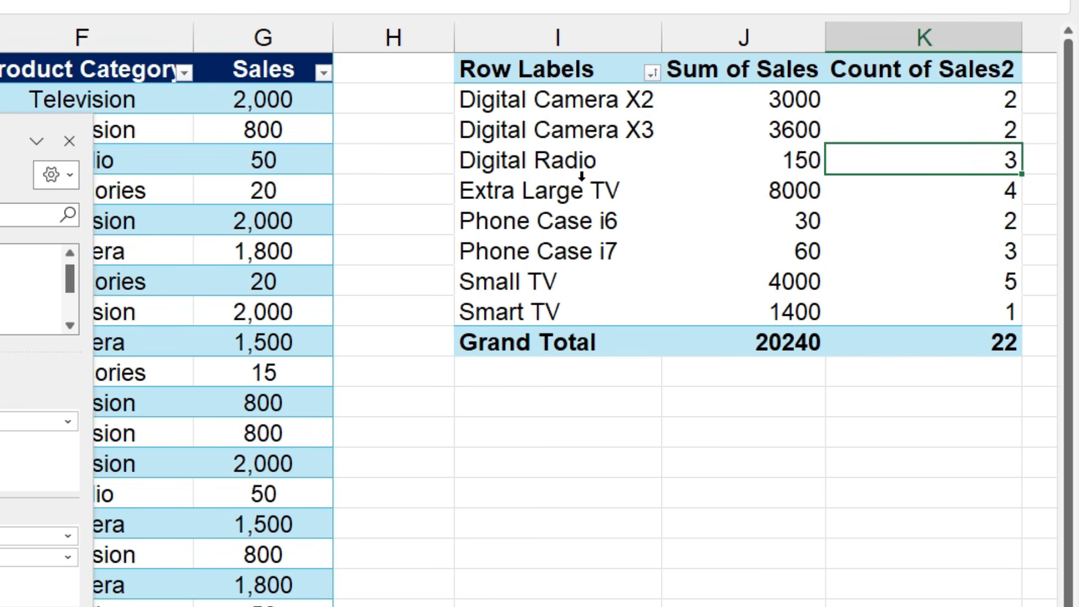
# Manually move the Extra Large TV row between Digital Camera X2 and X3, and the Digital Radio row between Small TV and Smart TV.
pyautogui.moveTo(568, 191); pyautogui.dragTo(881, 188)
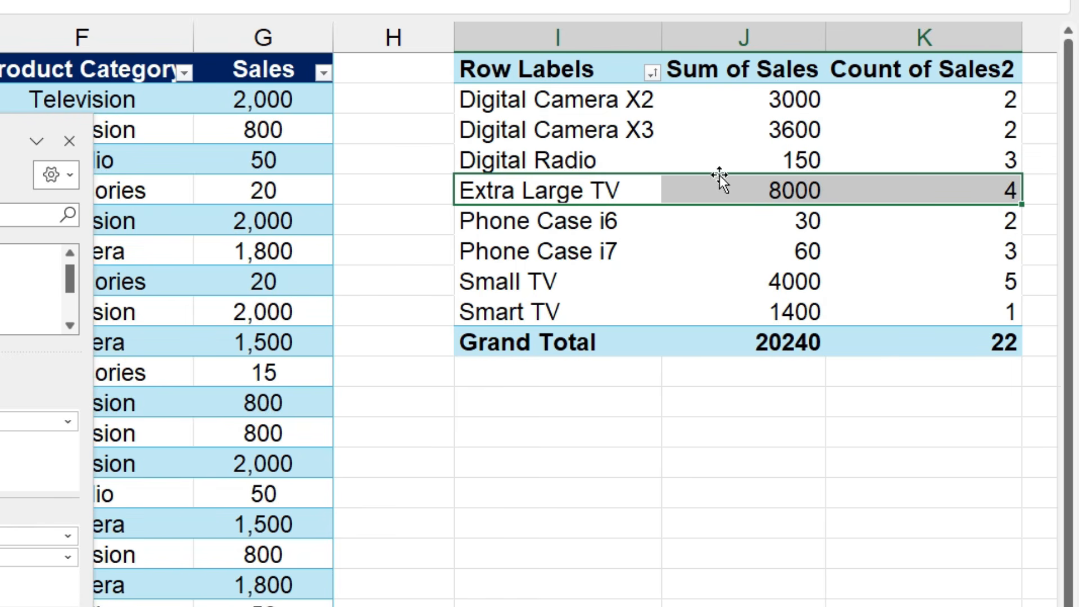
pyautogui.moveTo(720, 175); pyautogui.dragTo(722, 115)
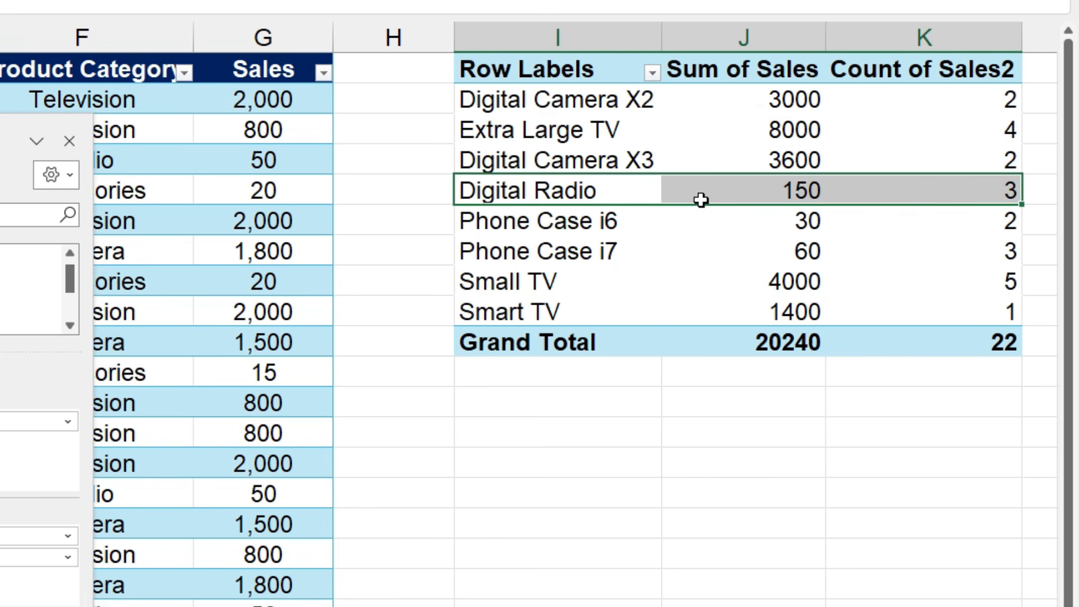
pyautogui.moveTo(702, 204); pyautogui.dragTo(702, 274)
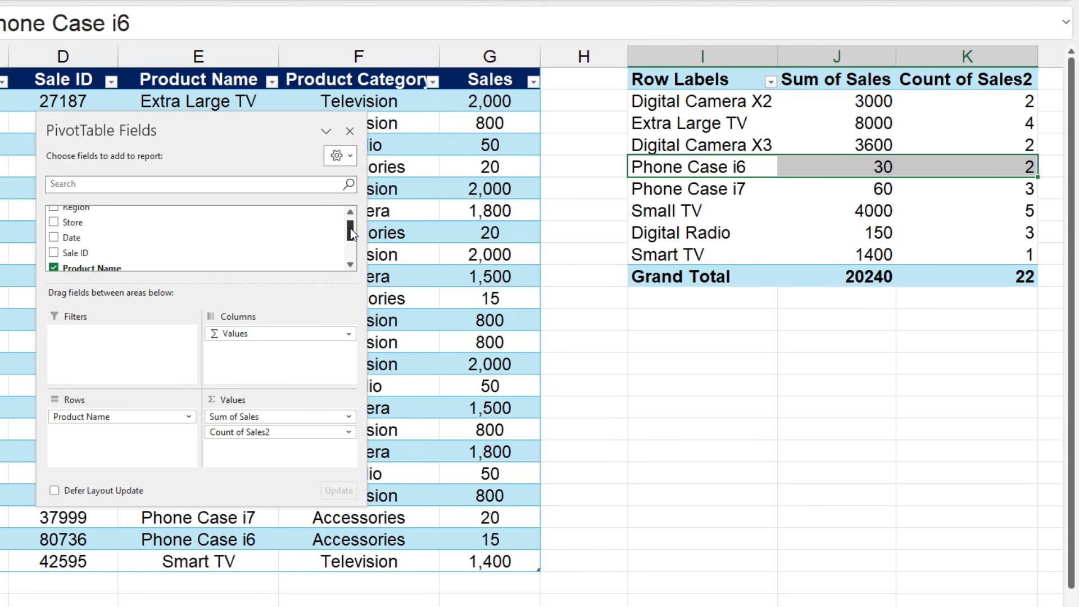
# Add Store as a report filter of the PivotTable and filter it to Highgate.
pyautogui.moveTo(97, 225); pyautogui.dragTo(97, 334)
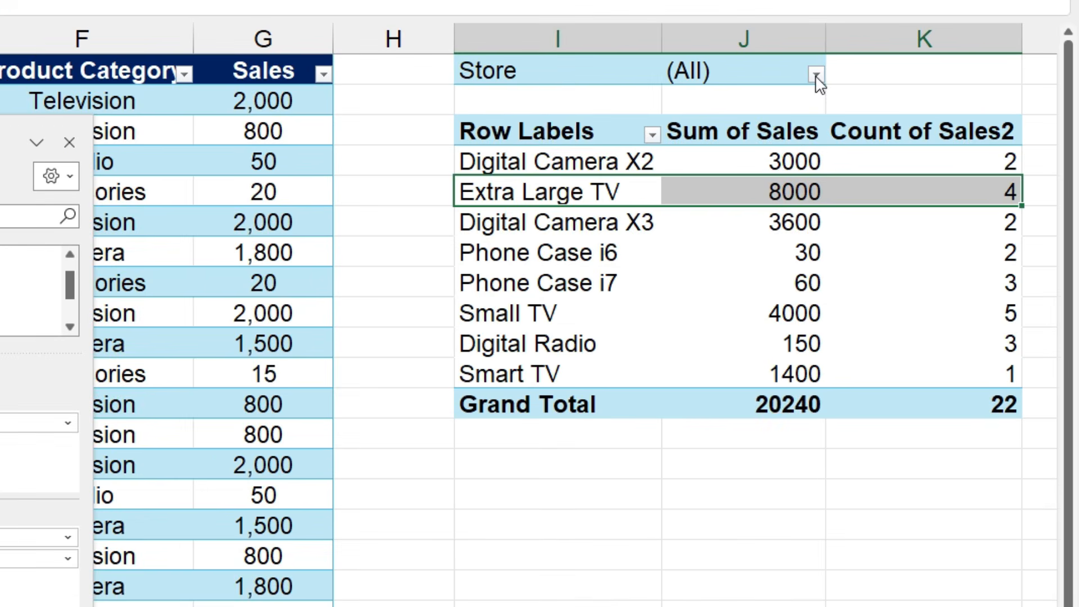
pyautogui.click(864, 79)
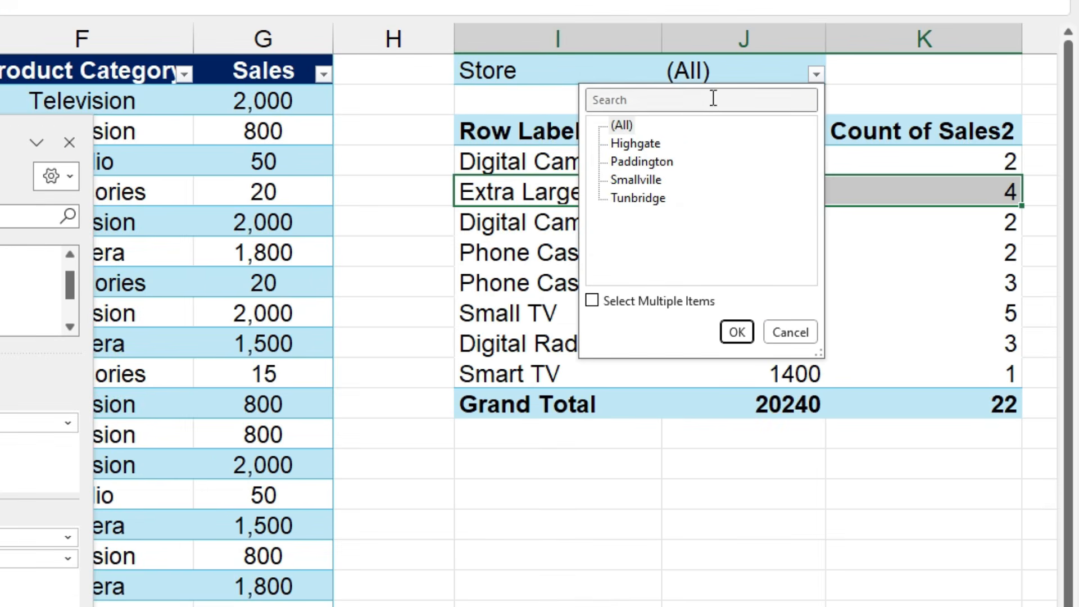
pyautogui.click(636, 143)
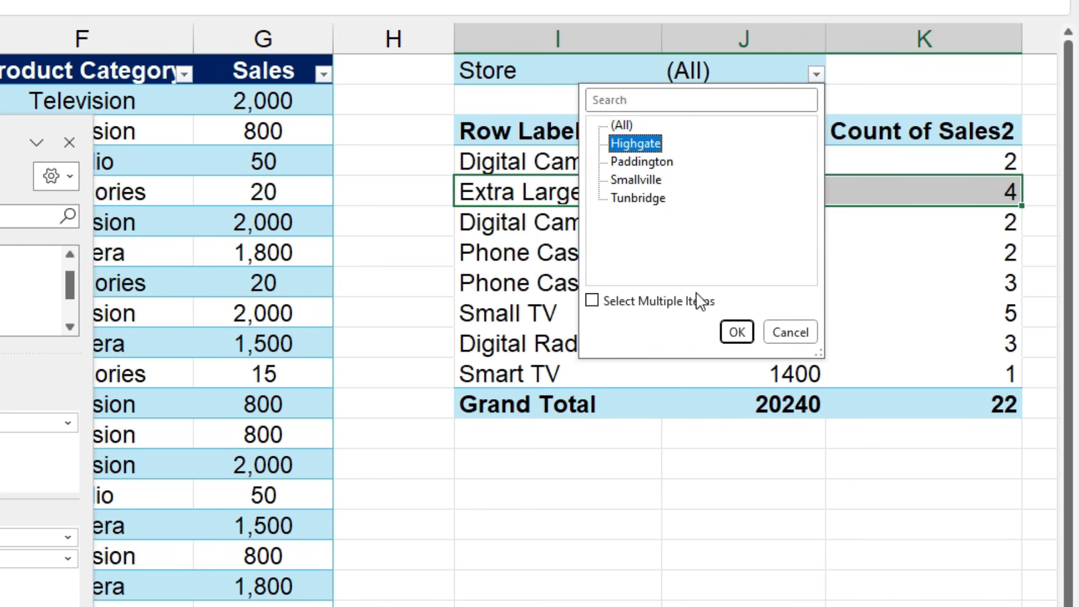
pyautogui.click(737, 333)
pyautogui.click(711, 396)
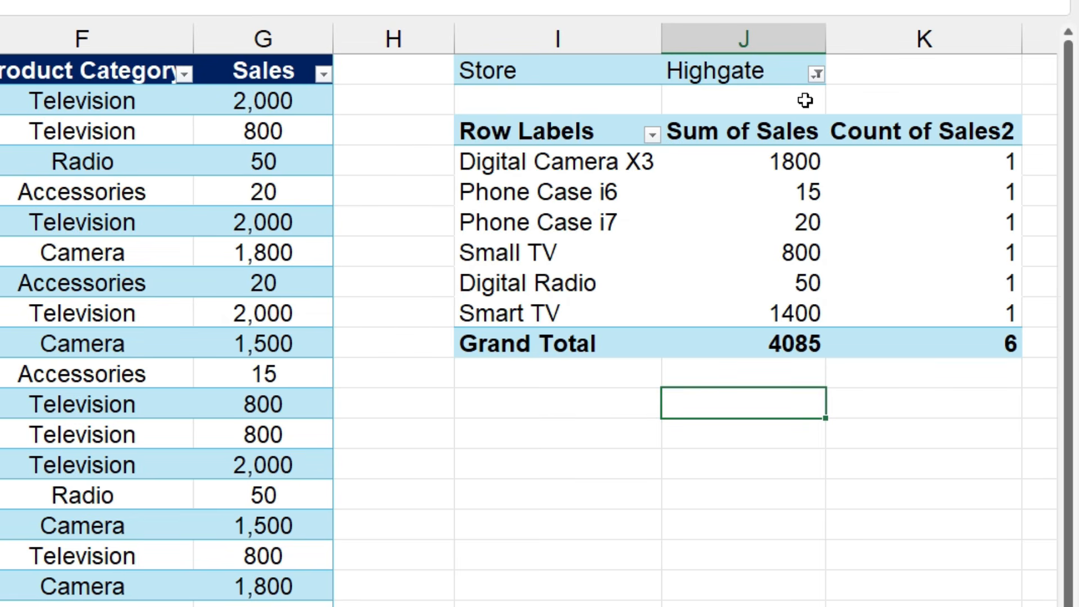
# Allow multiple items in the Store report filter and include Paddington along with Highgate.
pyautogui.click(818, 74)
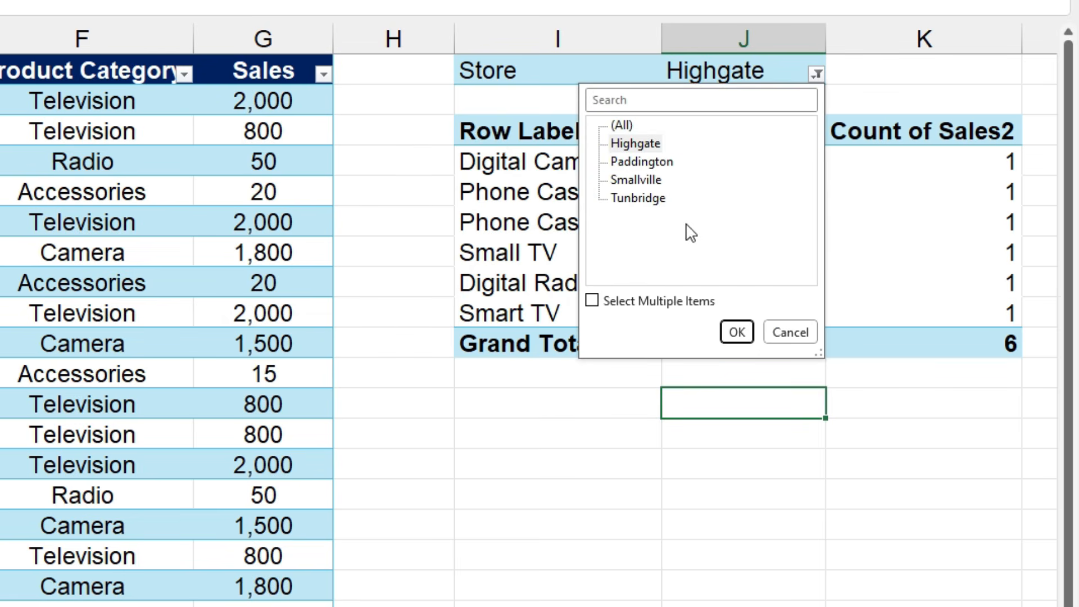
pyautogui.click(592, 300)
pyautogui.click(615, 162)
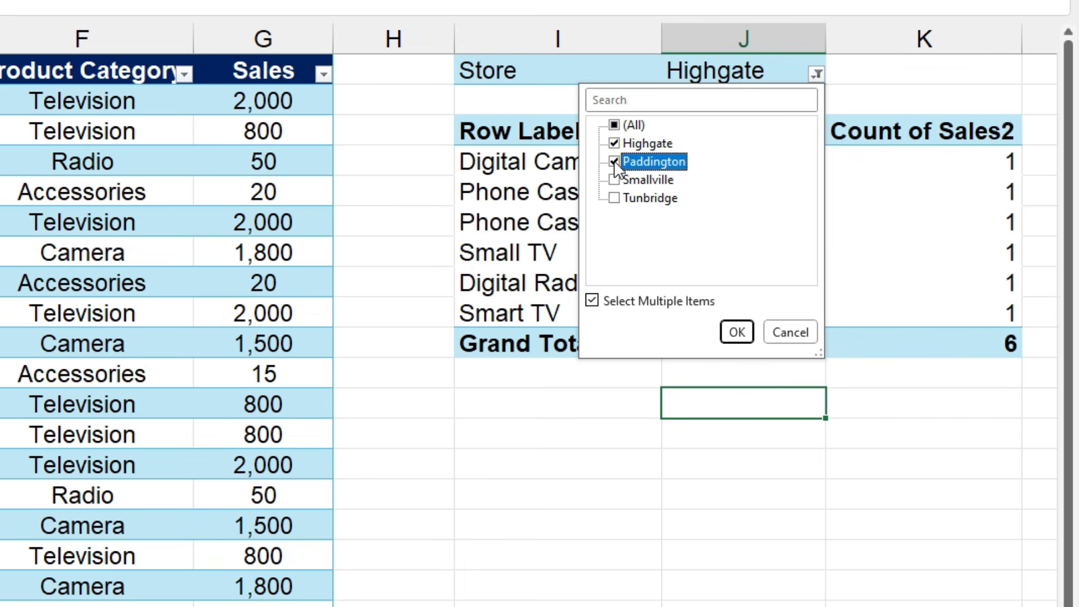
pyautogui.click(737, 333)
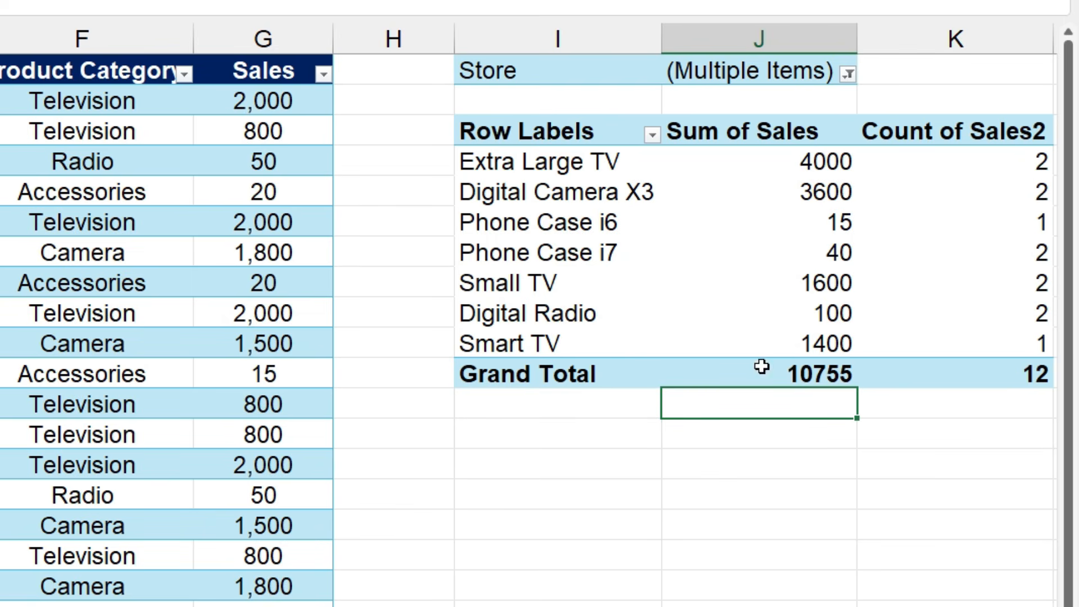
# Remove the Count of Sales2 field from the PivotTable's values.
pyautogui.click(759, 253)
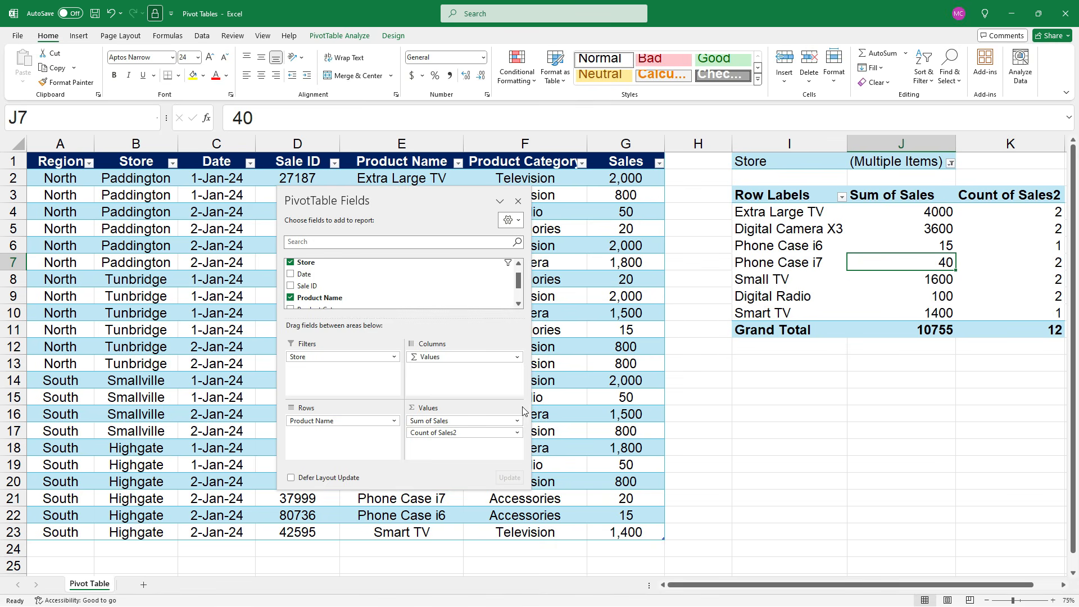
pyautogui.click(517, 433)
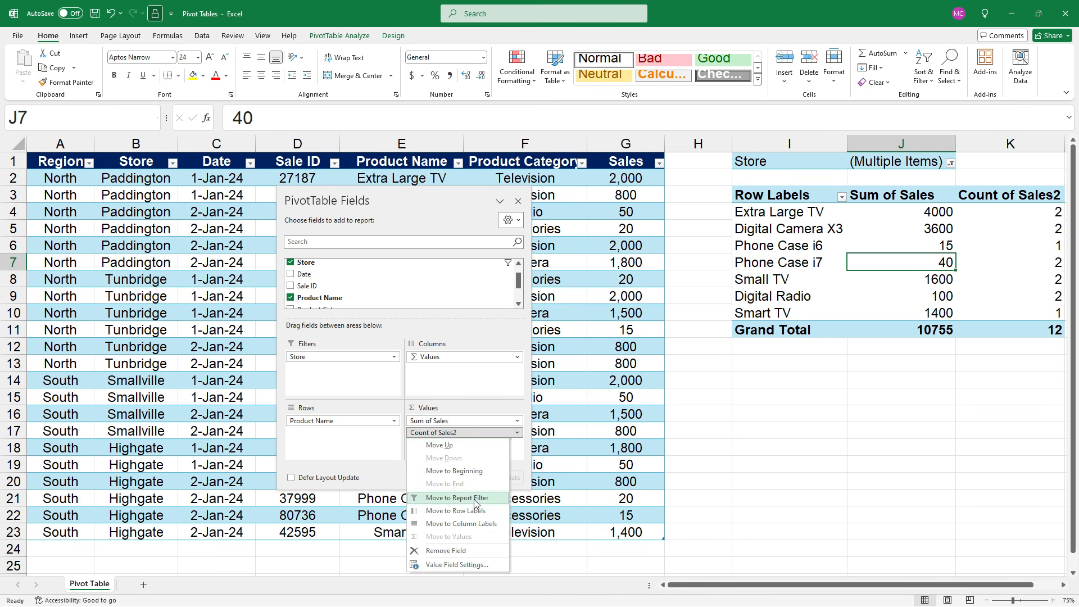
pyautogui.click(470, 550)
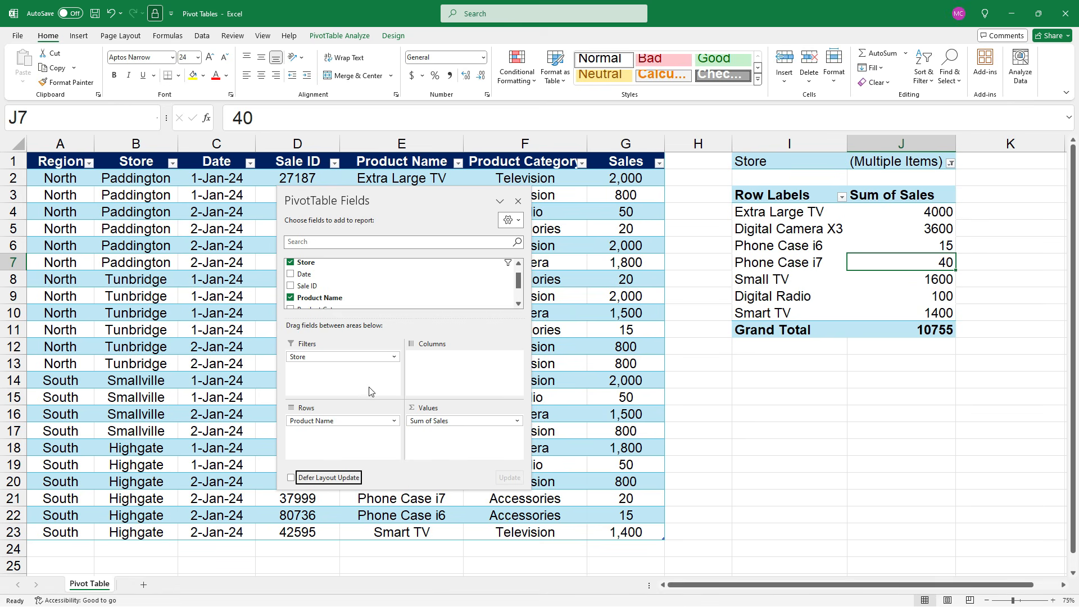
# Remove the Store report filter and add the Sales field to the PivotTable's values a second time.
pyautogui.click(394, 357)
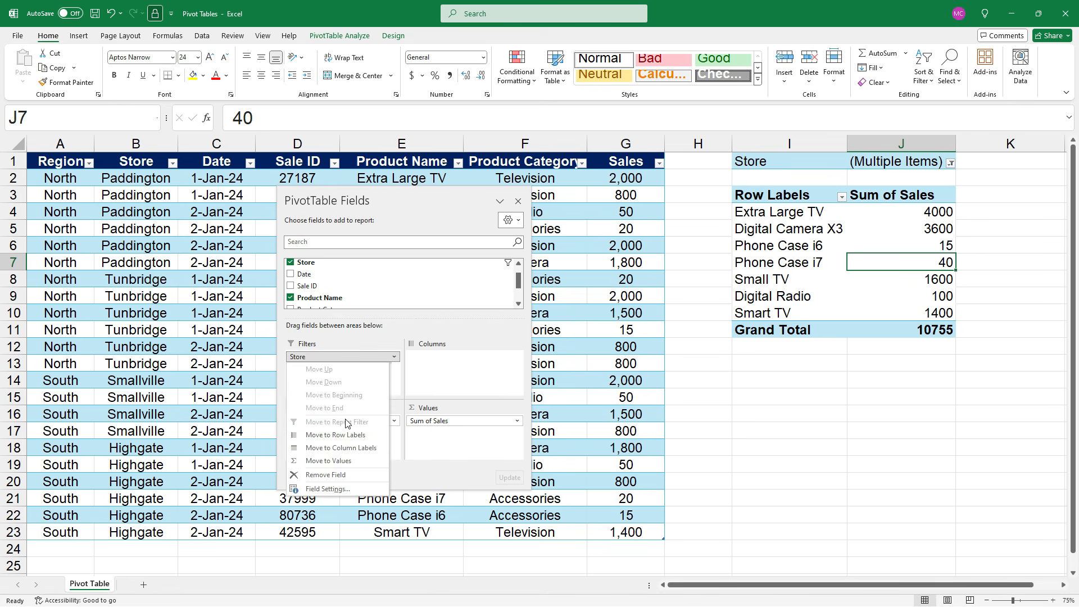
pyautogui.click(343, 476)
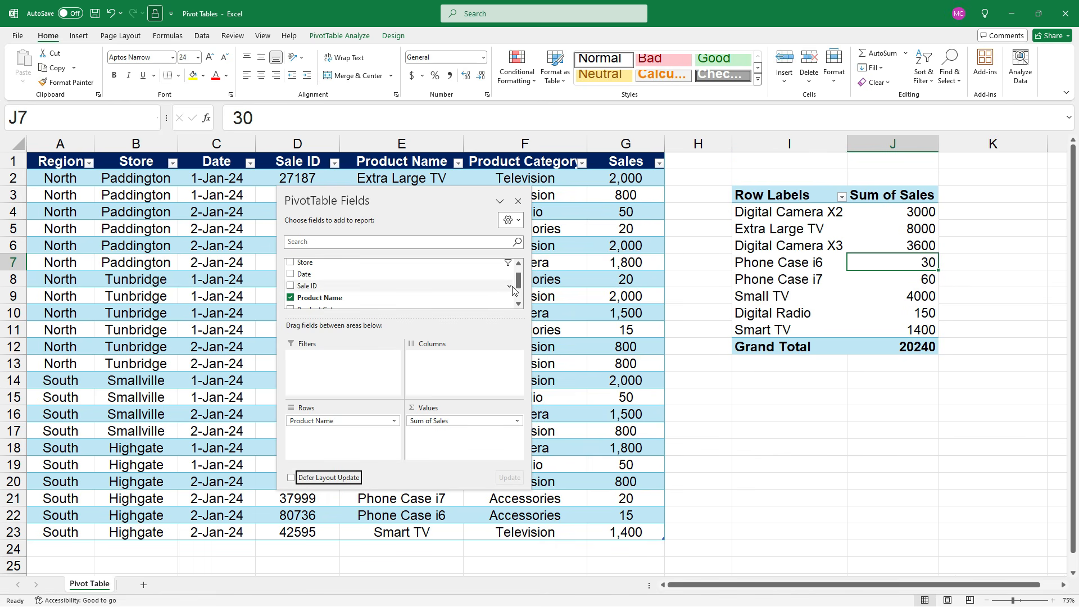
pyautogui.scroll(-3, 513, 291)
pyautogui.moveTo(509, 291); pyautogui.dragTo(434, 432)
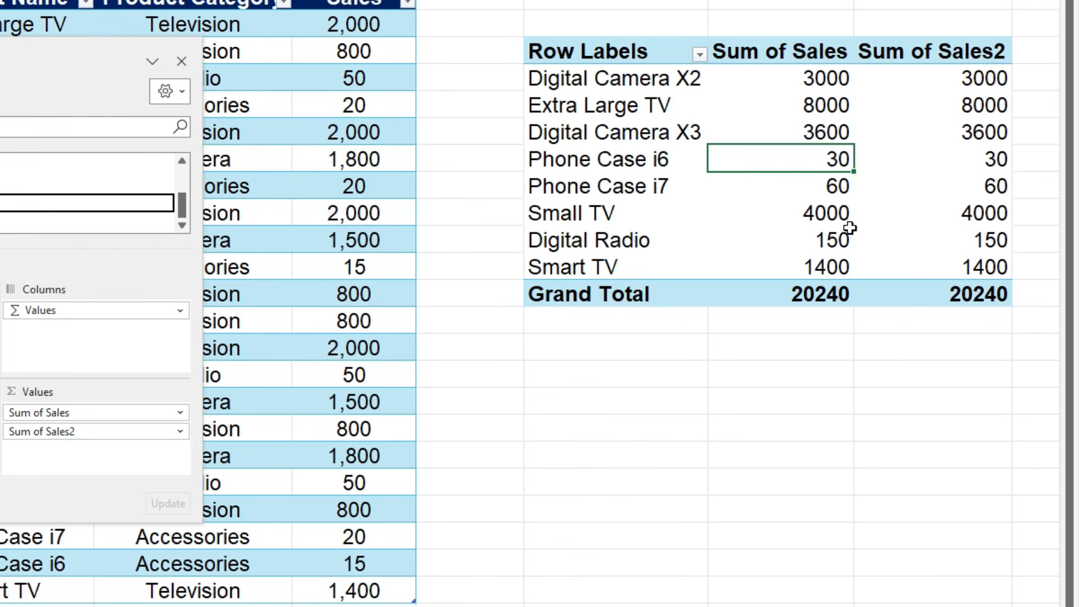
# Show the Sum of Sales2 values as % of Grand Total.
pyautogui.rightClick(900, 135)
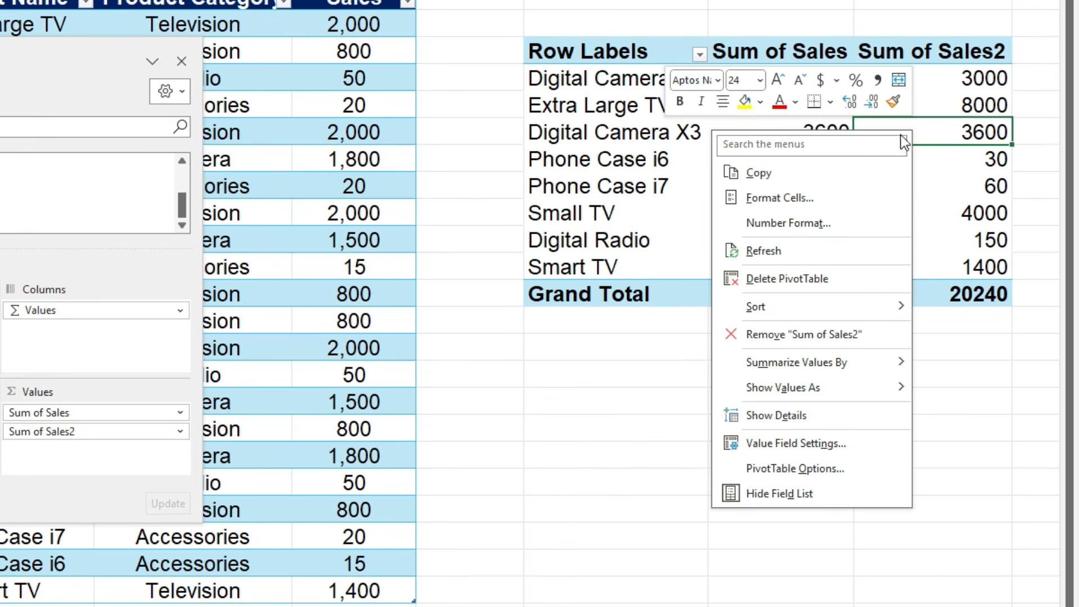
pyautogui.moveTo(820, 389)
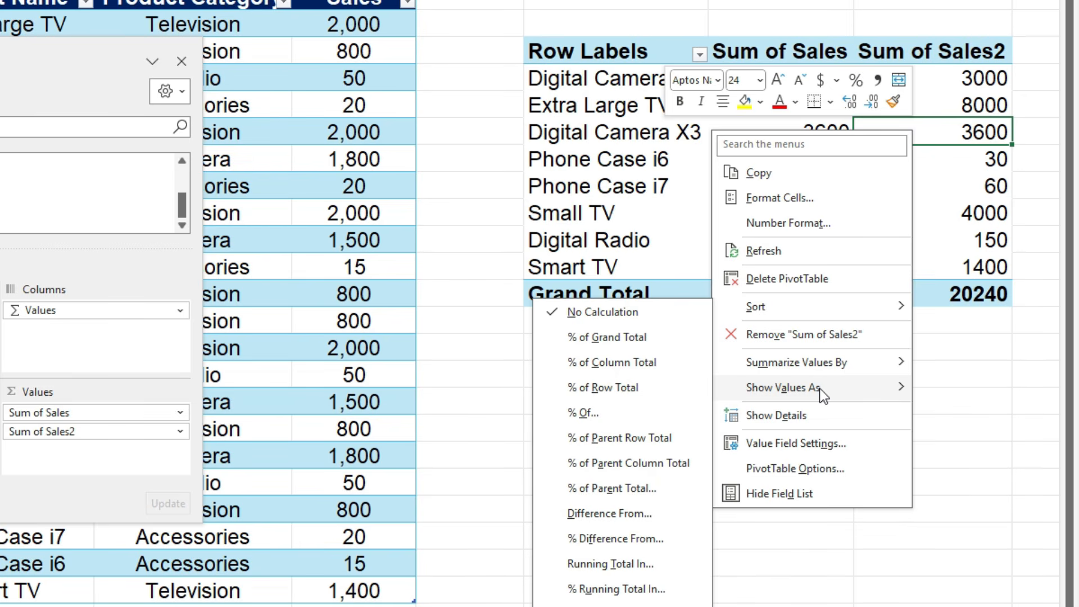
pyautogui.click(652, 337)
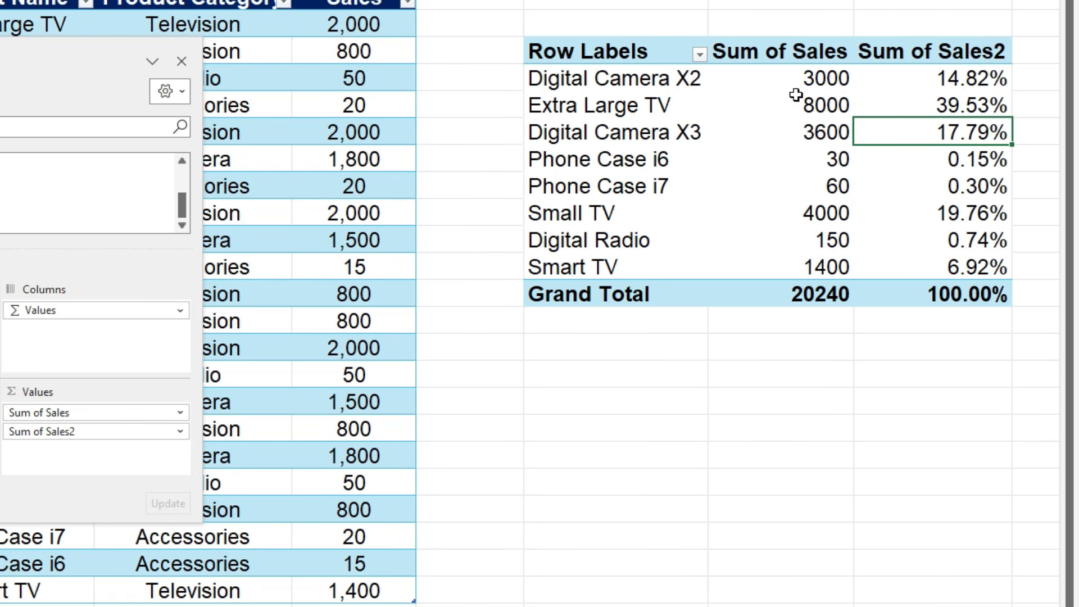
# Rename the PivotTable's value headers Sum of Sales to "Sales $" and Sum of Sales2 to "Sales %".
pyautogui.click(807, 51)
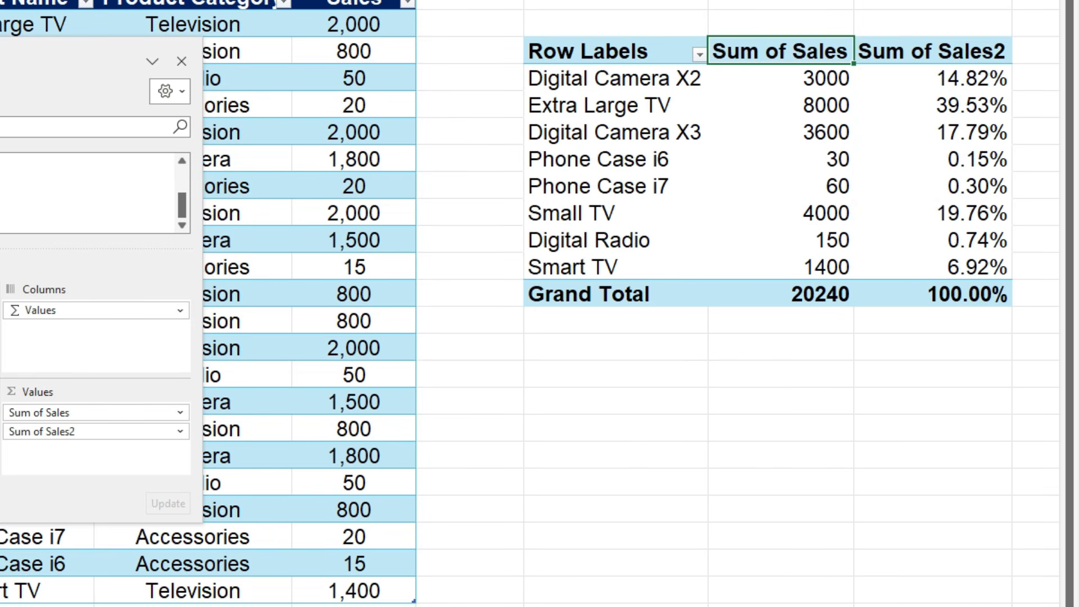
pyautogui.press('BackSpace')
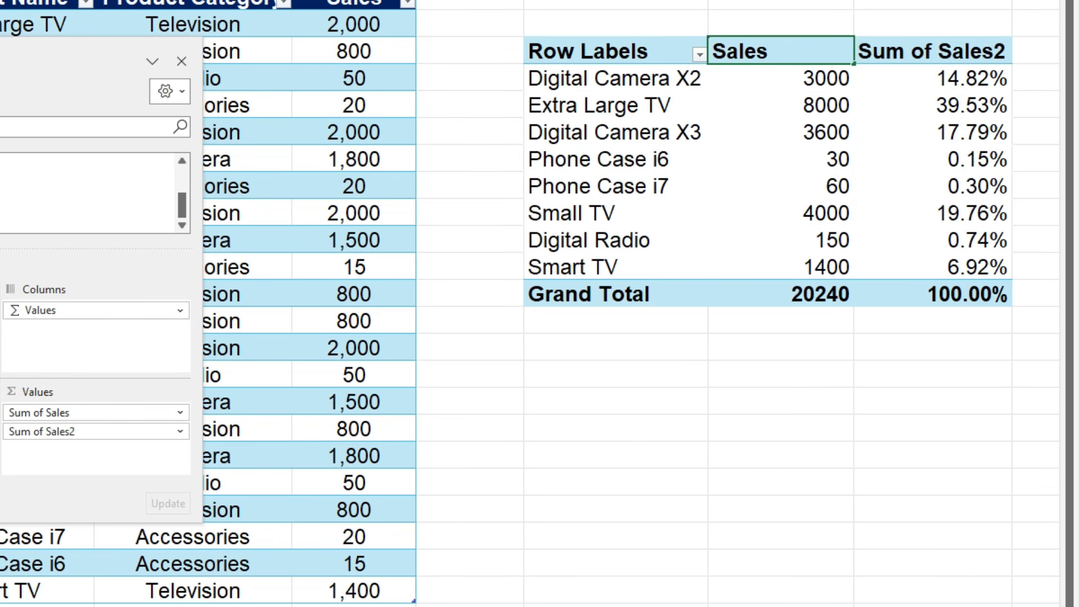
pyautogui.write('$')
pyautogui.press('Return')
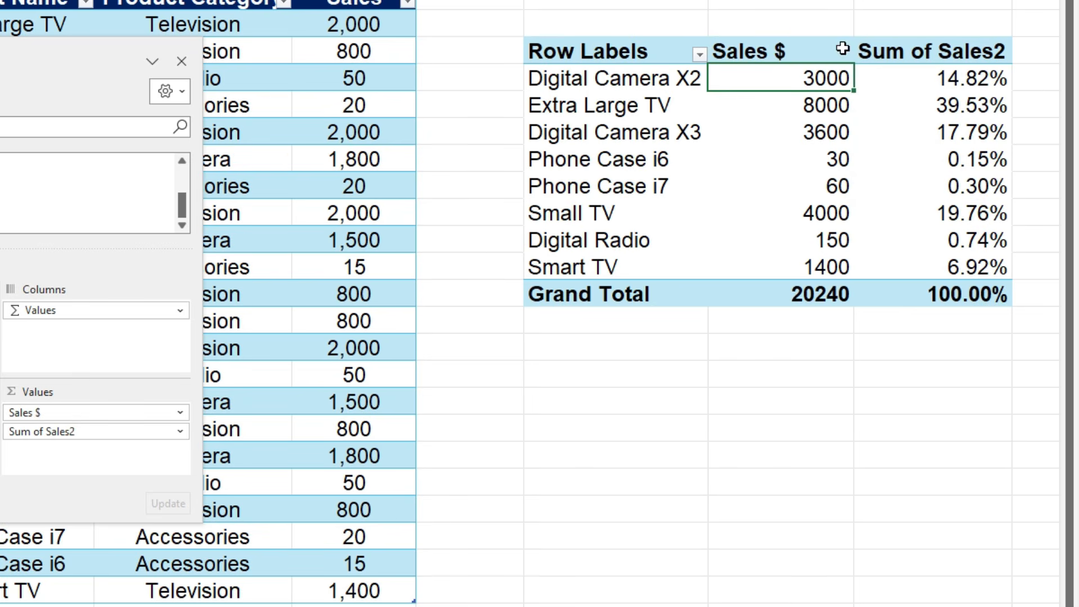
pyautogui.click(928, 58)
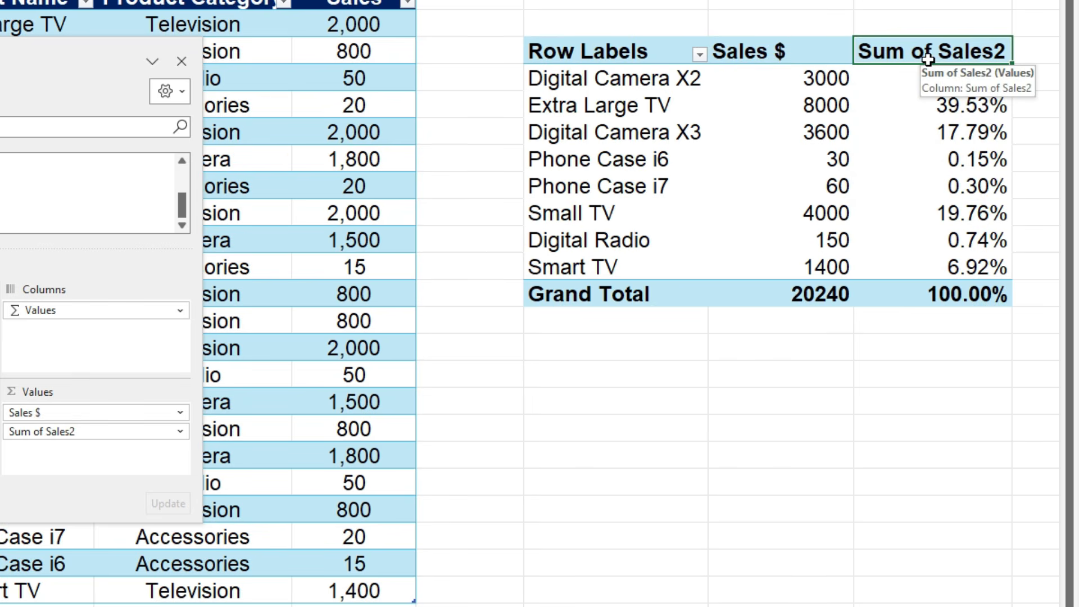
pyautogui.press('BackSpace')
pyautogui.press('BackSpace')
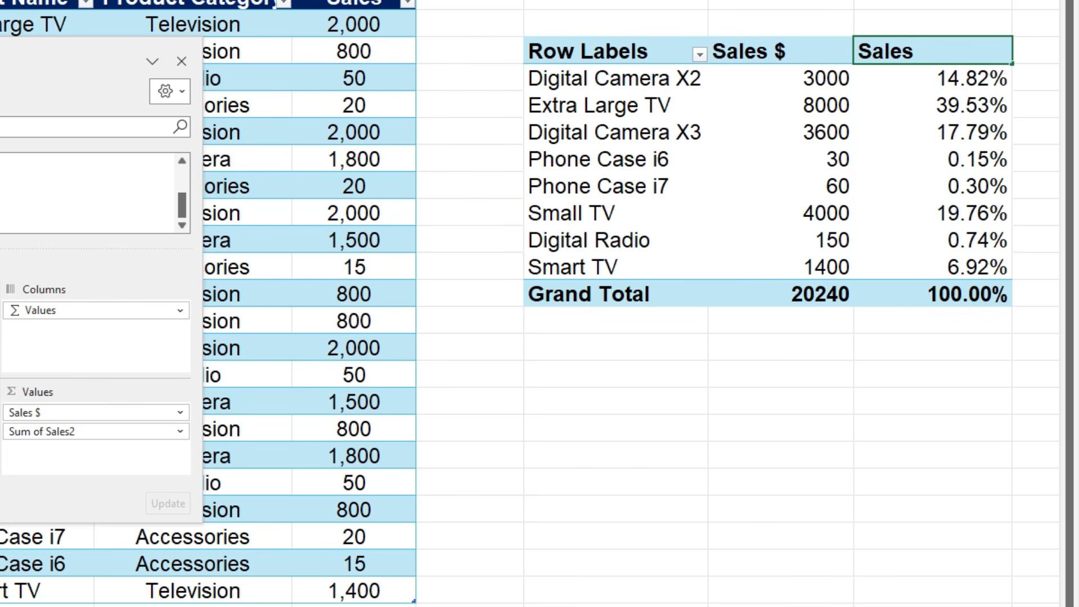
pyautogui.write('%')
pyautogui.press('Return')
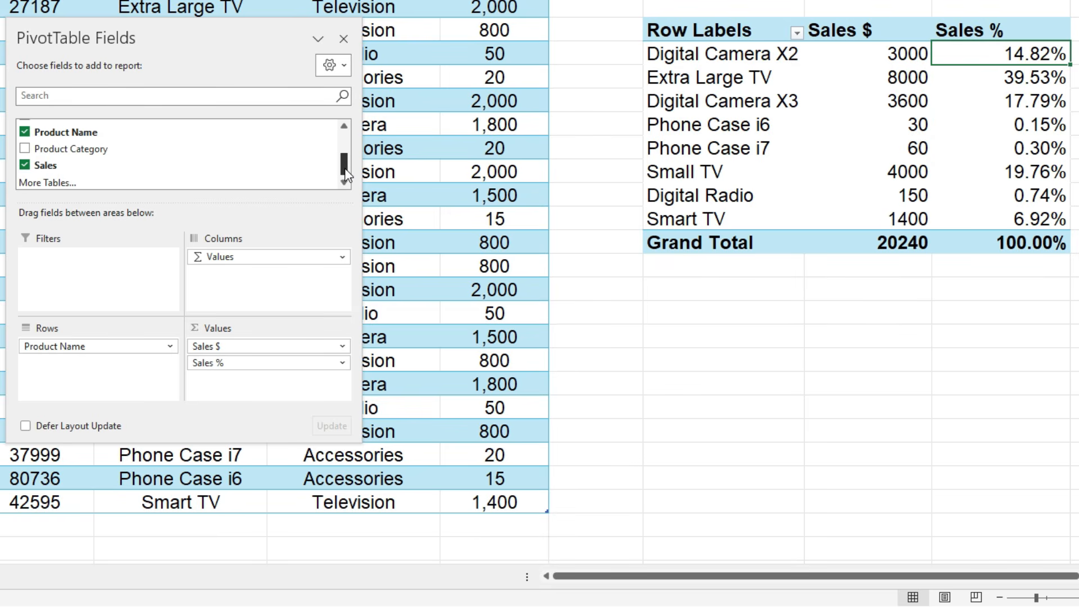
# Add Region to the rows above Product Name, try Product Name as the outer level, and restore Region as the outer level.
pyautogui.moveTo(345, 174); pyautogui.dragTo(346, 143)
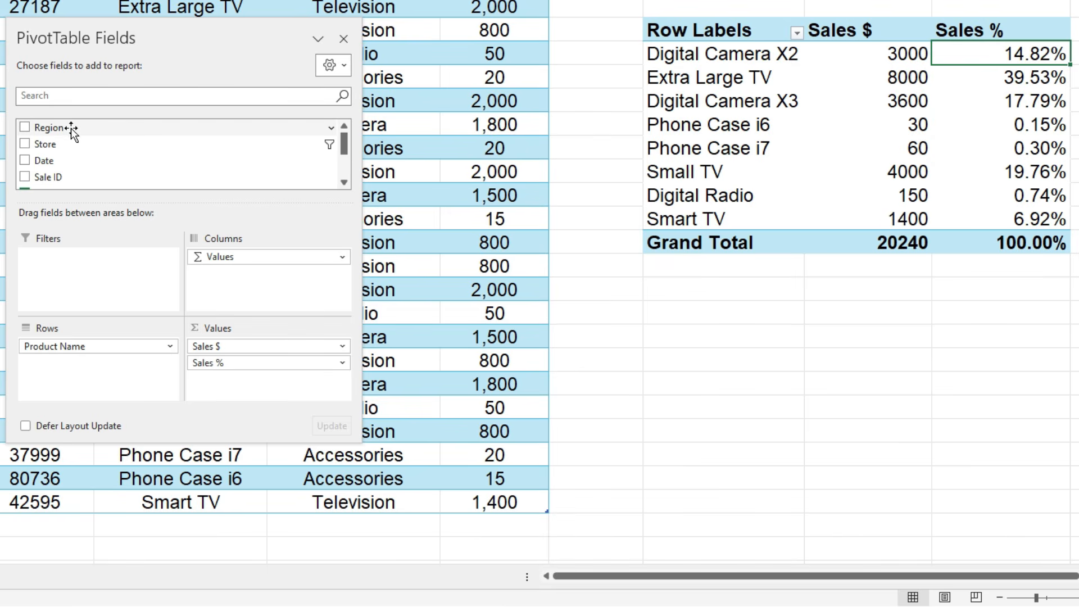
pyautogui.moveTo(73, 130); pyautogui.dragTo(69, 341)
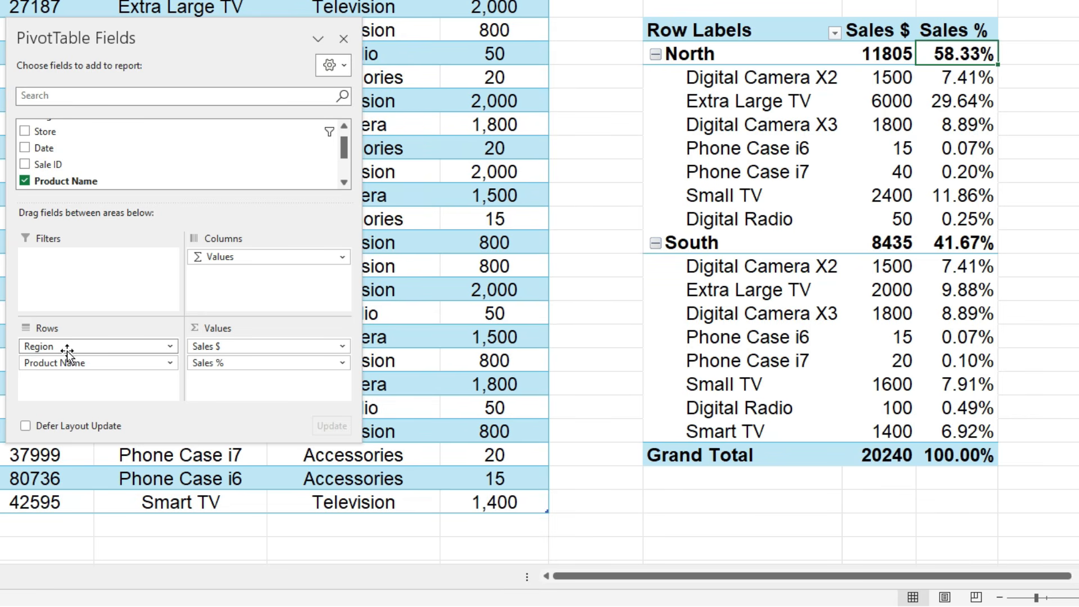
pyautogui.moveTo(82, 365); pyautogui.dragTo(85, 340)
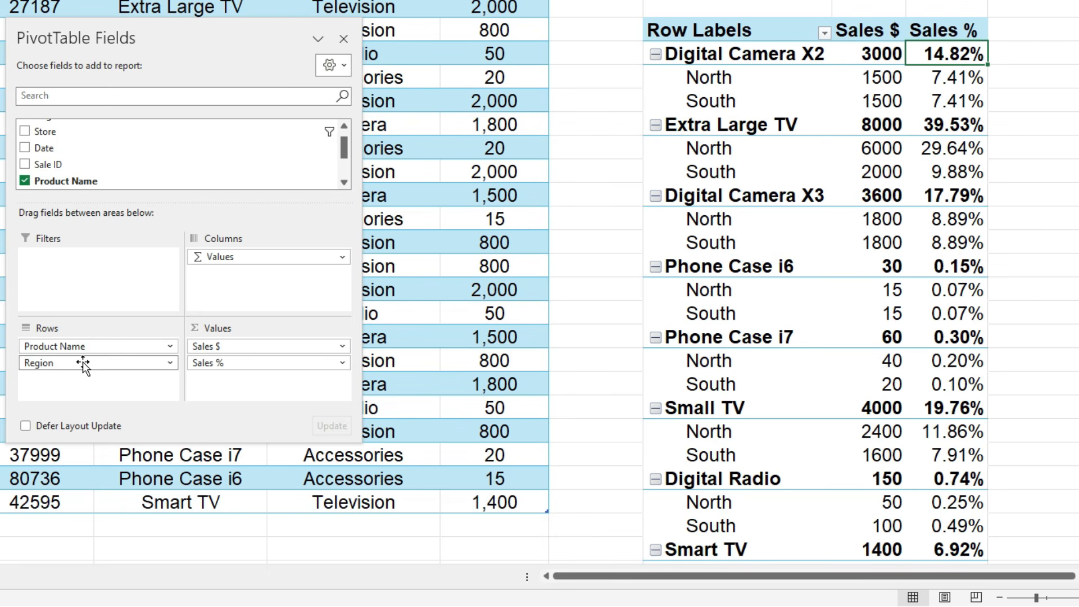
pyautogui.moveTo(82, 362); pyautogui.dragTo(86, 342)
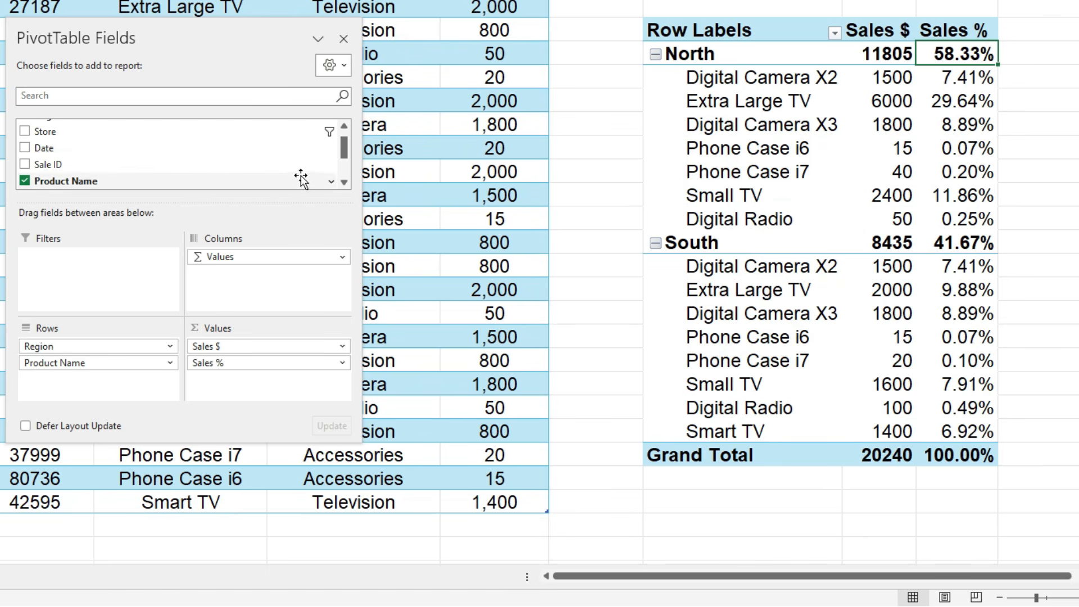
# Add Date to the rows above Region, and collapse and re-expand the South and North groups.
pyautogui.moveTo(307, 163); pyautogui.dragTo(73, 343)
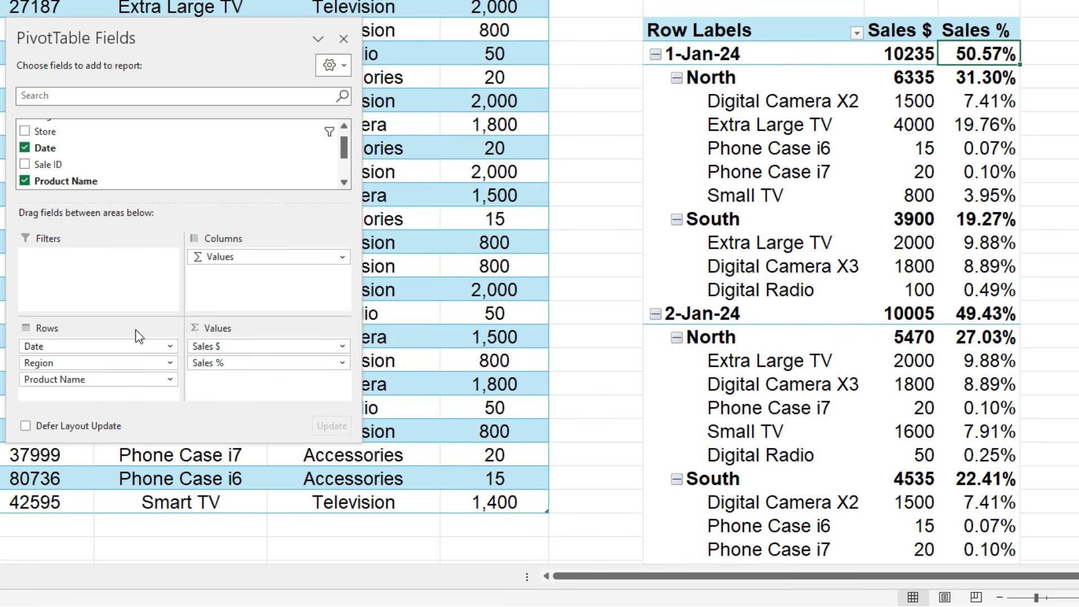
pyautogui.click(677, 219)
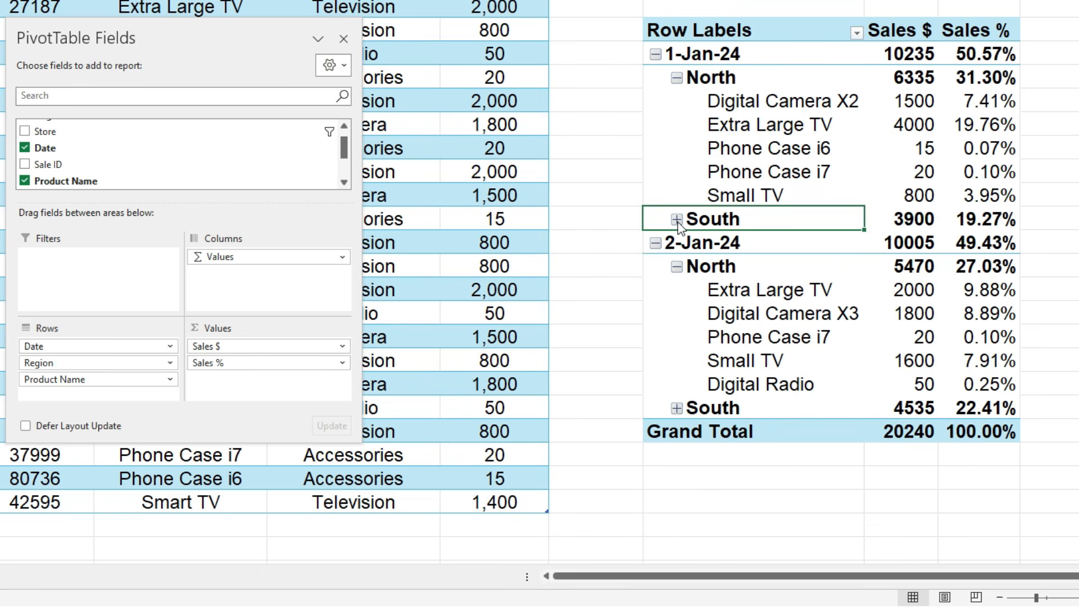
pyautogui.click(677, 220)
pyautogui.click(677, 77)
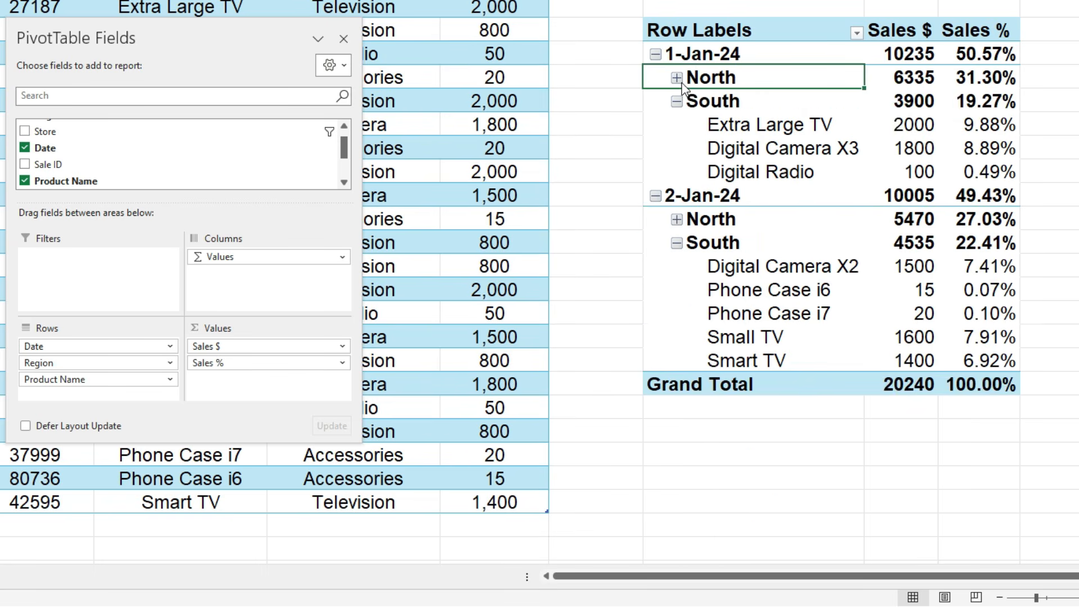
pyautogui.click(676, 78)
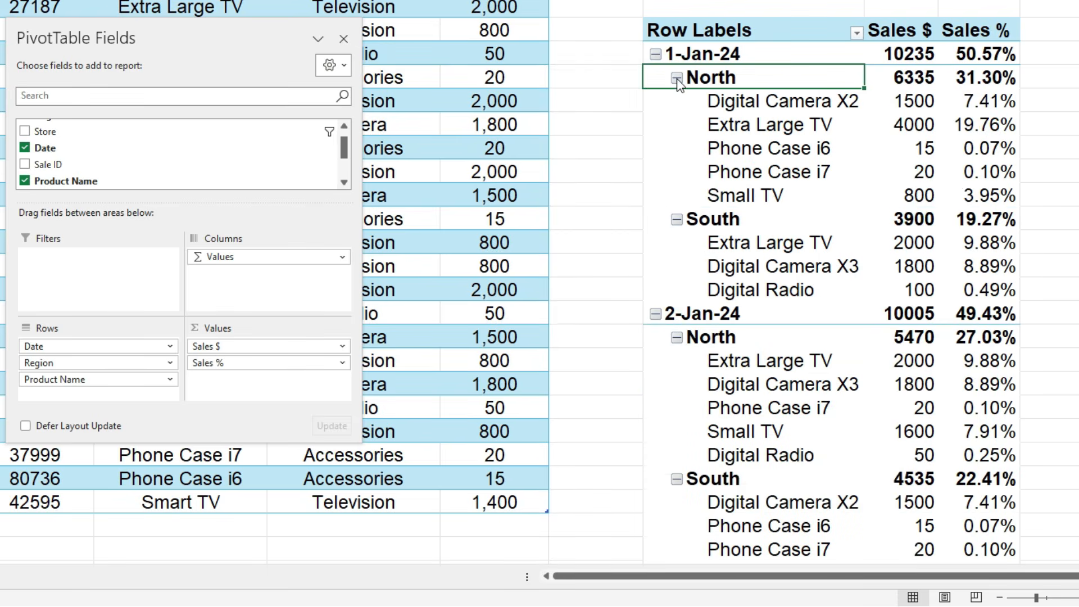
# Format the Sales $ values as Currency with the $ symbol and 0 decimal places.
pyautogui.rightClick(910, 125)
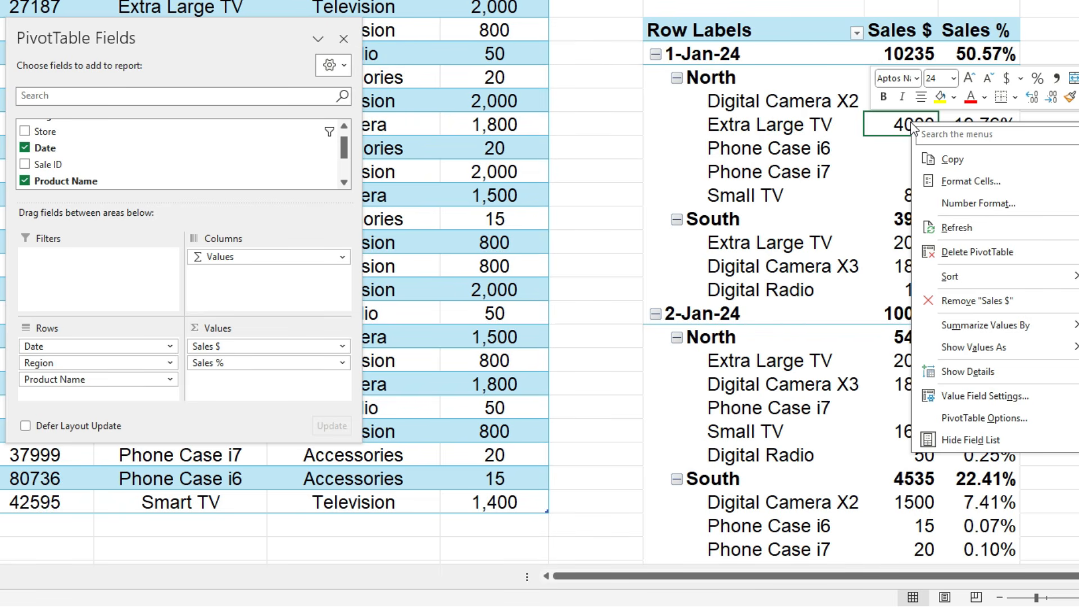
pyautogui.click(967, 206)
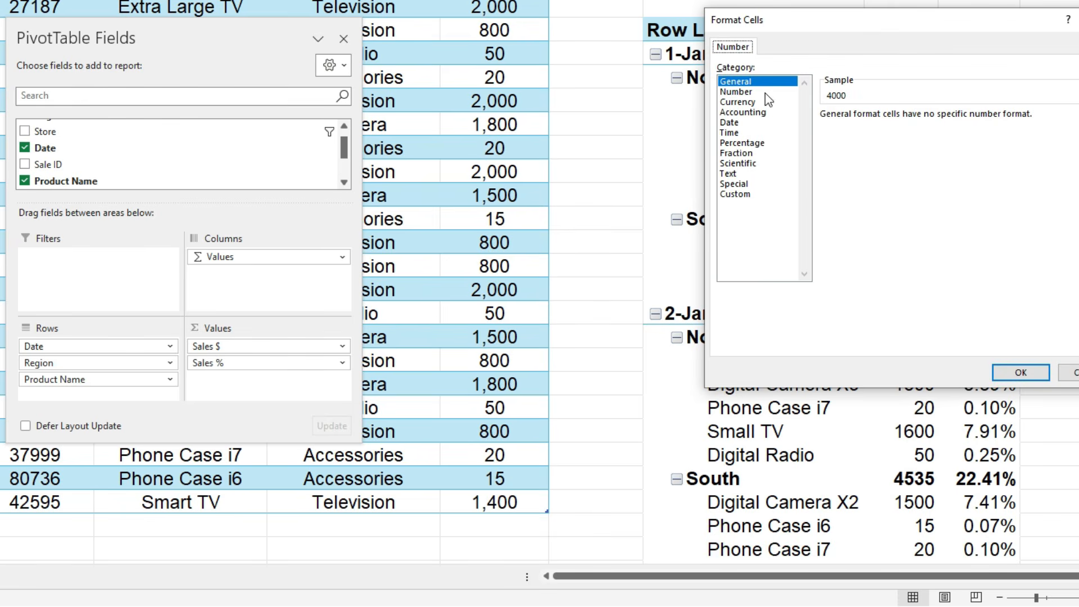
pyautogui.click(753, 102)
pyautogui.click(928, 119)
pyautogui.click(927, 119)
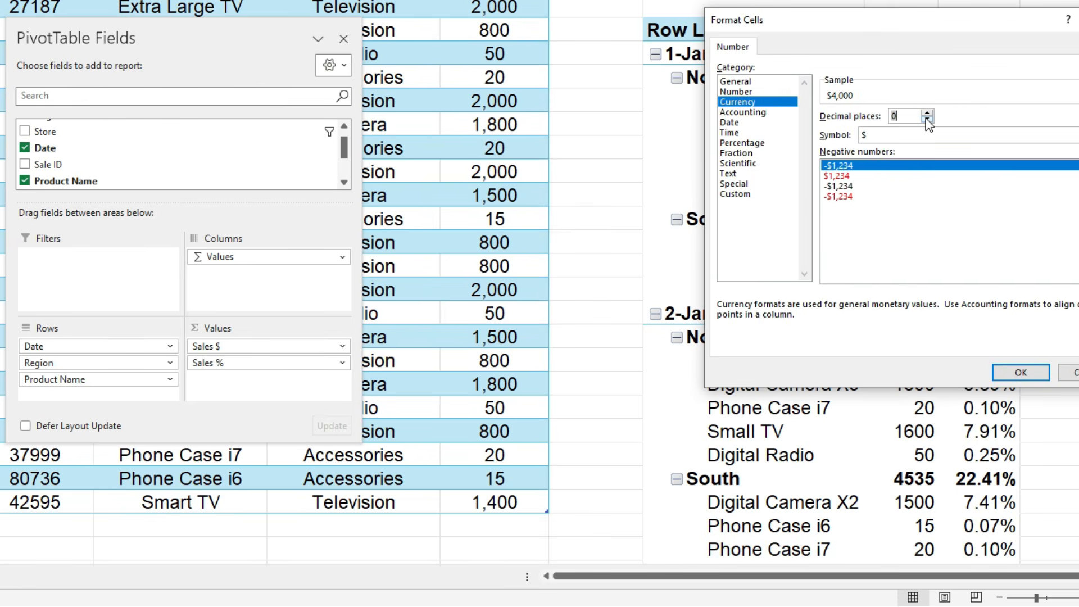
pyautogui.click(1021, 373)
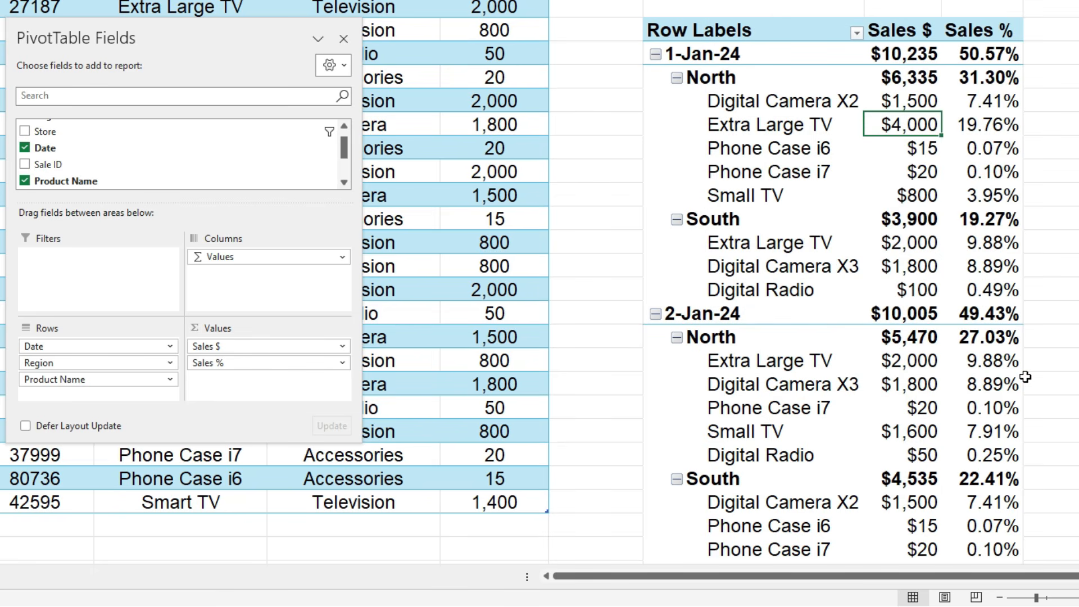
# Format the Sales % values as Percentage with 1 decimal place.
pyautogui.click(989, 129)
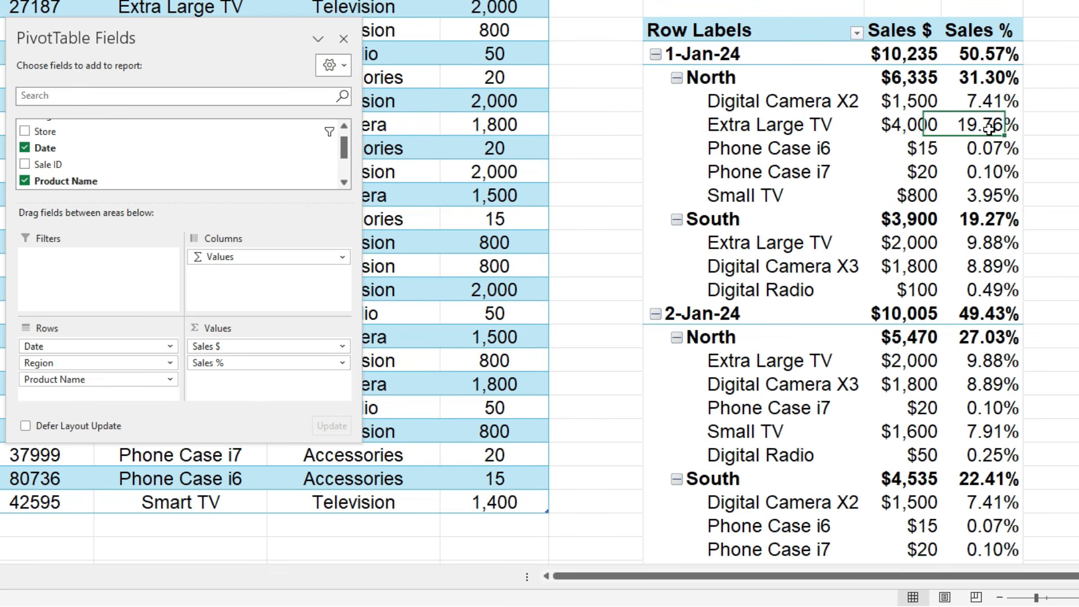
pyautogui.rightClick(990, 128)
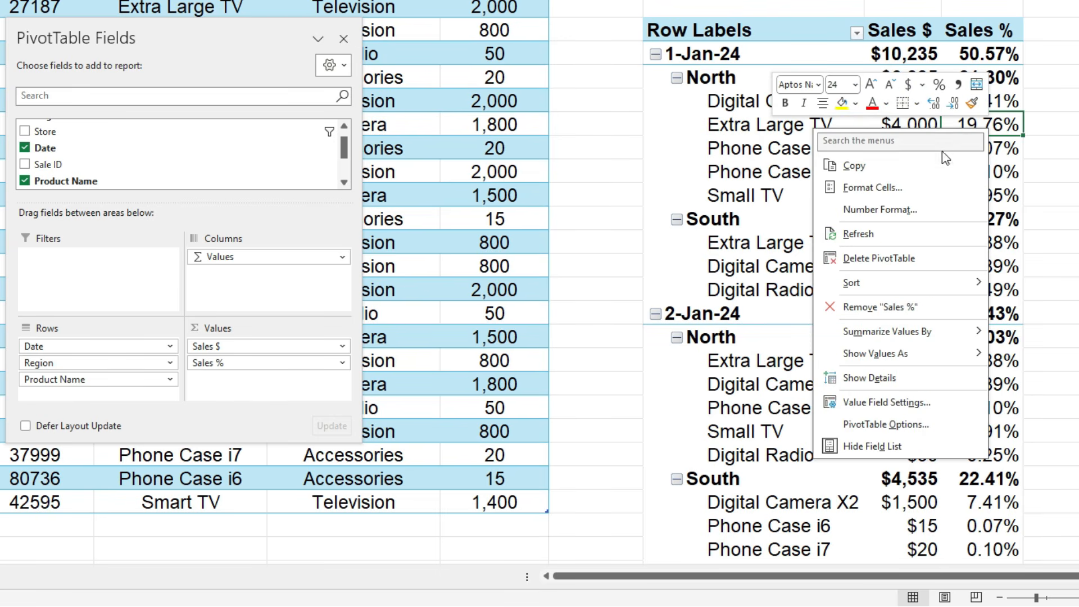
pyautogui.click(880, 210)
pyautogui.click(927, 119)
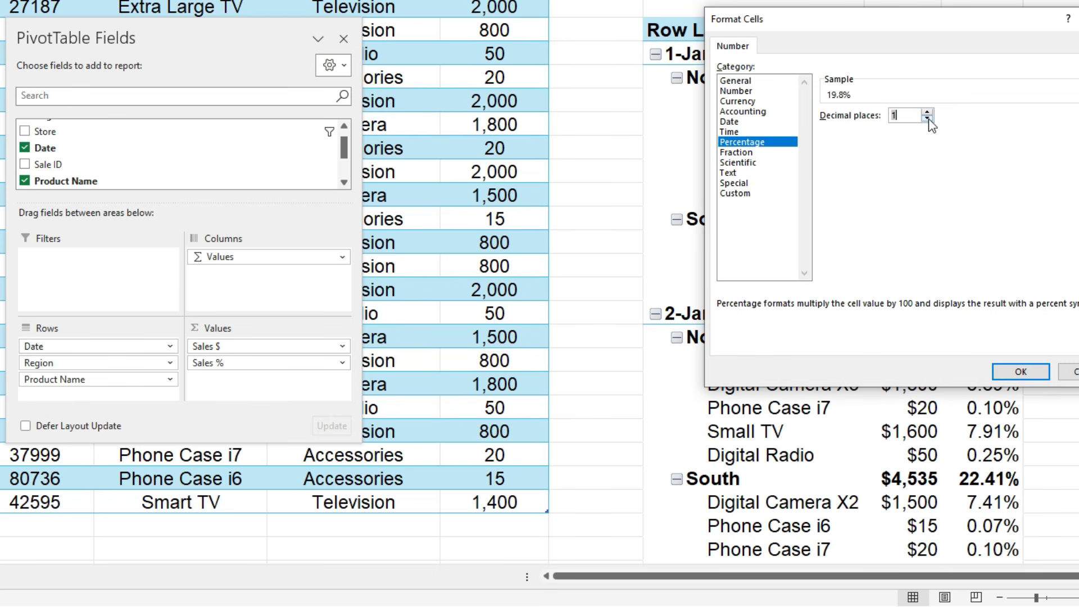
pyautogui.click(1016, 370)
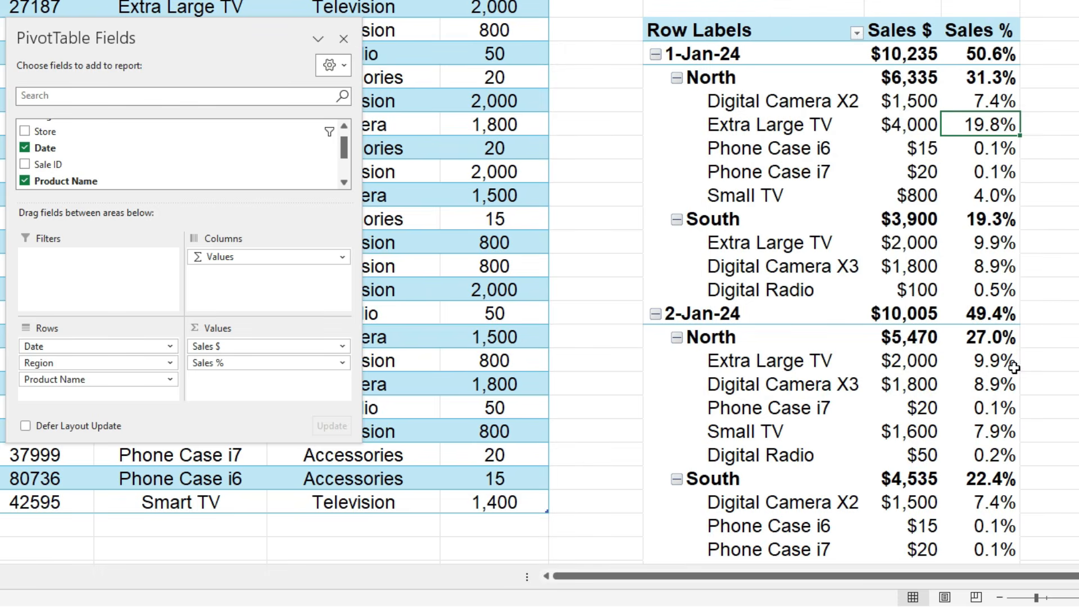
# Reselect the PivotTable to bring back its field list and remove Date from the rows.
pyautogui.click(1076, 196)
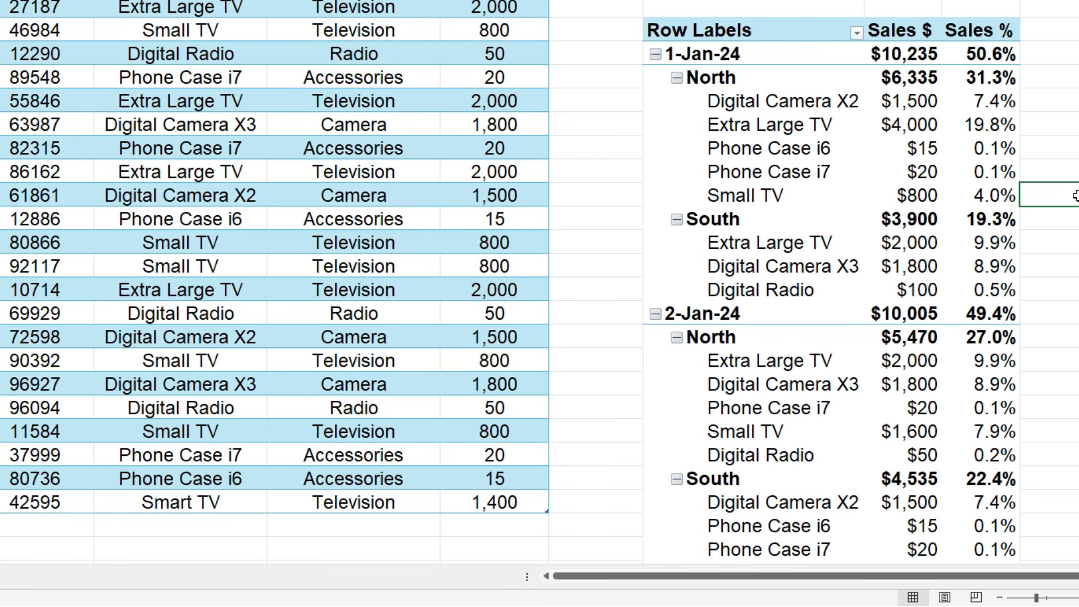
pyautogui.click(838, 133)
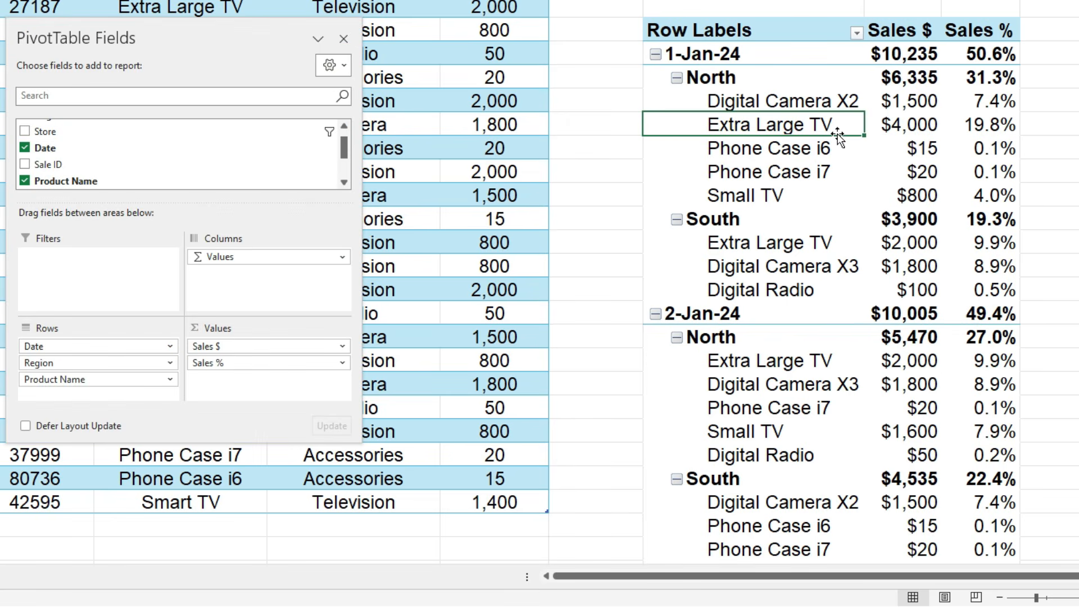
pyautogui.click(25, 148)
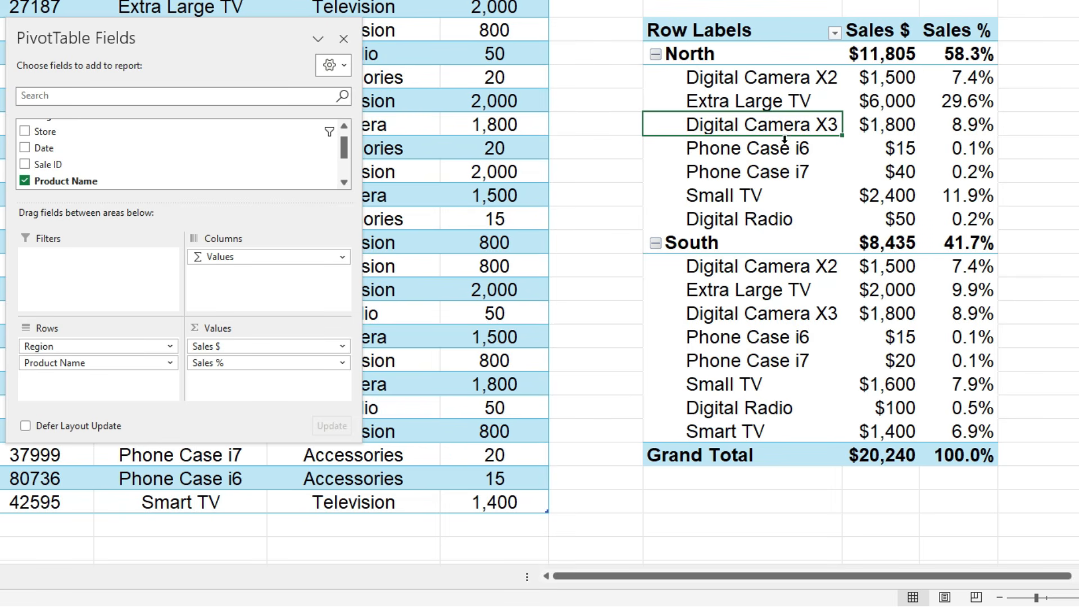
# Apply the turquoise Medium PivotTable style that has a dark header row and light blue region rows.
pyautogui.click(781, 103)
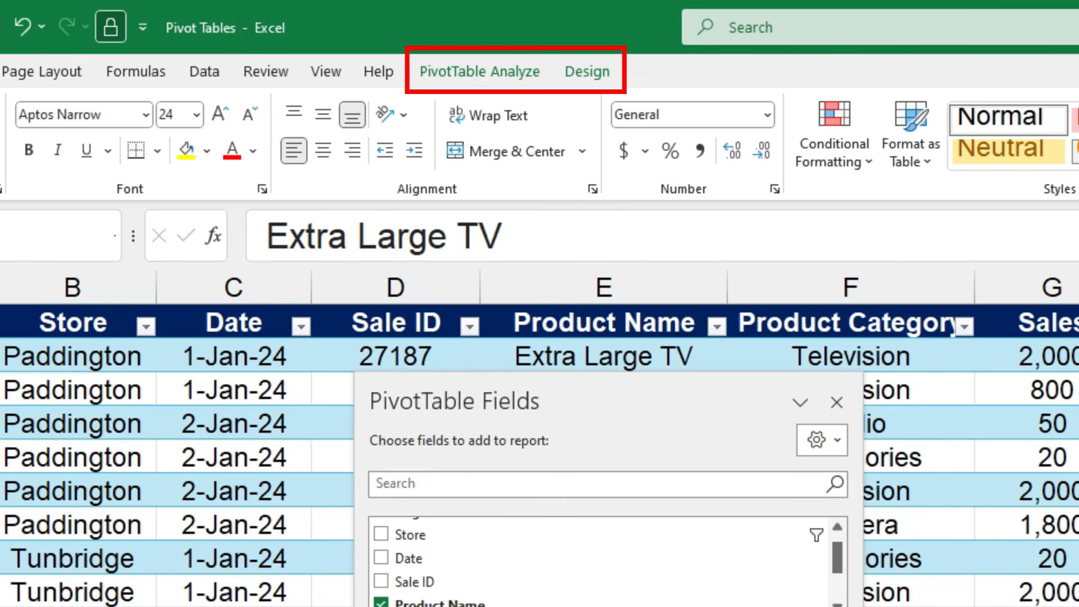
pyautogui.click(598, 72)
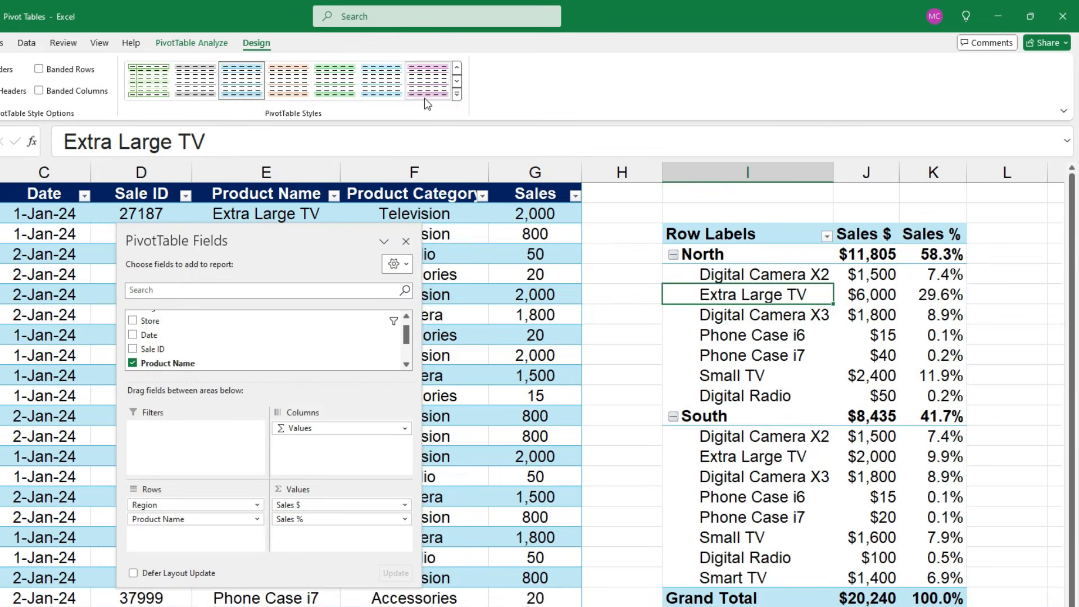
pyautogui.click(922, 157)
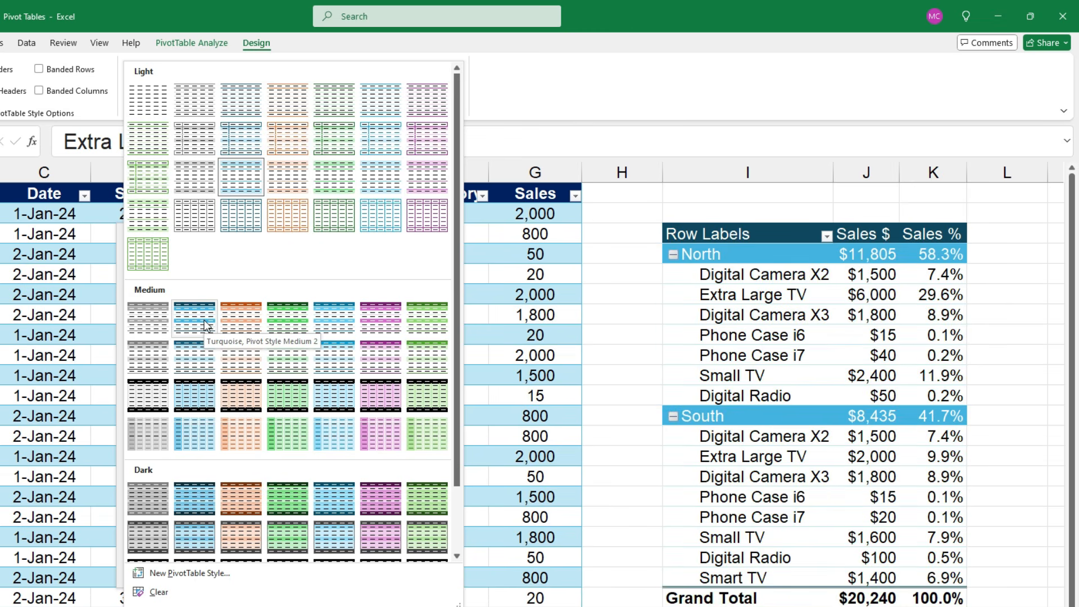
pyautogui.click(197, 357)
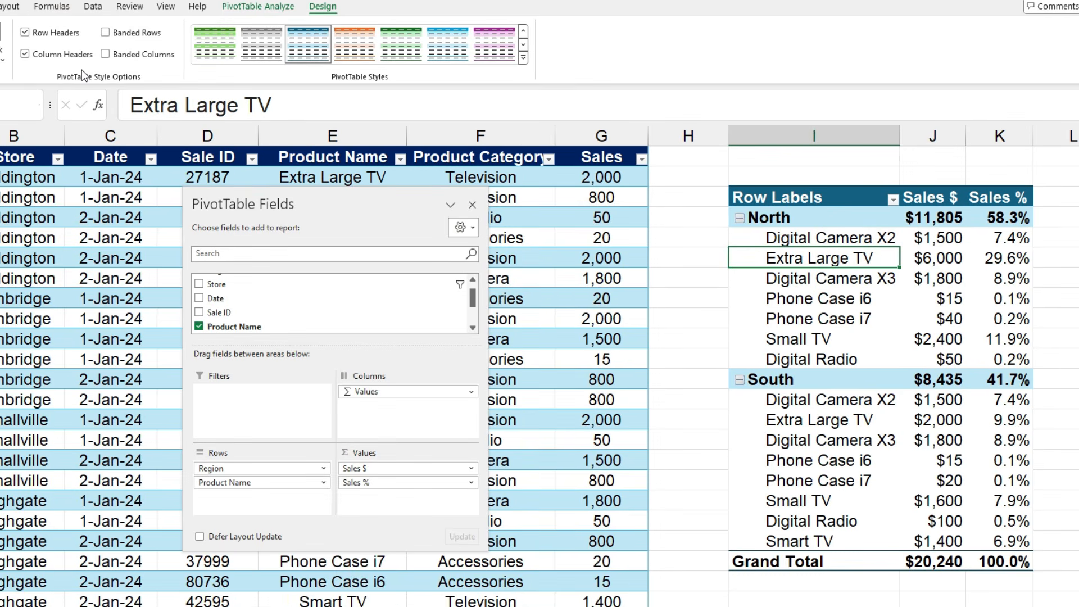
# Try the PivotTable style without row headers and with banded rows, restoring both options to their original settings.
pyautogui.click(25, 32)
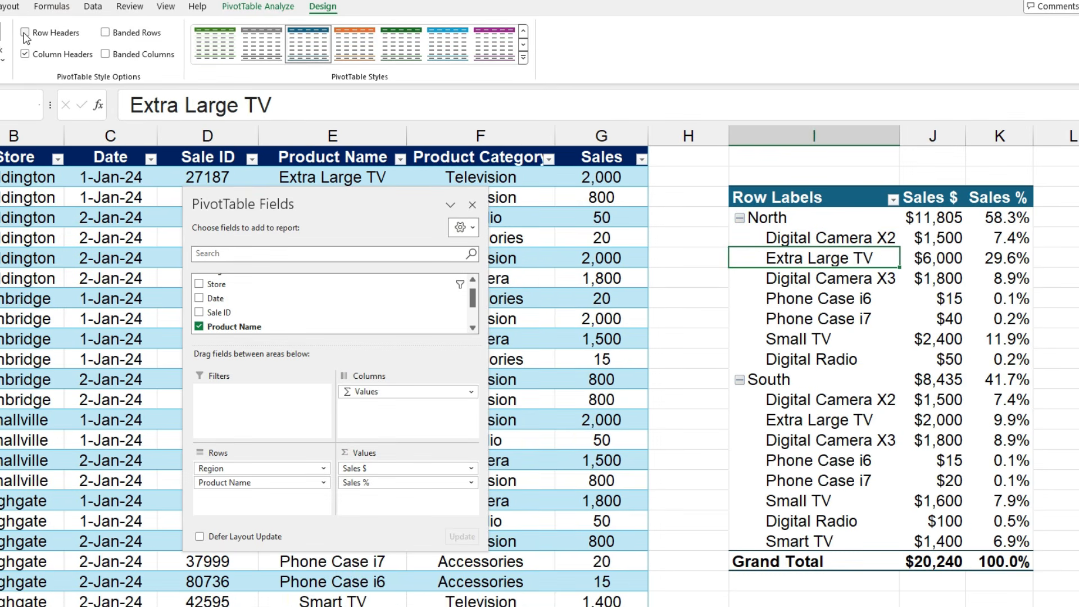
pyautogui.click(25, 34)
pyautogui.click(25, 34)
pyautogui.click(25, 34)
pyautogui.click(104, 34)
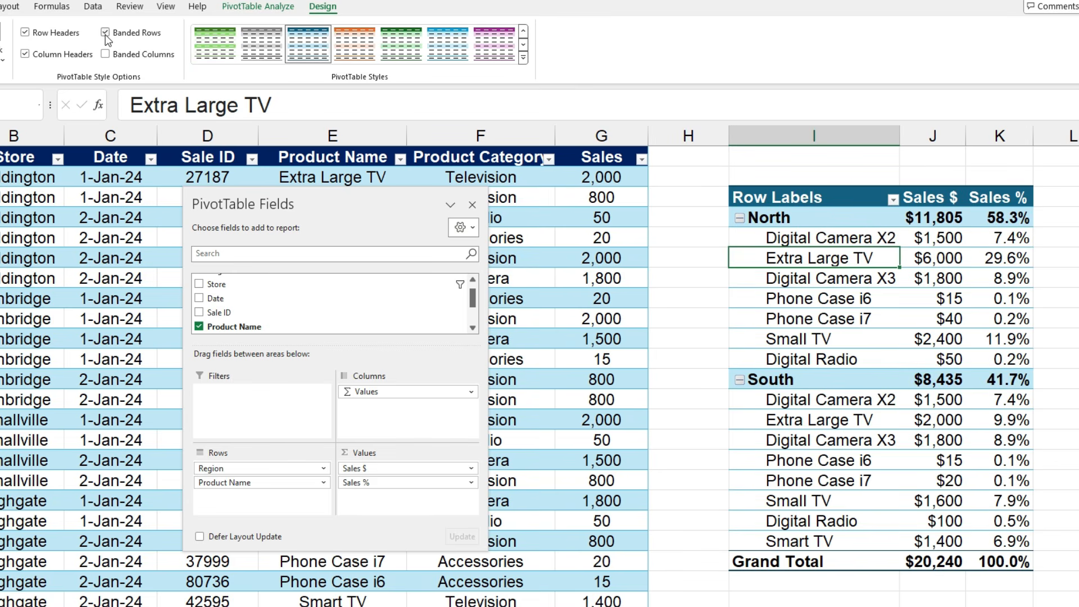
pyautogui.click(106, 35)
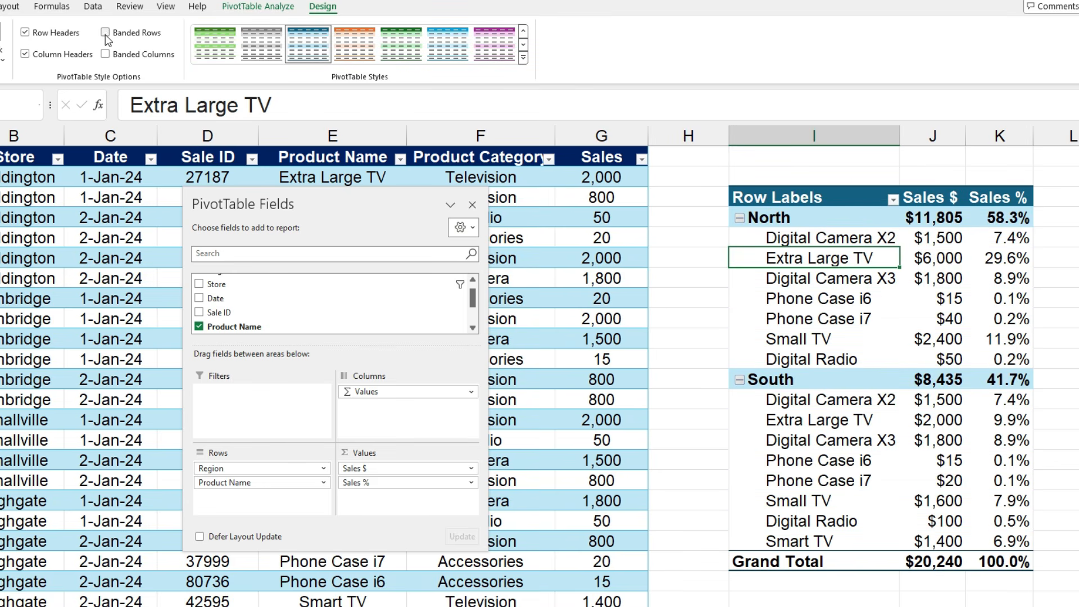
# Try the PivotTable style without column headers and with banded columns, restoring both options to their original settings.
pyautogui.click(28, 55)
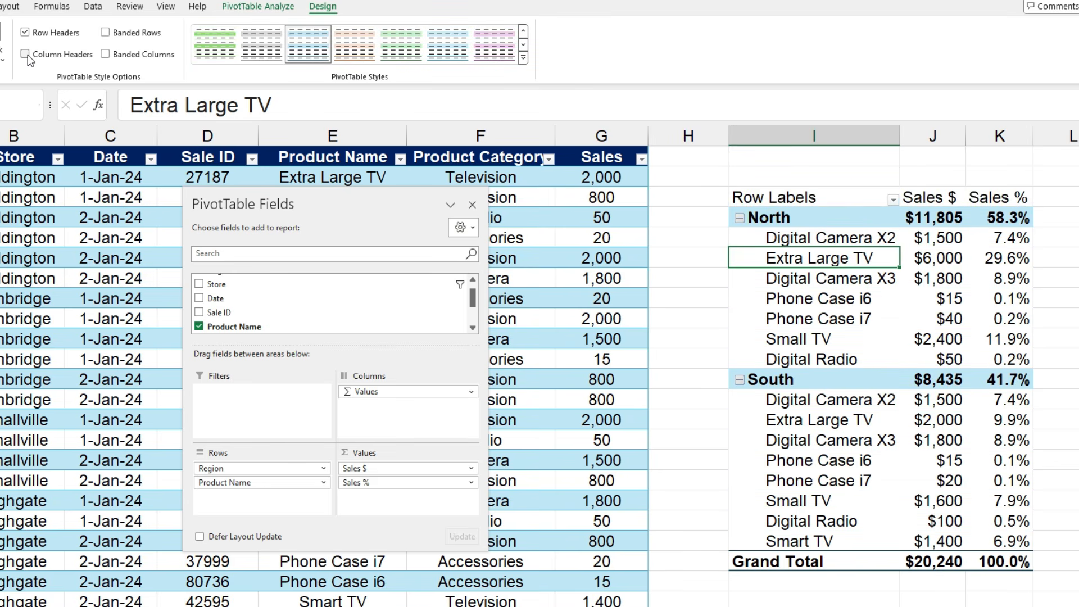
pyautogui.click(25, 54)
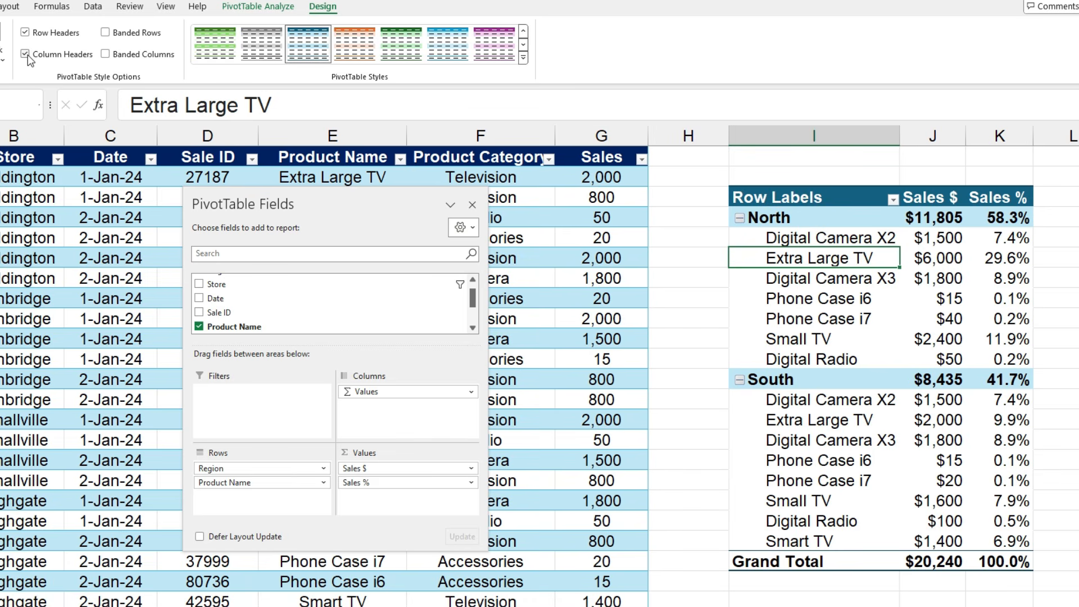
pyautogui.click(106, 54)
pyautogui.click(105, 56)
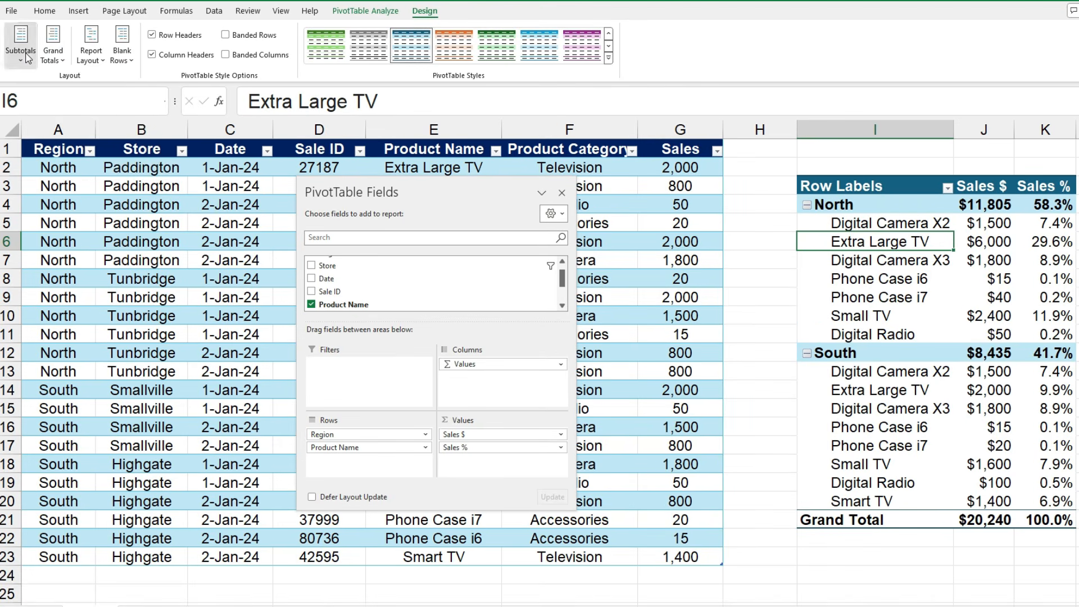
# Try the PivotTable with no subtotals and with subtotals at the bottom of each group, returning them to the top of the group.
pyautogui.click(24, 53)
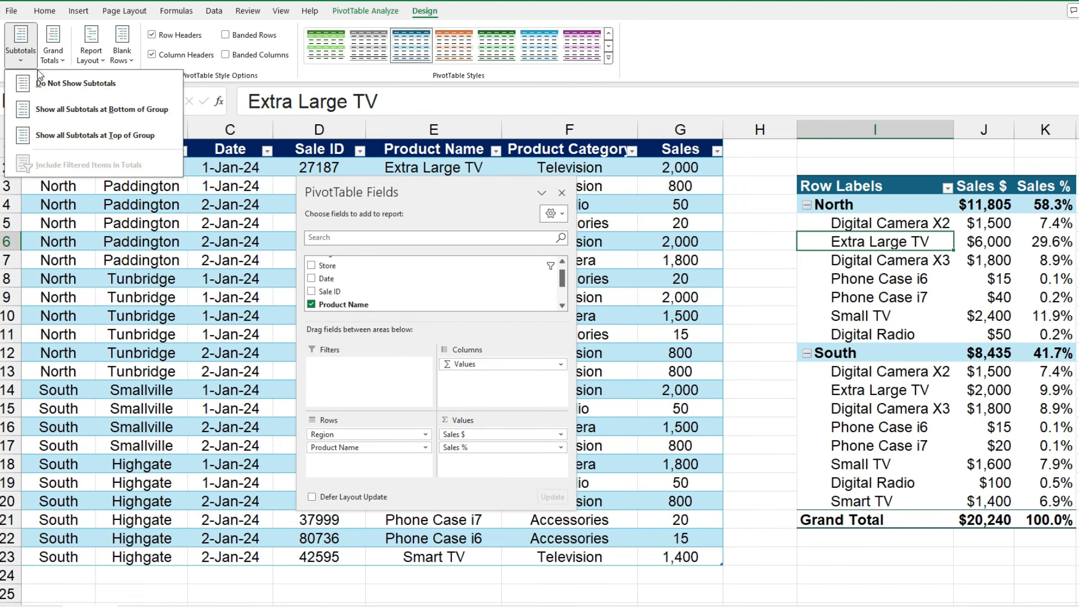
pyautogui.click(63, 90)
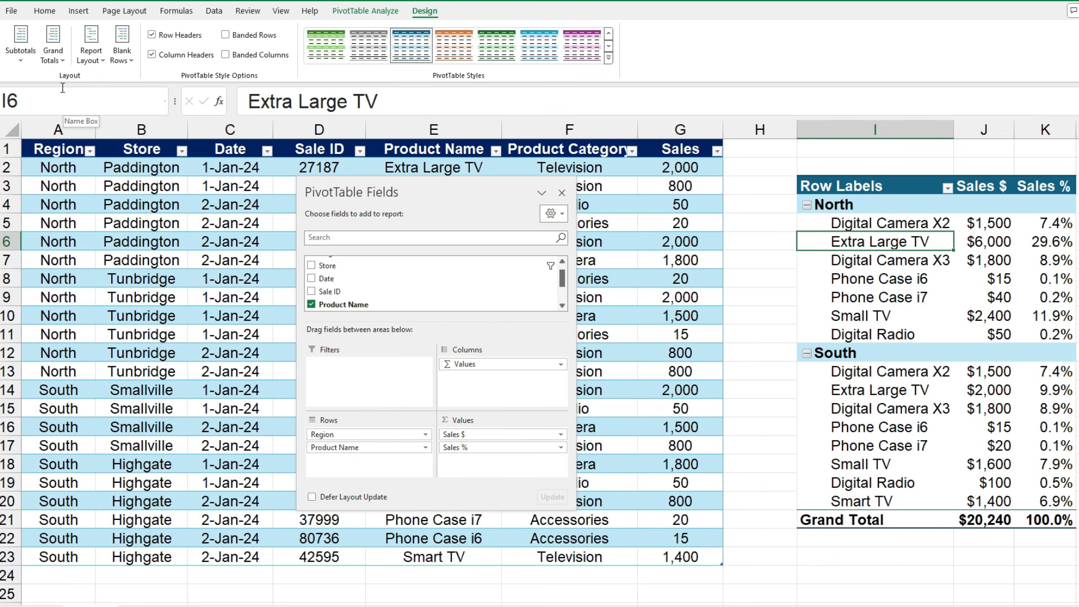
pyautogui.click(29, 56)
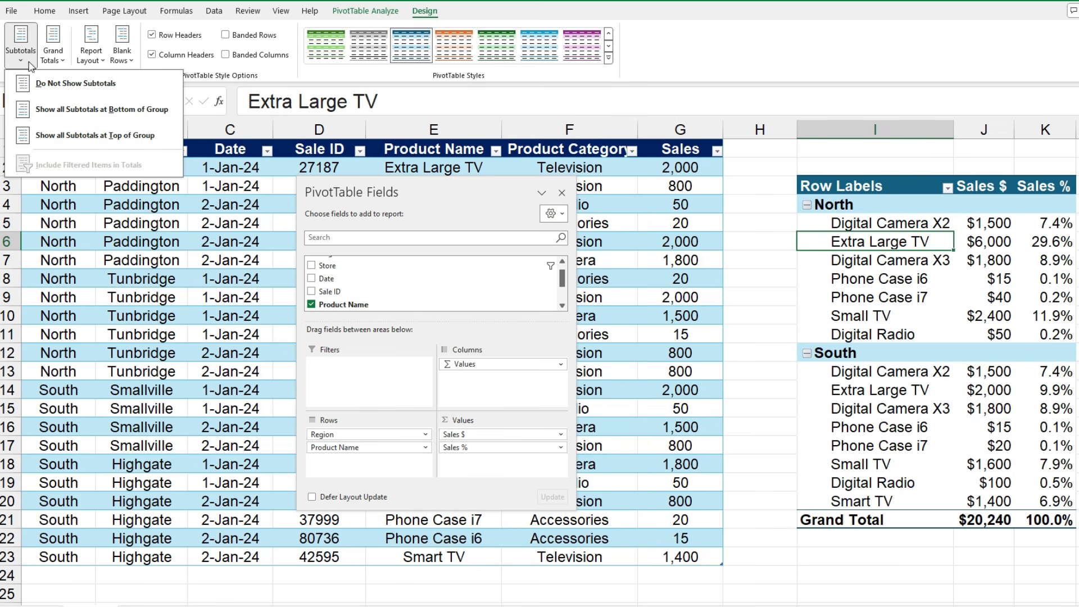
pyautogui.click(102, 111)
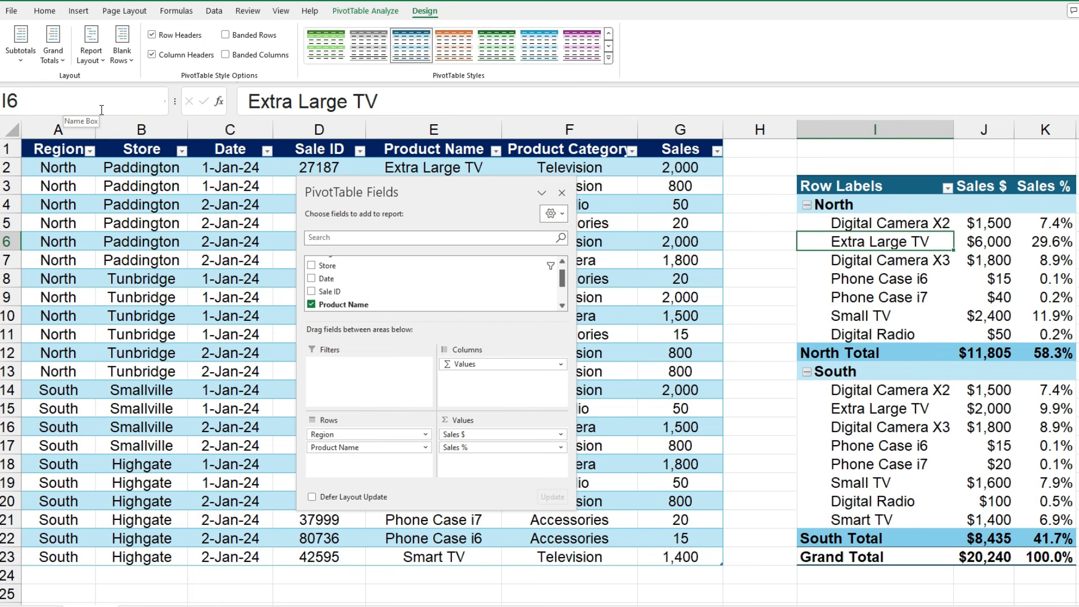
pyautogui.click(23, 55)
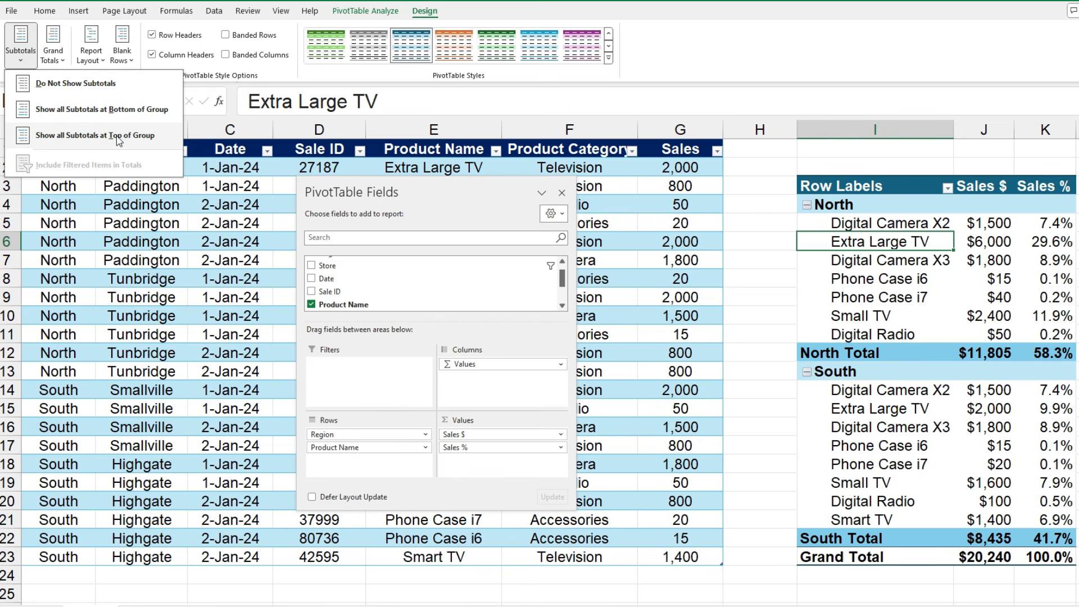
pyautogui.click(144, 133)
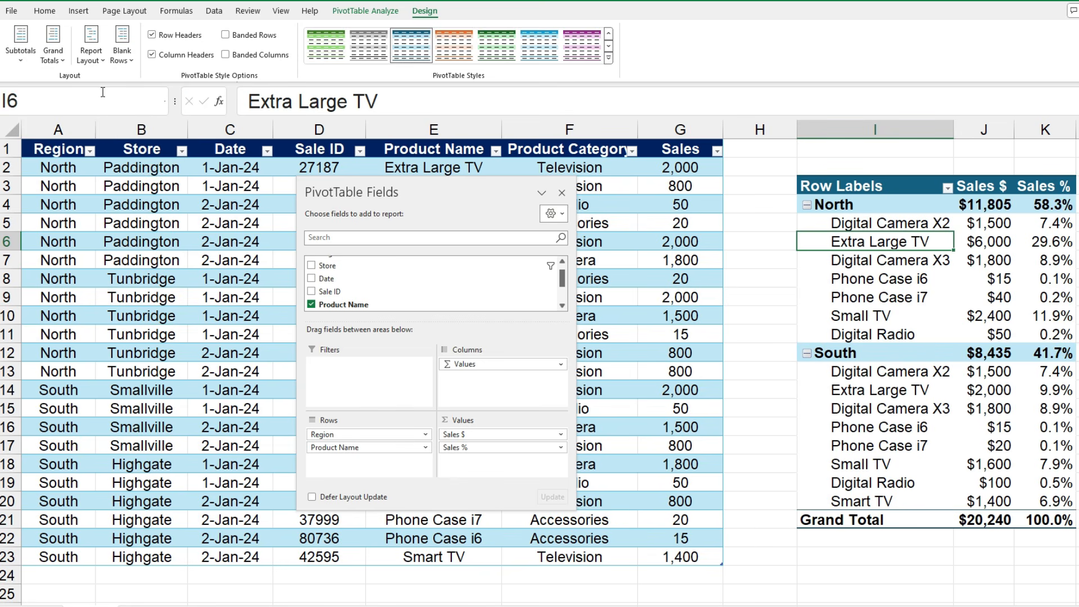
# Try the PivotTable with grand totals off and turn them back on for rows and columns.
pyautogui.click(57, 59)
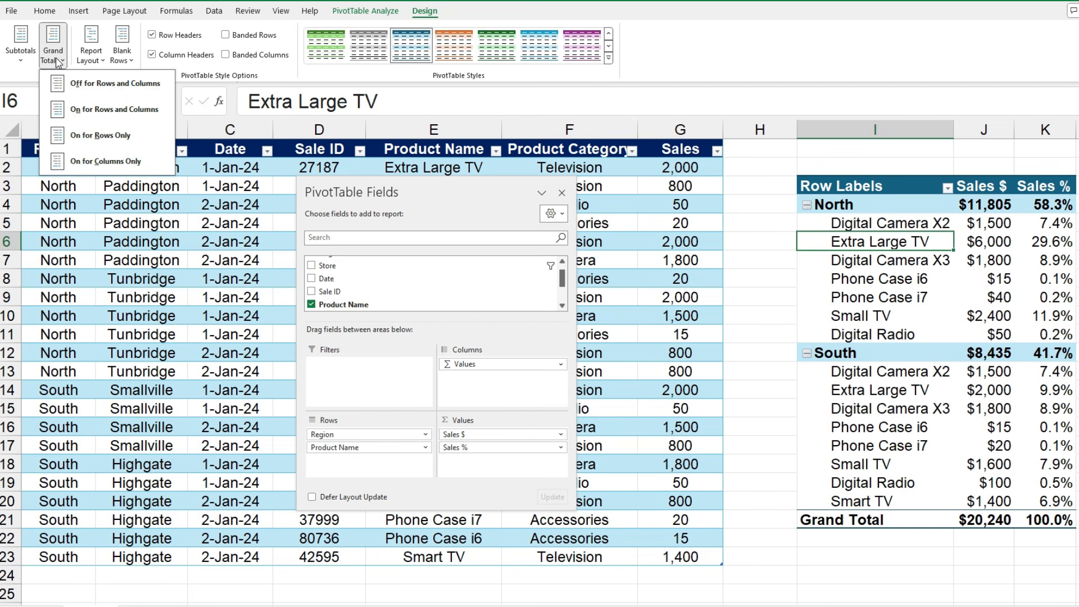
pyautogui.click(140, 85)
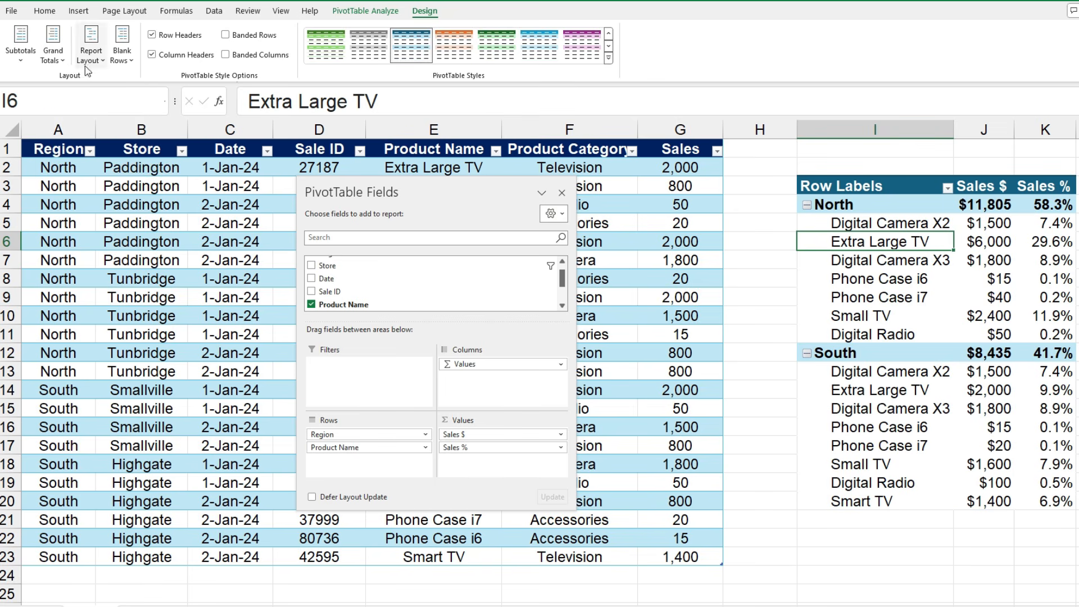
pyautogui.click(55, 53)
pyautogui.click(93, 112)
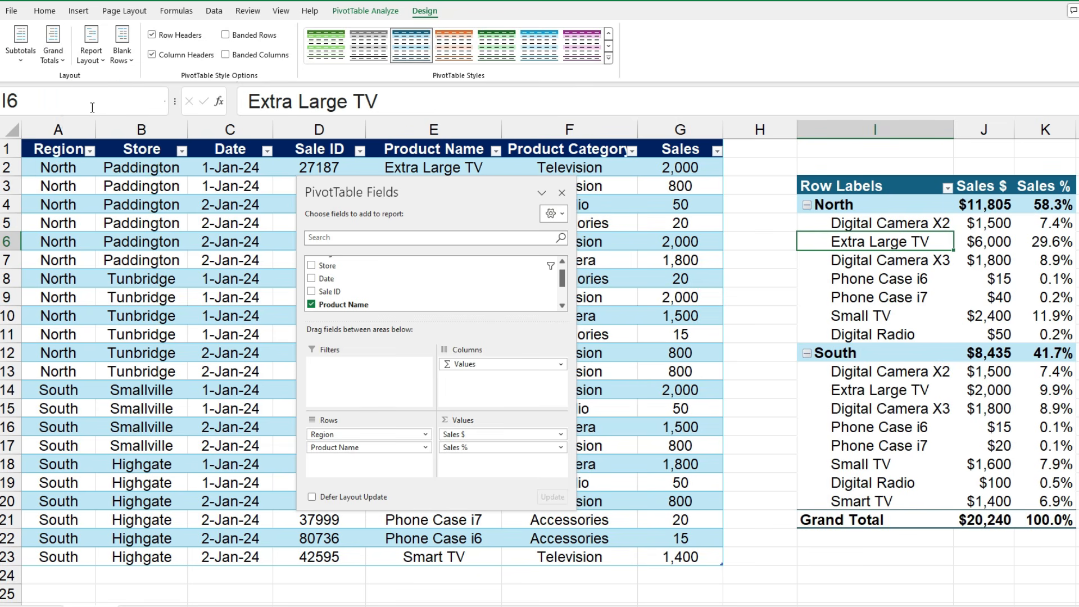
pyautogui.click(54, 61)
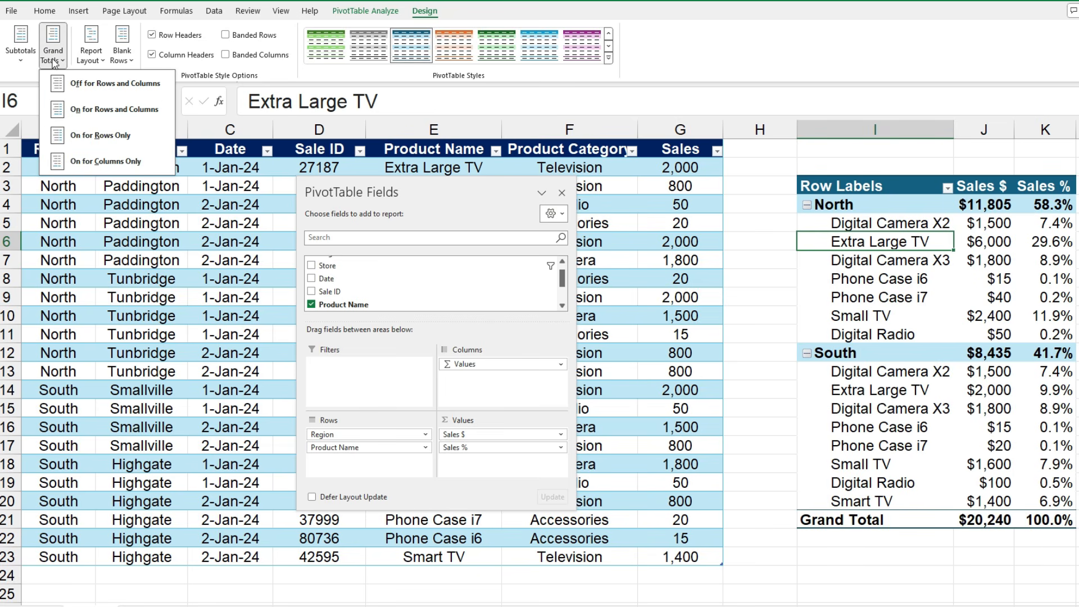
# Try the PivotTable's report layout in Outline and Tabular Form, returning it to Compact Form.
pyautogui.click(91, 60)
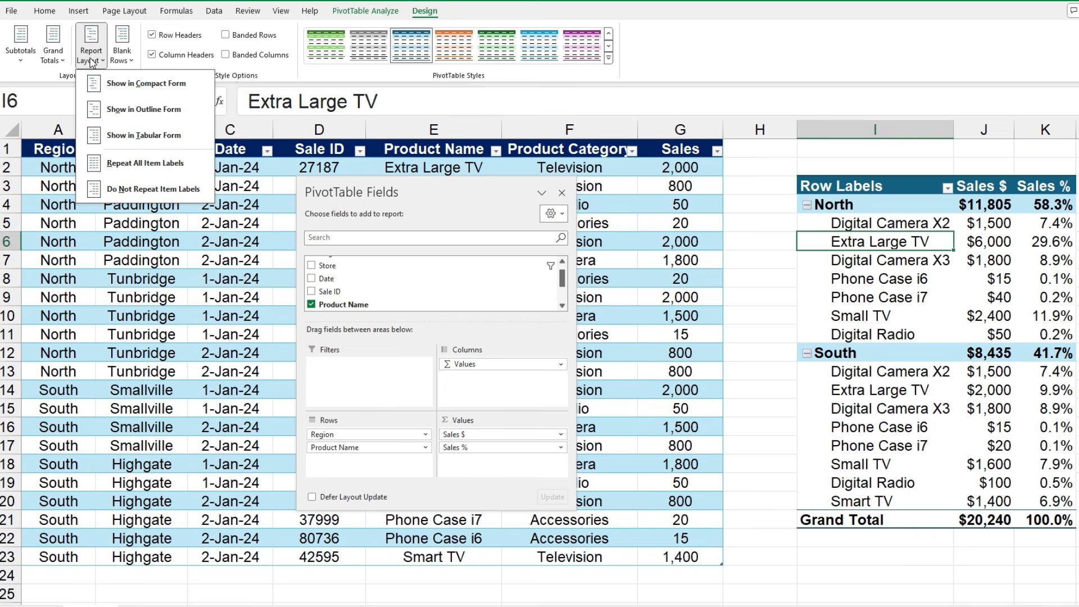
pyautogui.click(93, 60)
pyautogui.click(97, 62)
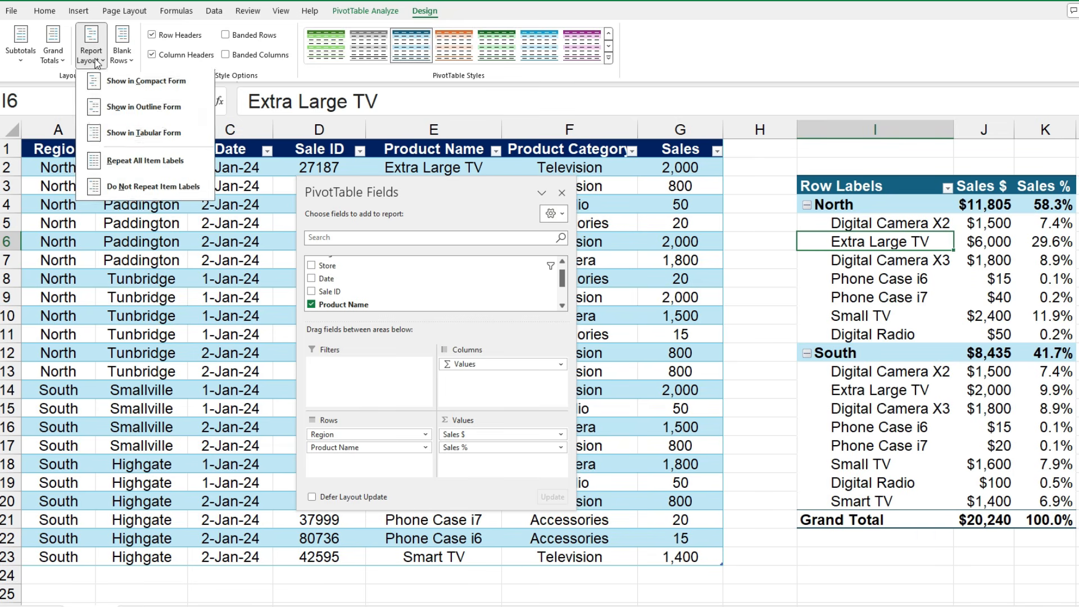
pyautogui.click(129, 107)
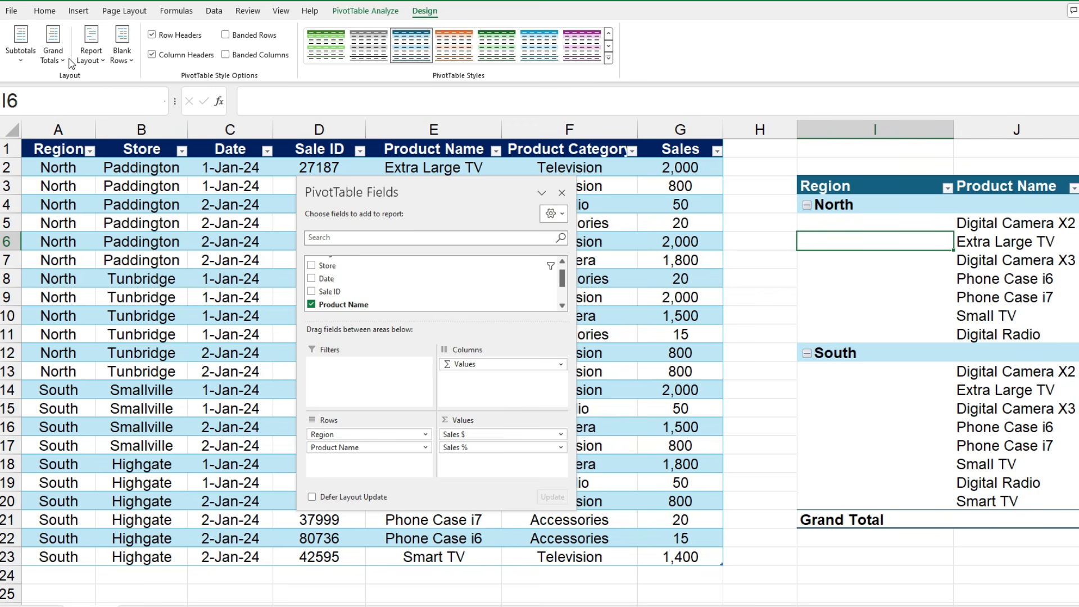
pyautogui.click(90, 56)
pyautogui.click(122, 131)
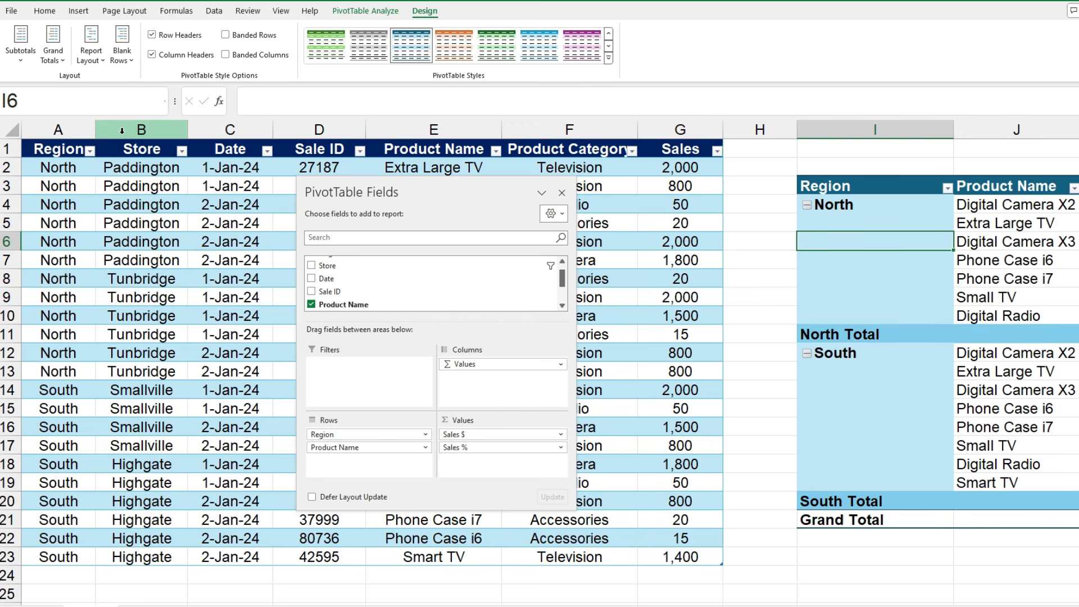
pyautogui.click(90, 57)
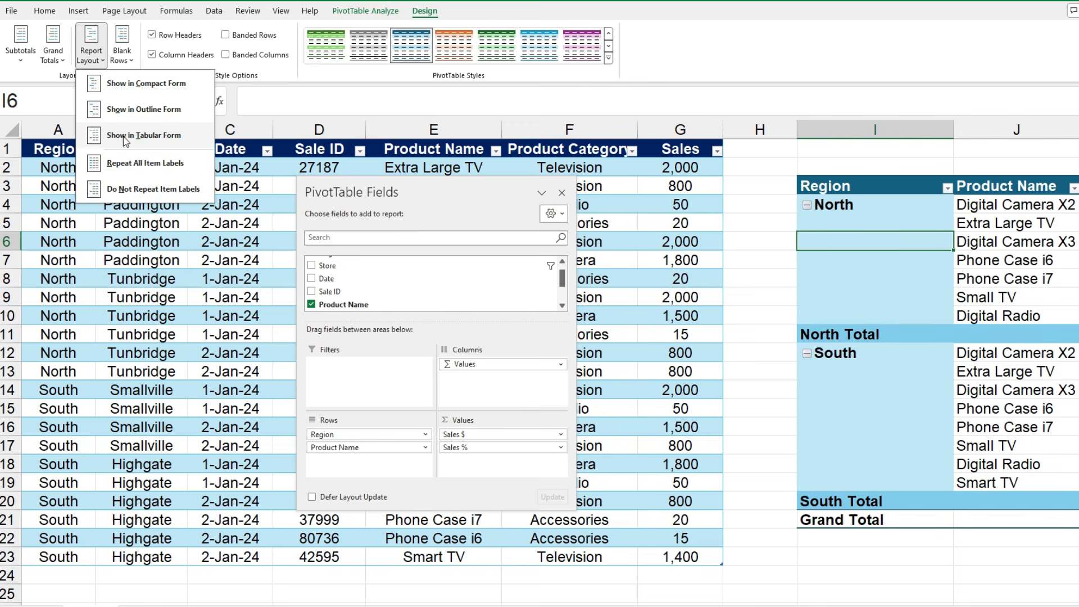
pyautogui.click(136, 88)
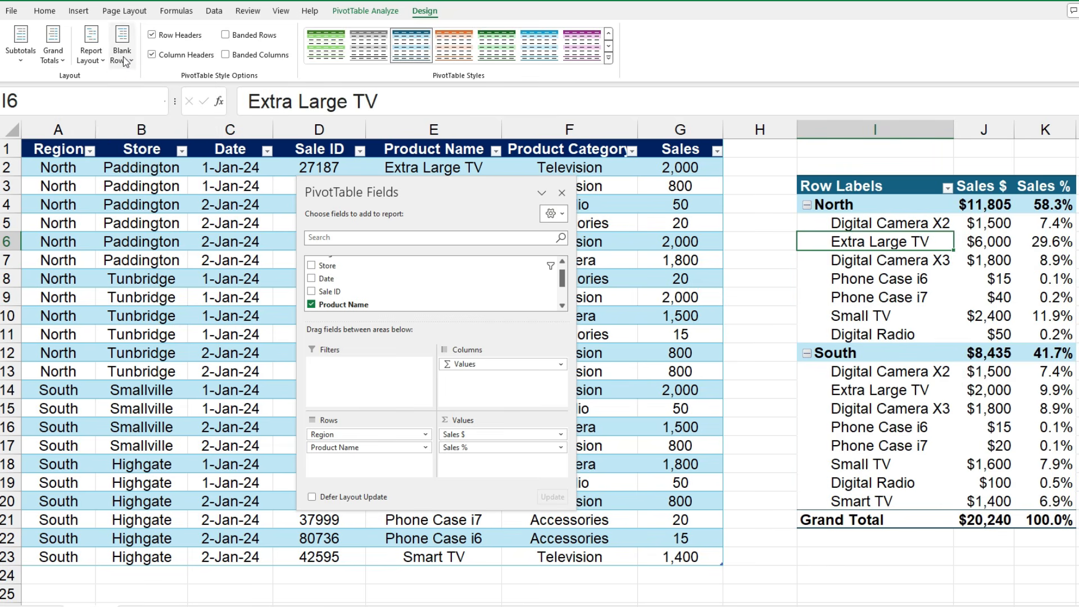
# Try a blank line after each item in the PivotTable and remove the blank lines again.
pyautogui.click(125, 59)
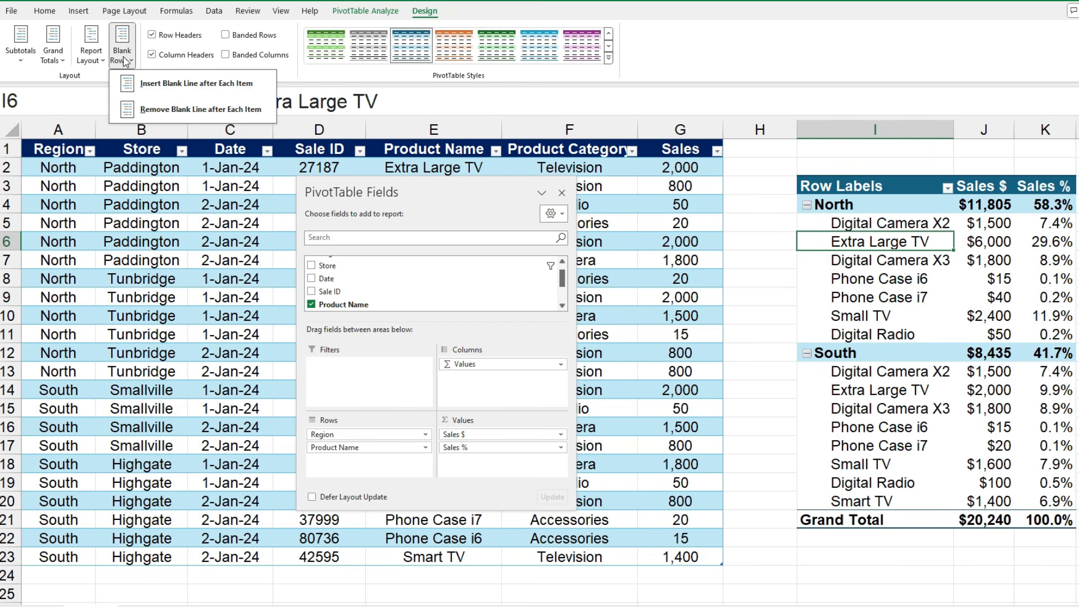
pyautogui.click(166, 90)
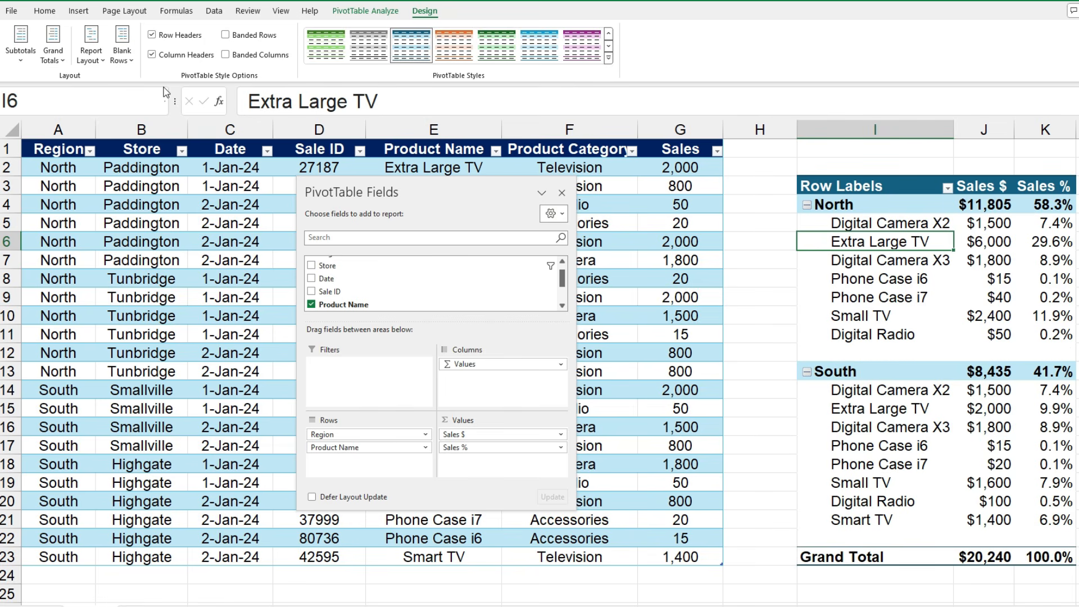
pyautogui.click(125, 58)
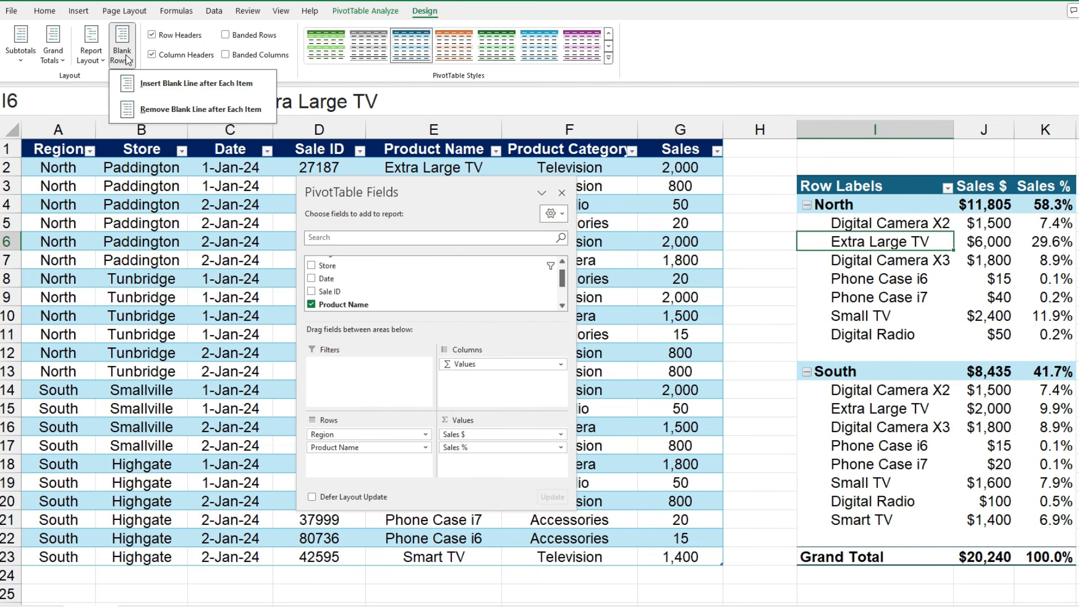
pyautogui.click(168, 110)
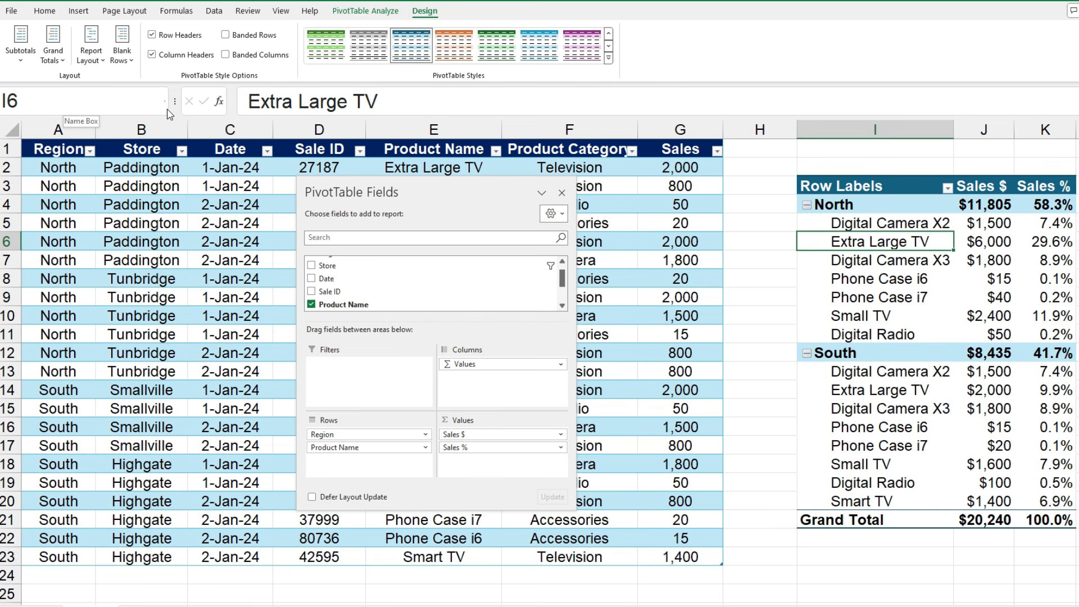
# Clear the PivotTable by removing Region and Product Name from the rows and the Values field from the columns.
pyautogui.click(399, 435)
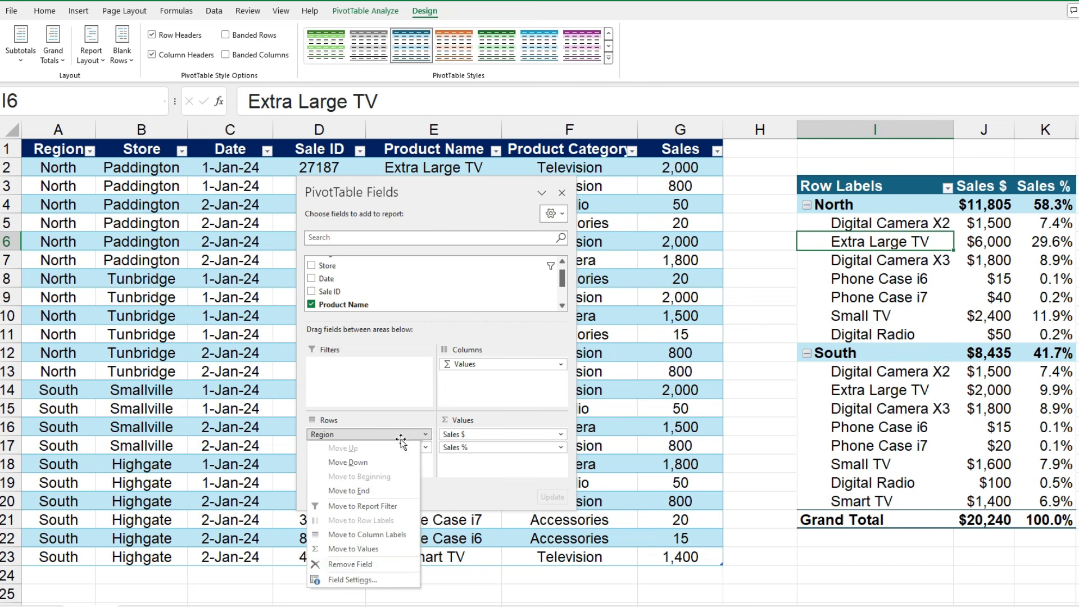
pyautogui.click(375, 565)
pyautogui.click(396, 434)
pyautogui.click(360, 565)
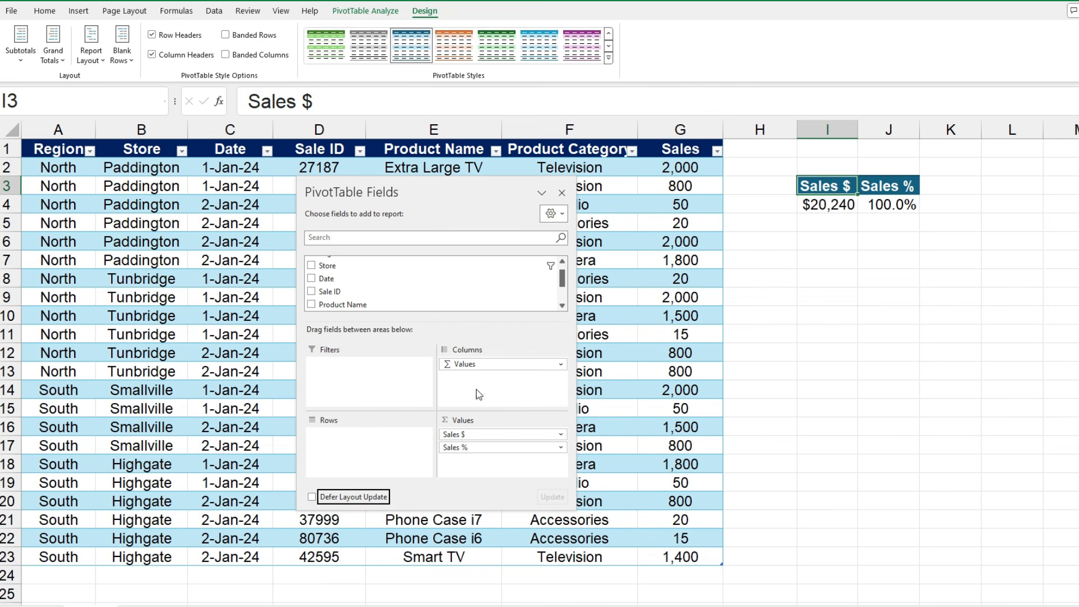
pyautogui.click(558, 367)
pyautogui.click(506, 486)
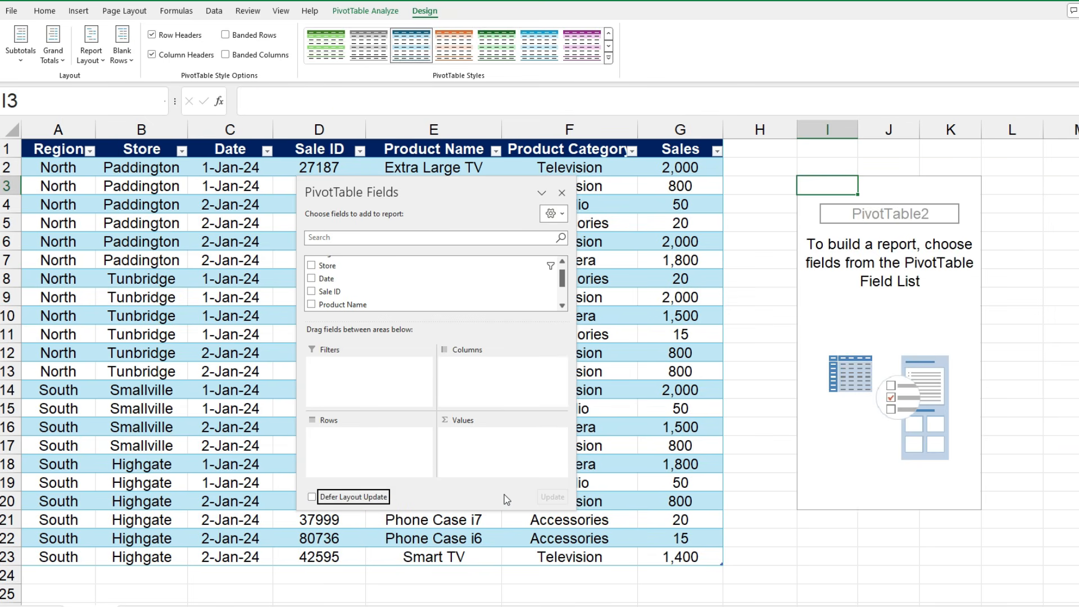
# Rebuild the PivotTable with Sales as the summed values and Store and Product Name as the row fields.
pyautogui.scroll(-3, 404, 278)
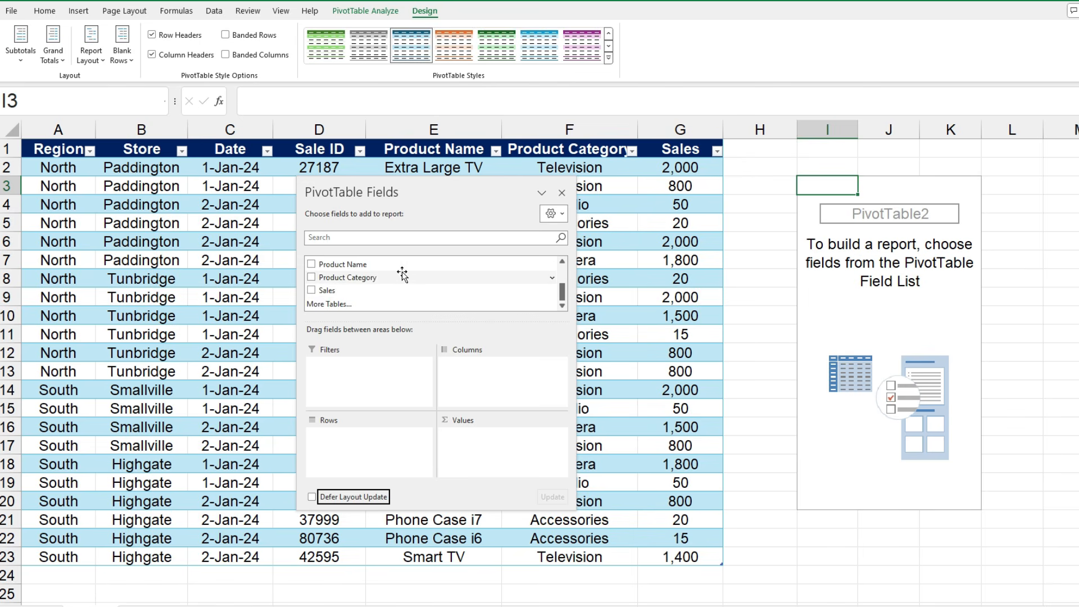
pyautogui.click(311, 290)
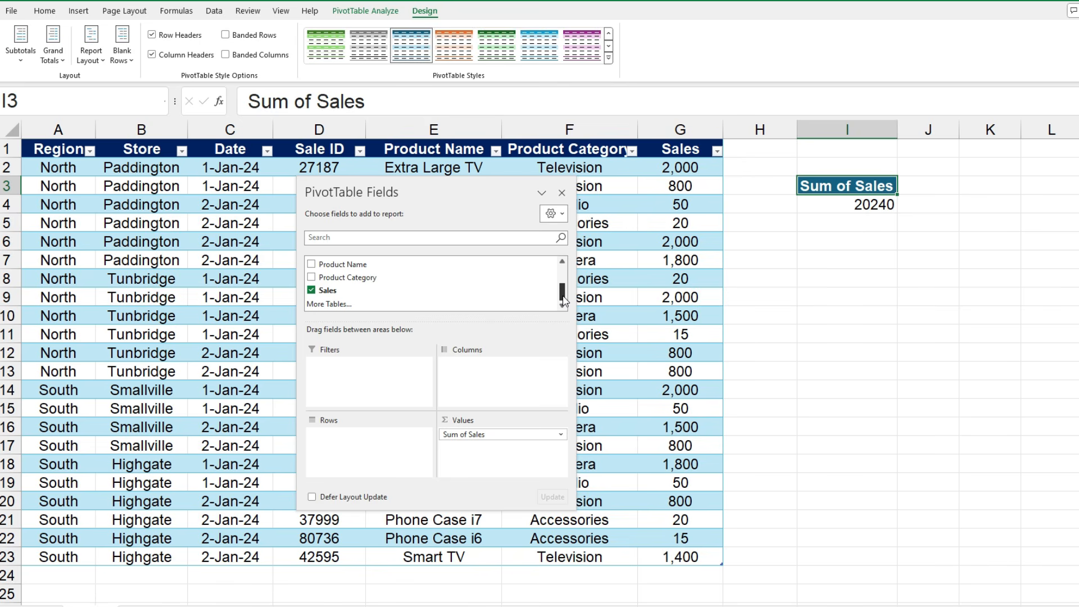
pyautogui.scroll(4, 564, 301)
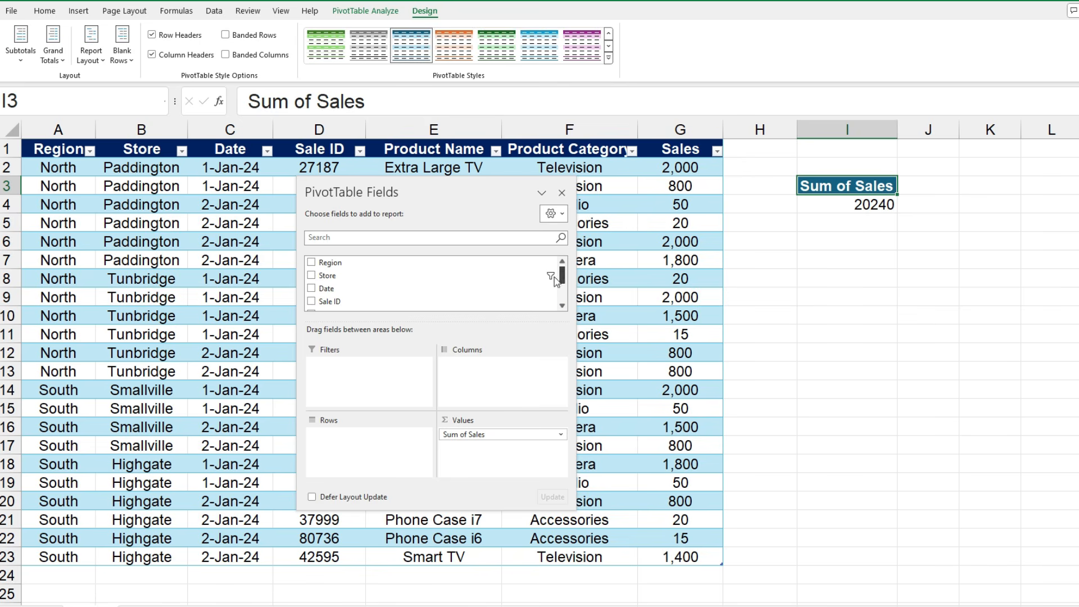
pyautogui.click(312, 276)
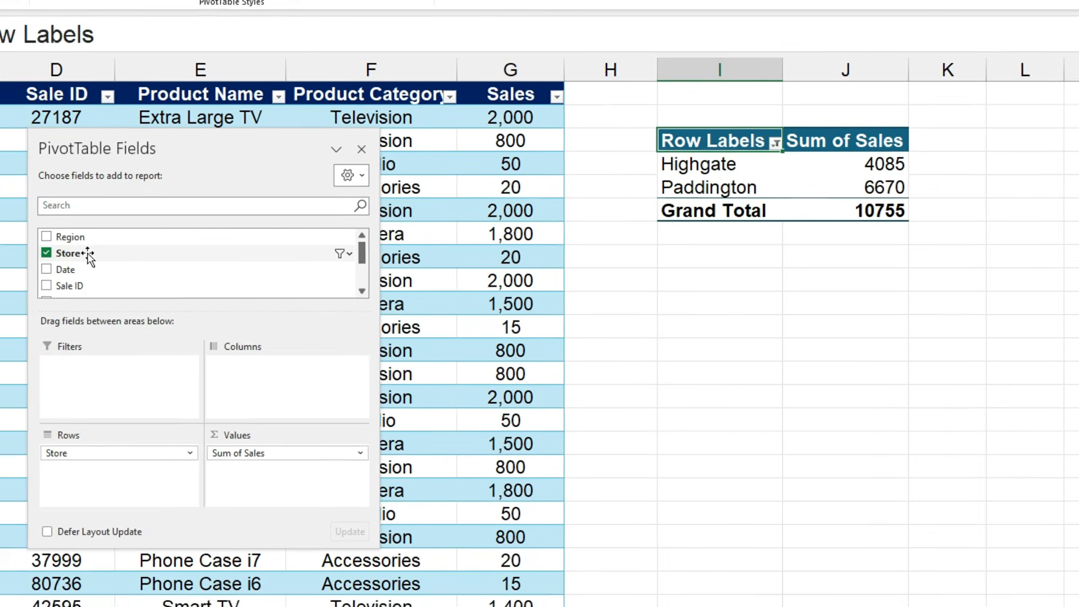
pyautogui.scroll(-1, 352, 281)
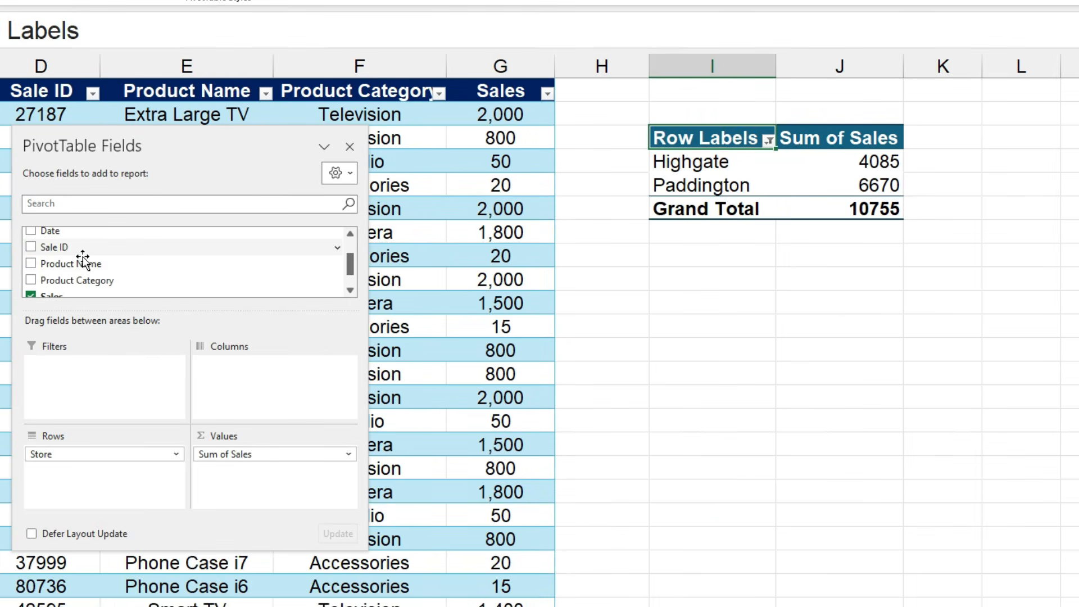
pyautogui.click(31, 264)
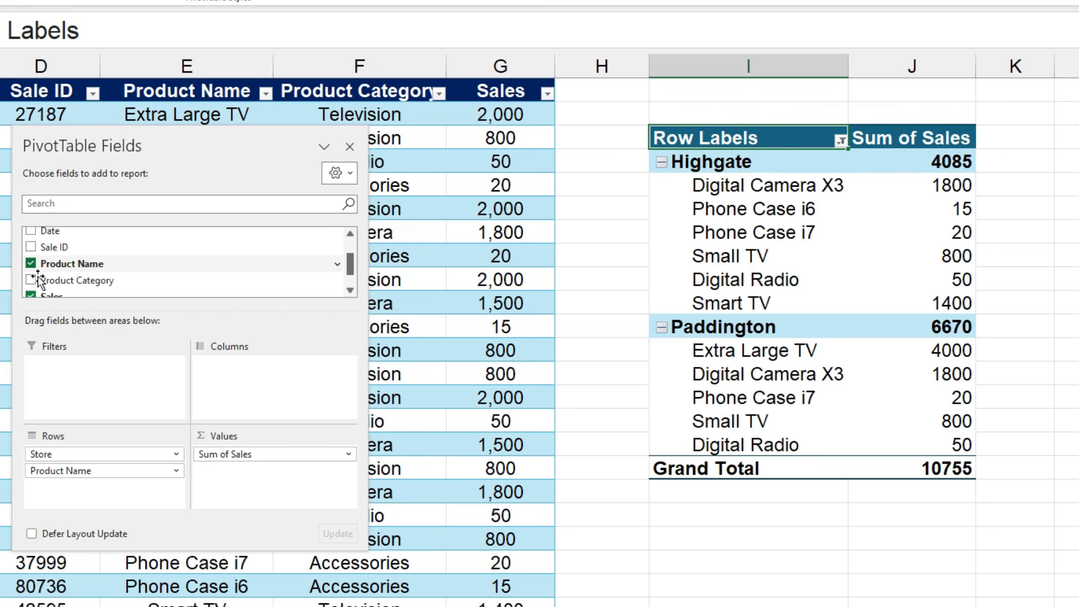
# Move Product Name from the PivotTable's rows to its columns and look across the resulting layout.
pyautogui.moveTo(96, 471); pyautogui.dragTo(281, 378)
pyautogui.hscroll(3, 725, 349)
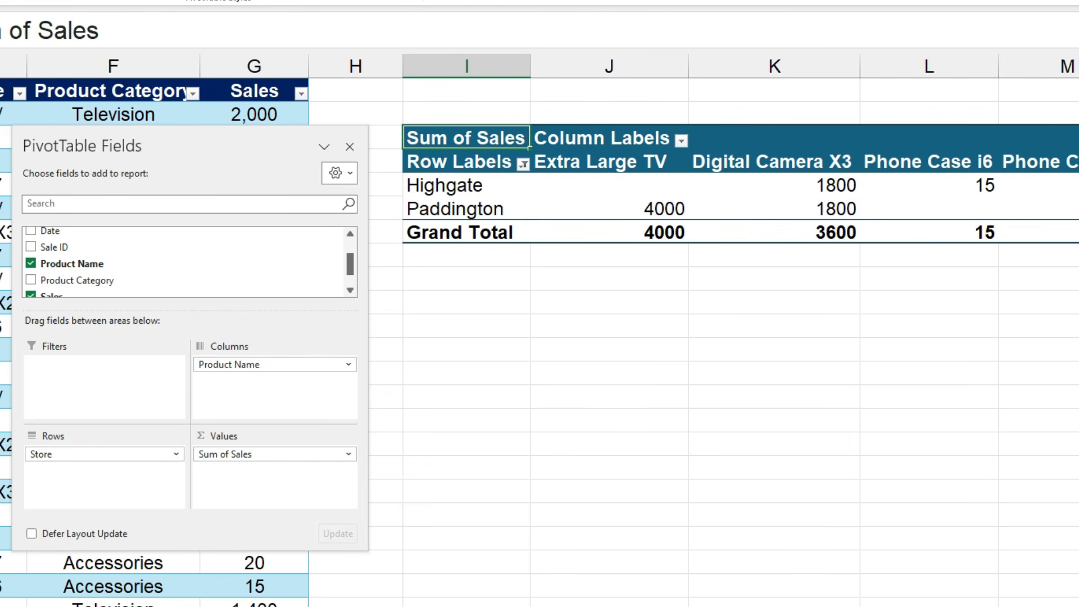
pyautogui.hscroll(1, 725, 349)
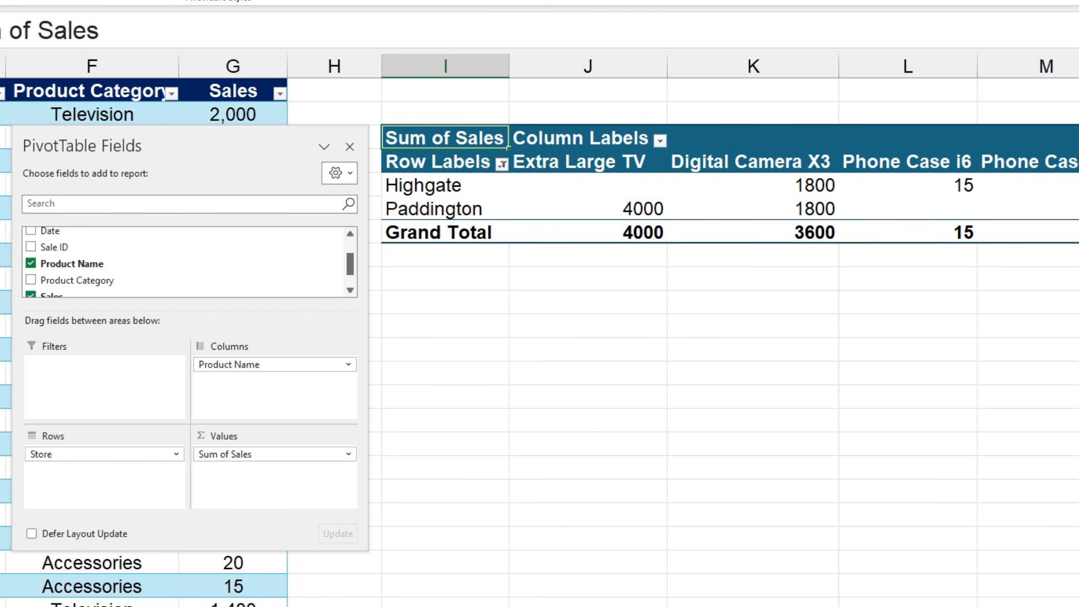
pyautogui.hscroll(2, 725, 348)
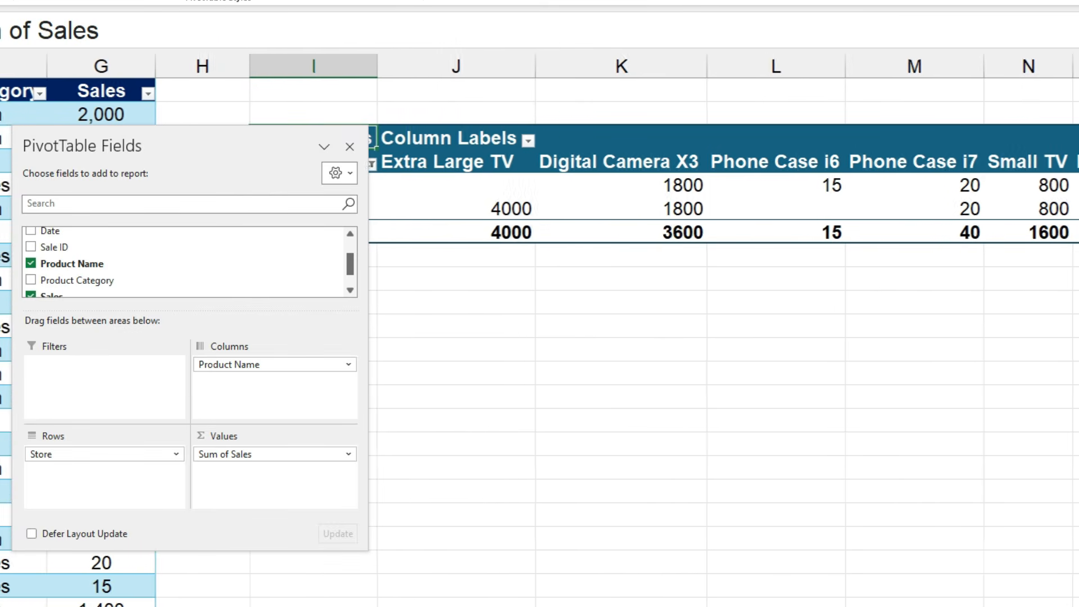
pyautogui.hscroll(3, 720, 337)
pyautogui.hscroll(3, 540, 337)
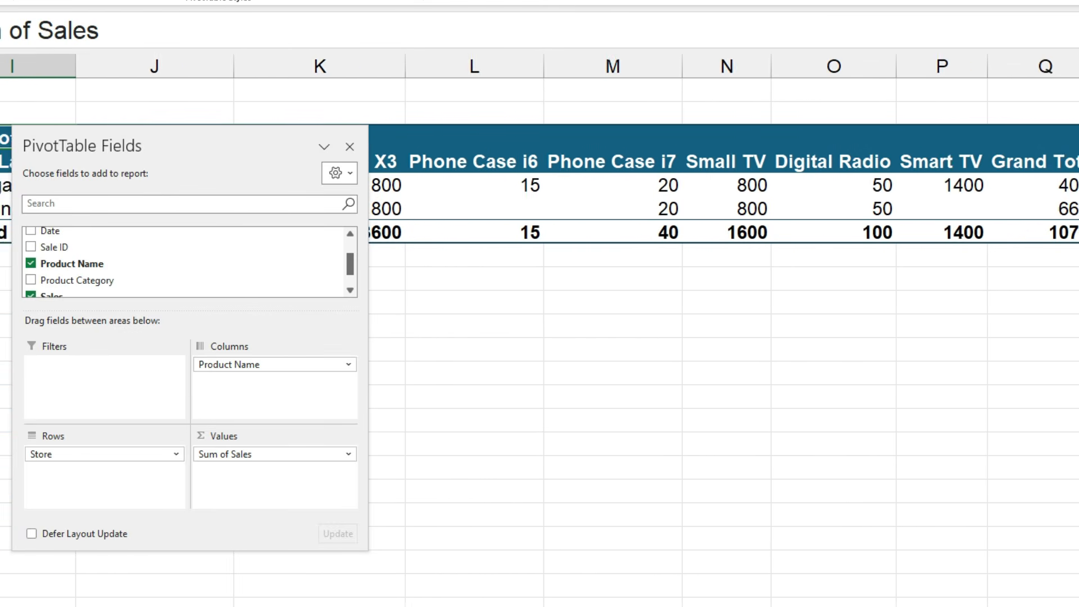
pyautogui.hscroll(-9, 539, 337)
pyautogui.hscroll(-1, 540, 330)
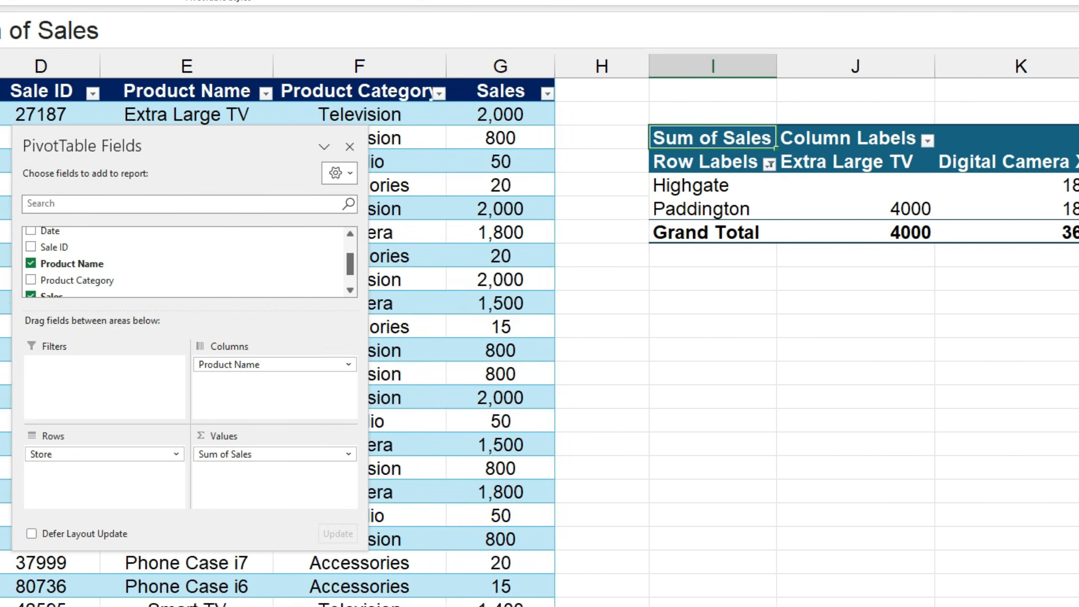
# Arrange the PivotTable with Product Name as the row field and Store as the column field.
pyautogui.moveTo(145, 453); pyautogui.dragTo(112, 459)
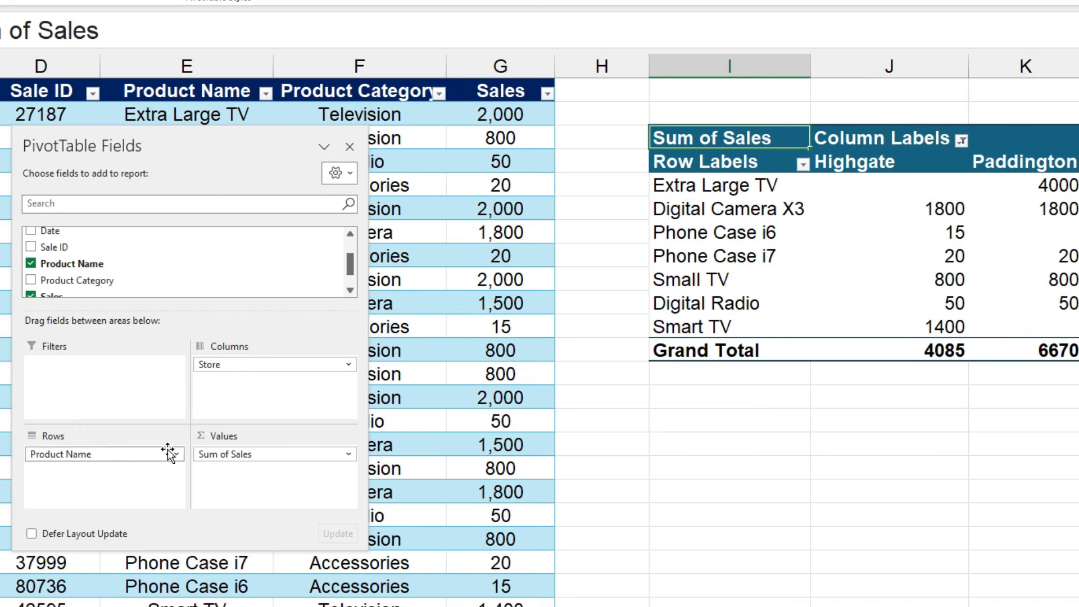
pyautogui.click(788, 411)
pyautogui.hscroll(3, 725, 586)
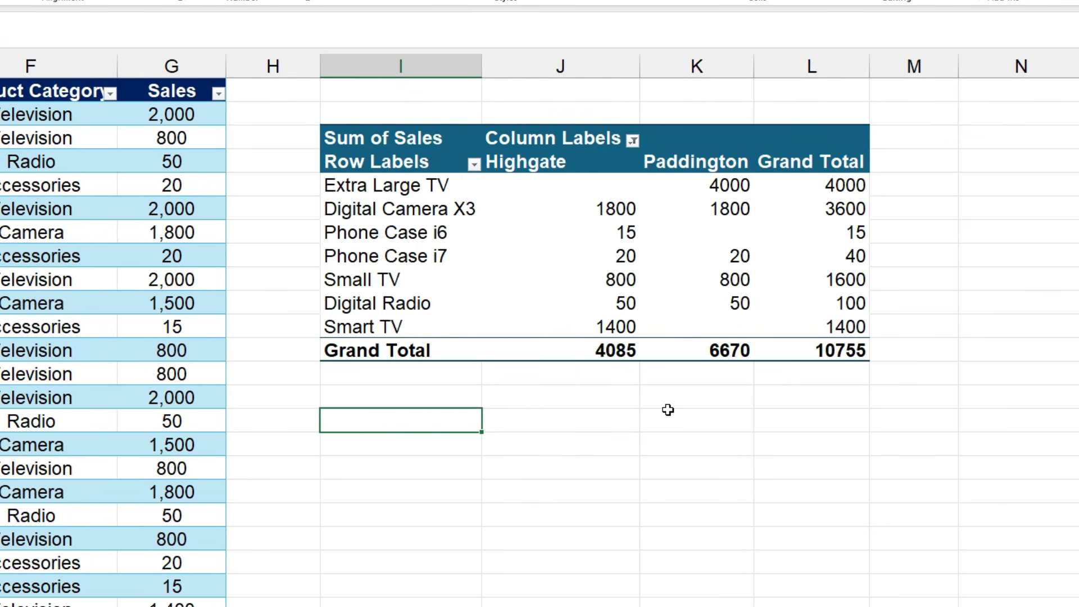
# Set the PivotTable's Store filter to show all stores, including Smallville and Tunbridge.
pyautogui.click(633, 141)
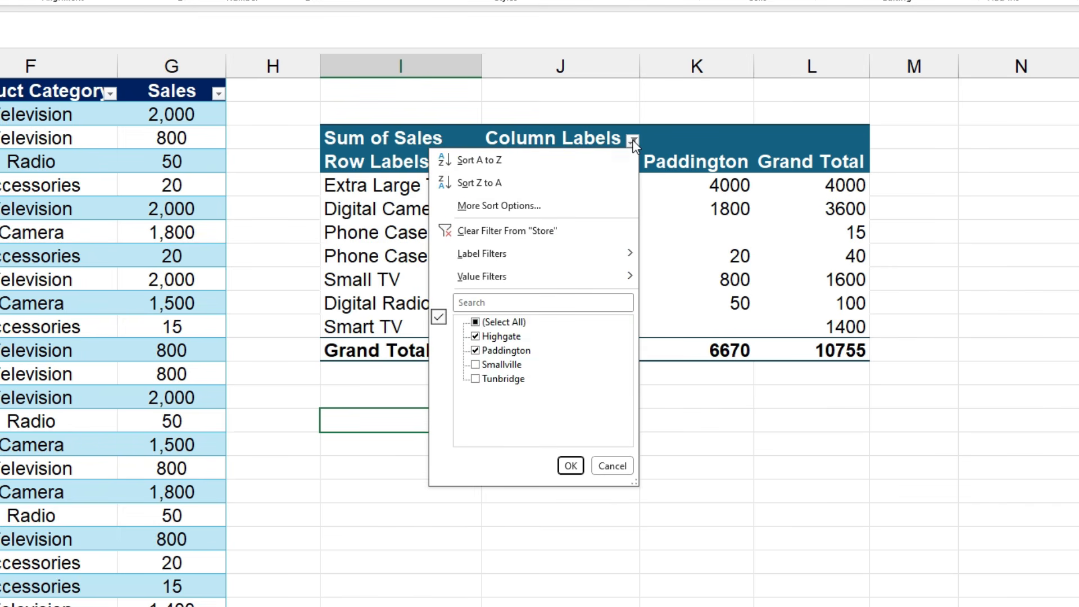
pyautogui.click(476, 323)
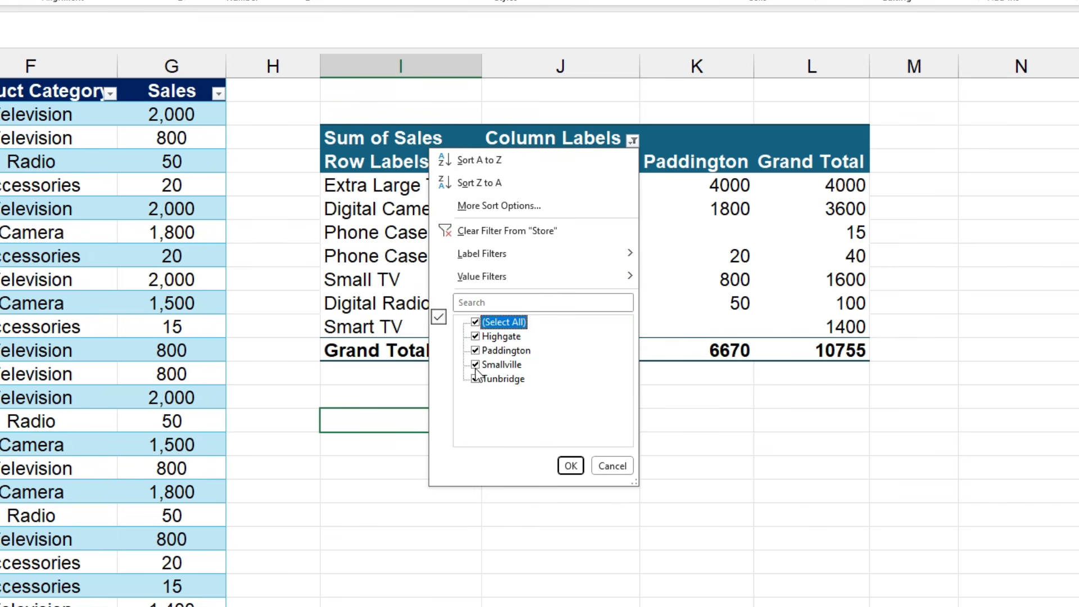
pyautogui.click(571, 465)
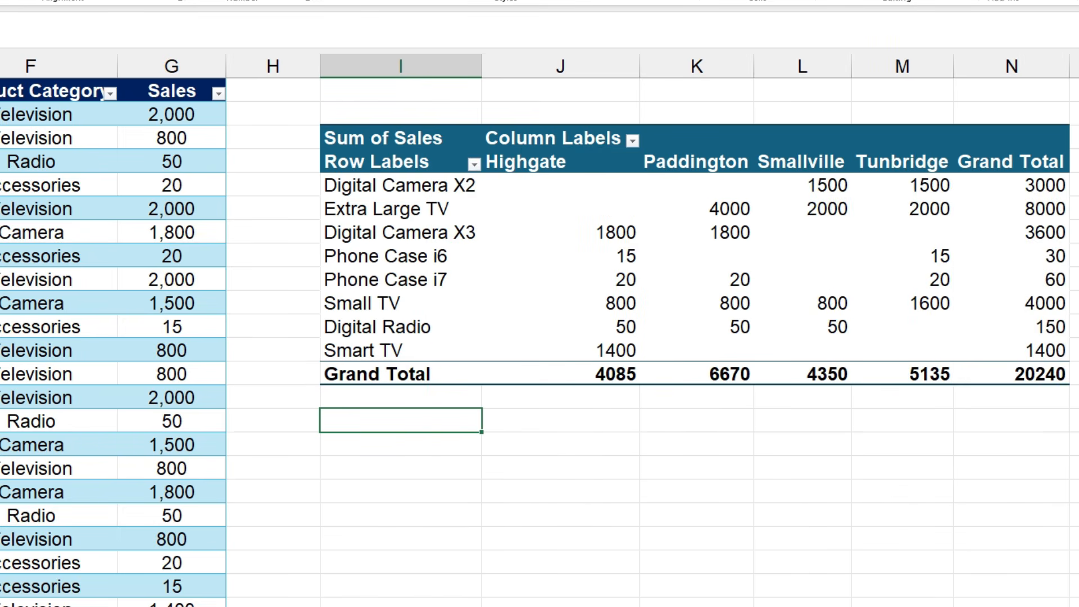
pyautogui.hscroll(3, 540, 337)
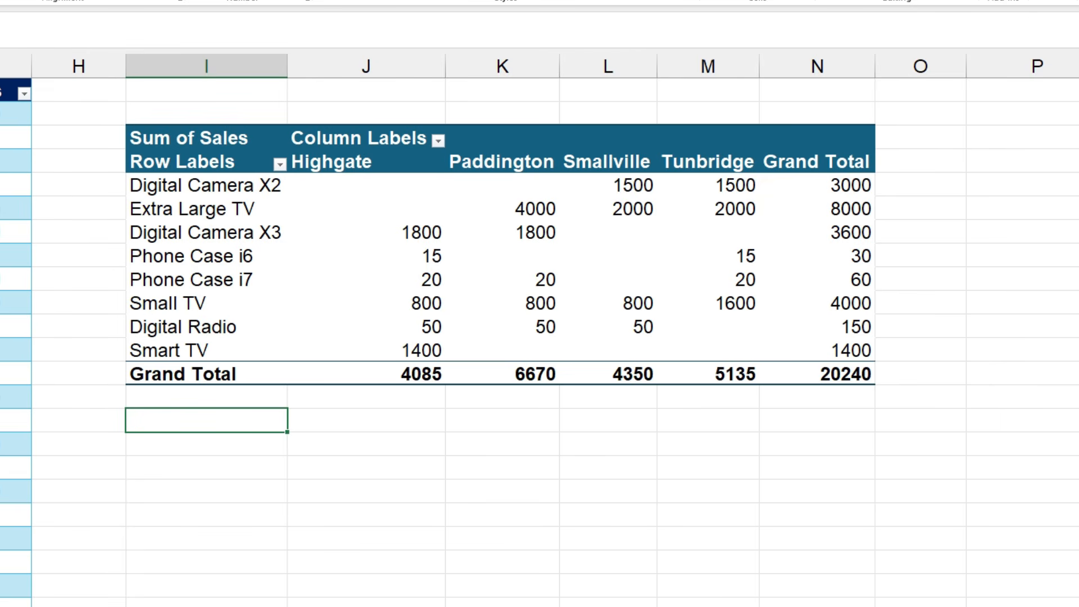
# Move the PivotTable Fields pane so that it does not cover the PivotTable.
pyautogui.click(609, 277)
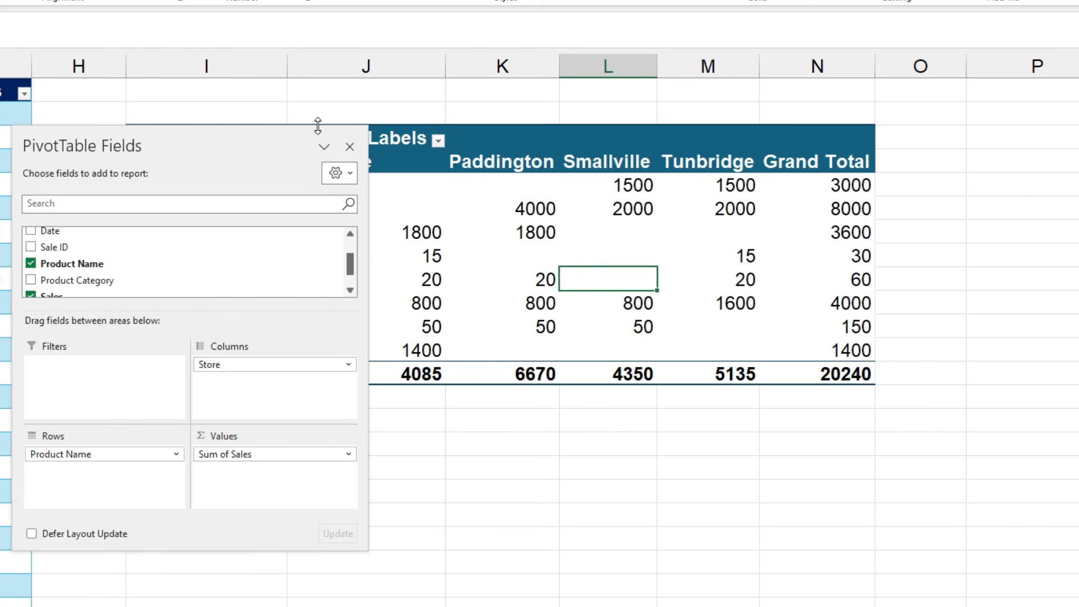
pyautogui.moveTo(236, 150); pyautogui.dragTo(3, 169)
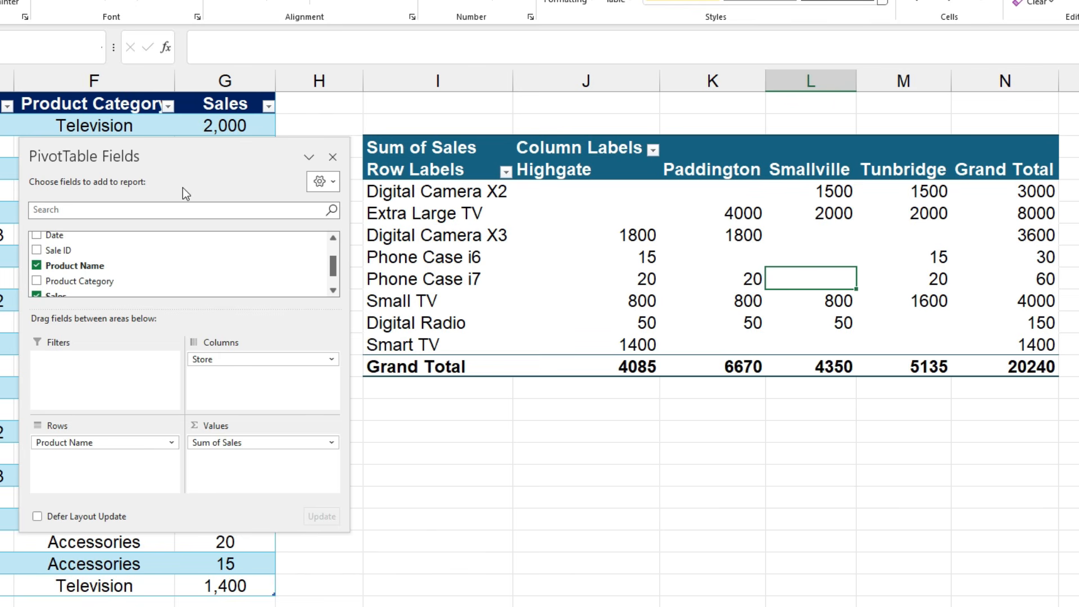
pyautogui.moveTo(185, 147); pyautogui.dragTo(187, 50)
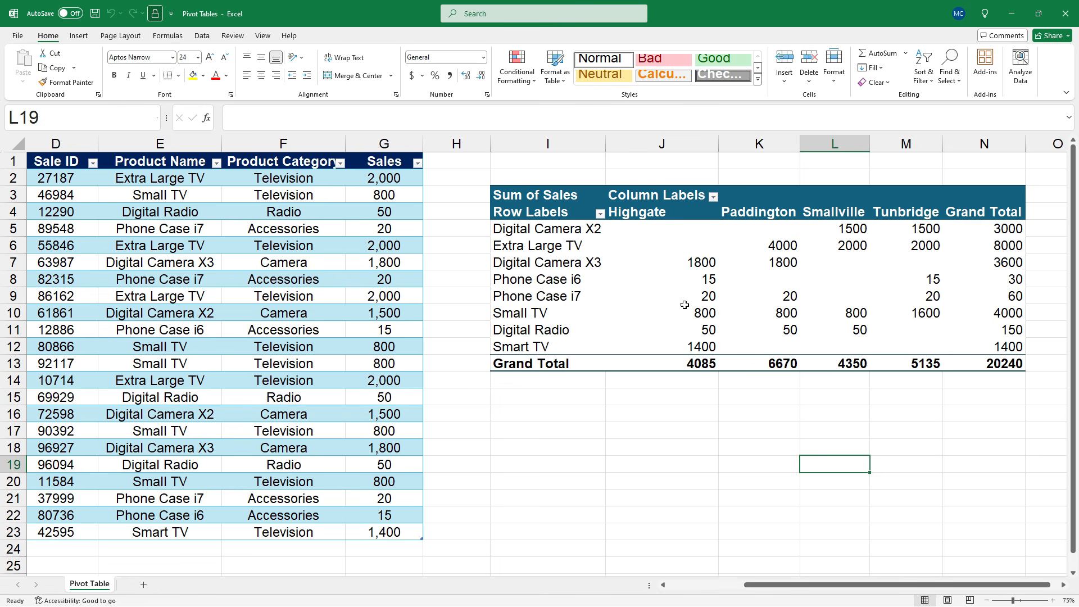
# Remove the Store field from the PivotTable's columns.
pyautogui.click(689, 283)
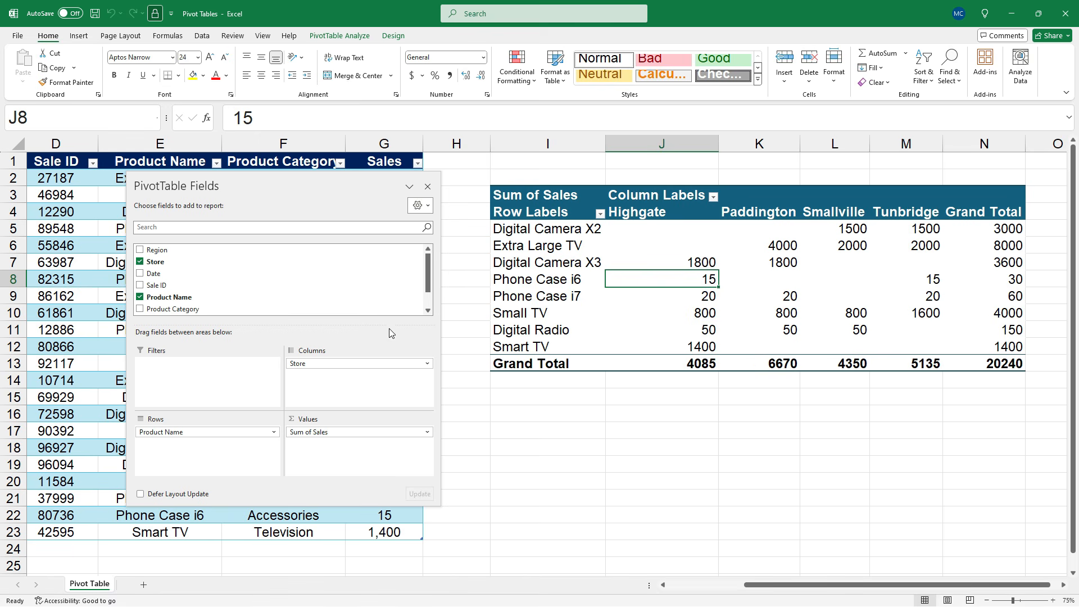
pyautogui.click(424, 365)
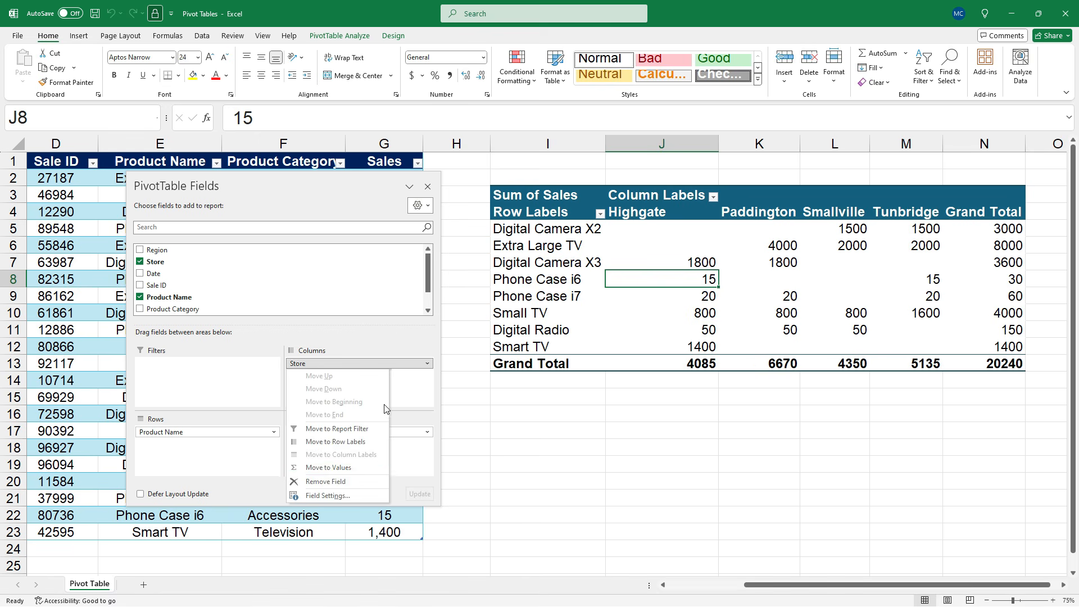
pyautogui.click(326, 482)
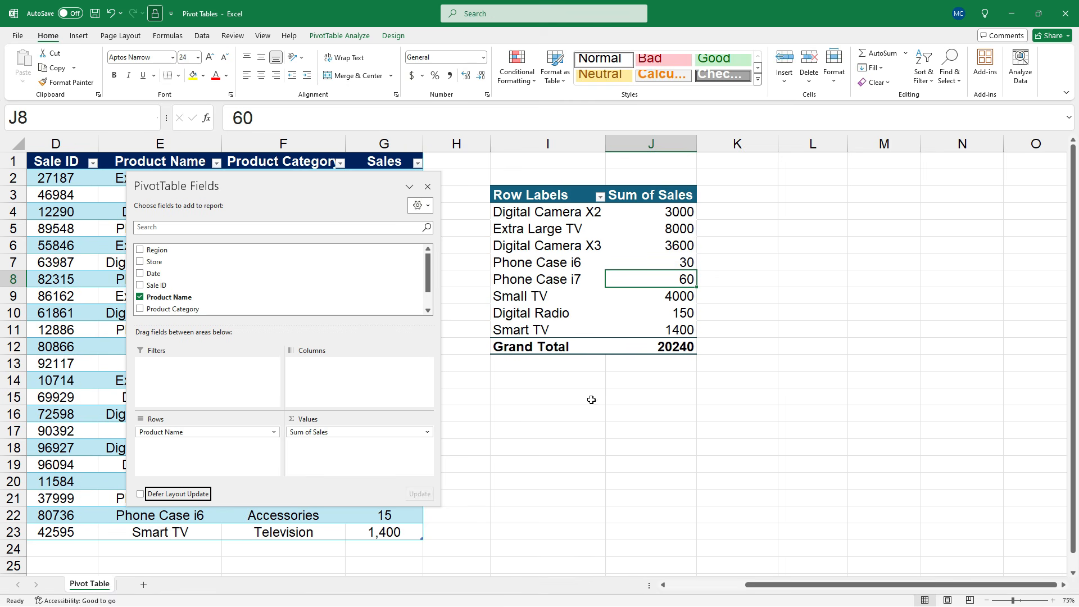
pyautogui.click(619, 386)
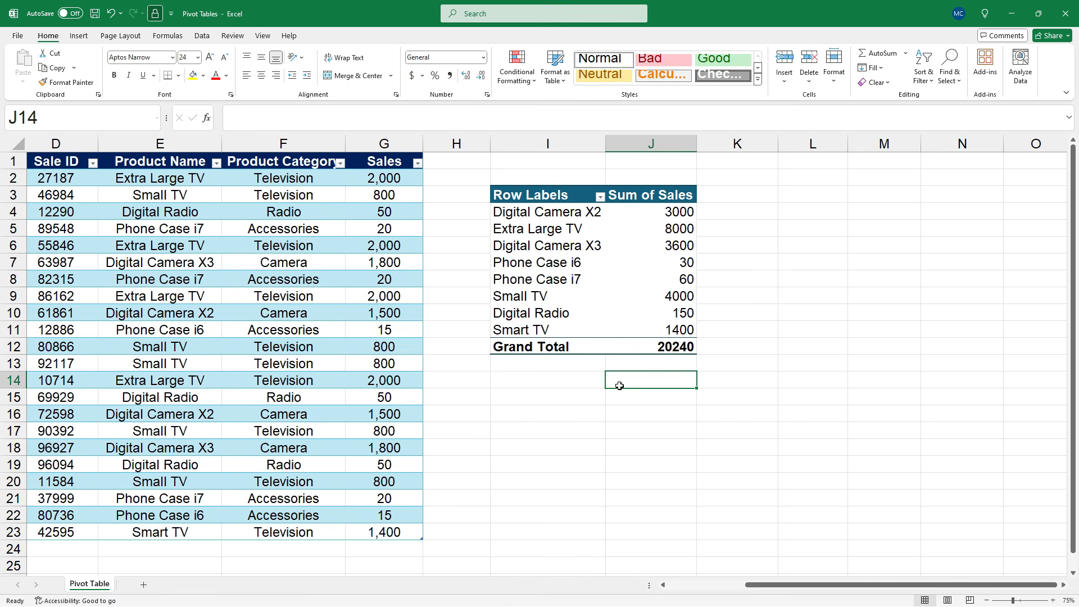
# Insert a Clustered Column PivotChart, place it directly beside the PivotTable and enlarge it to span columns K to O.
pyautogui.click(580, 264)
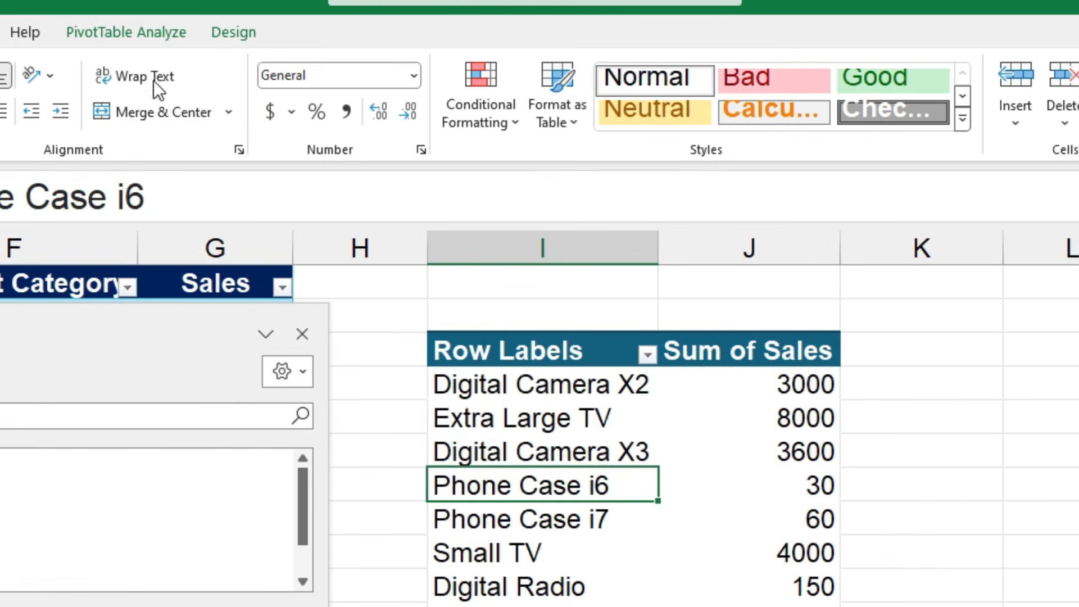
pyautogui.click(140, 37)
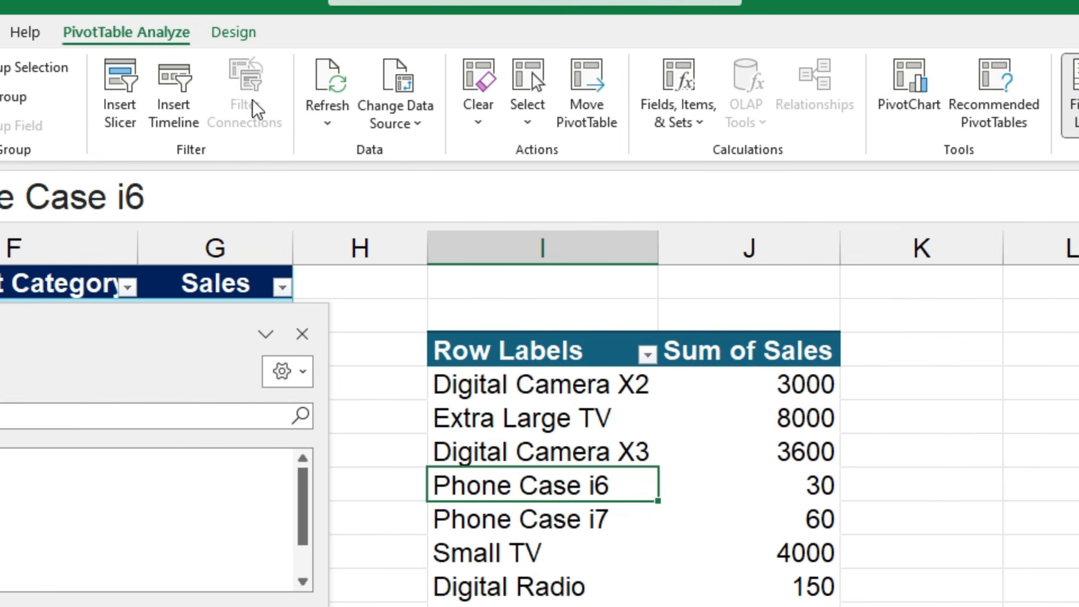
pyautogui.click(916, 106)
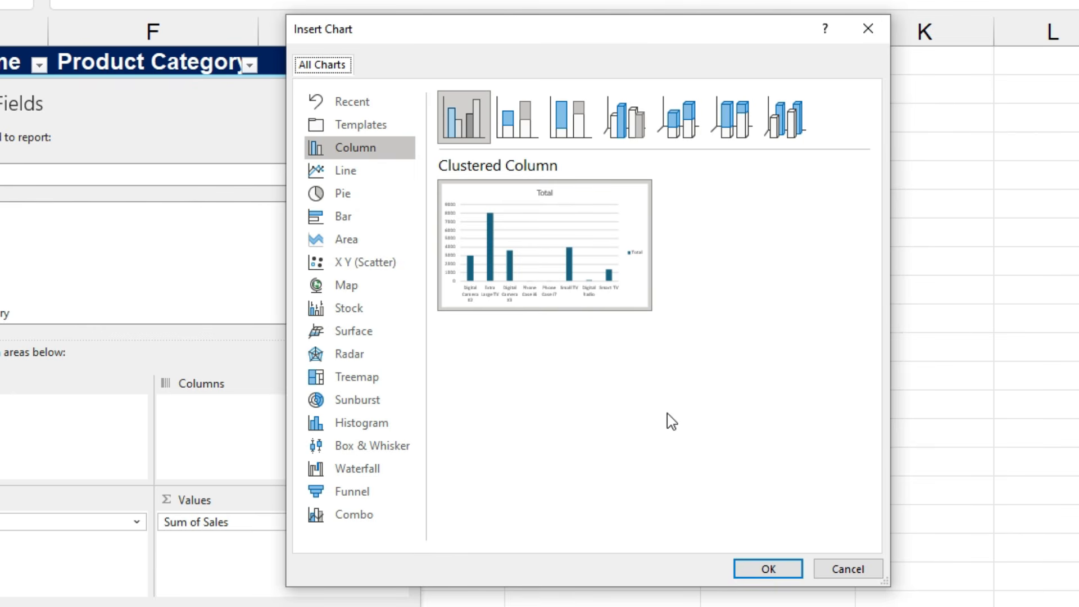
pyautogui.click(768, 569)
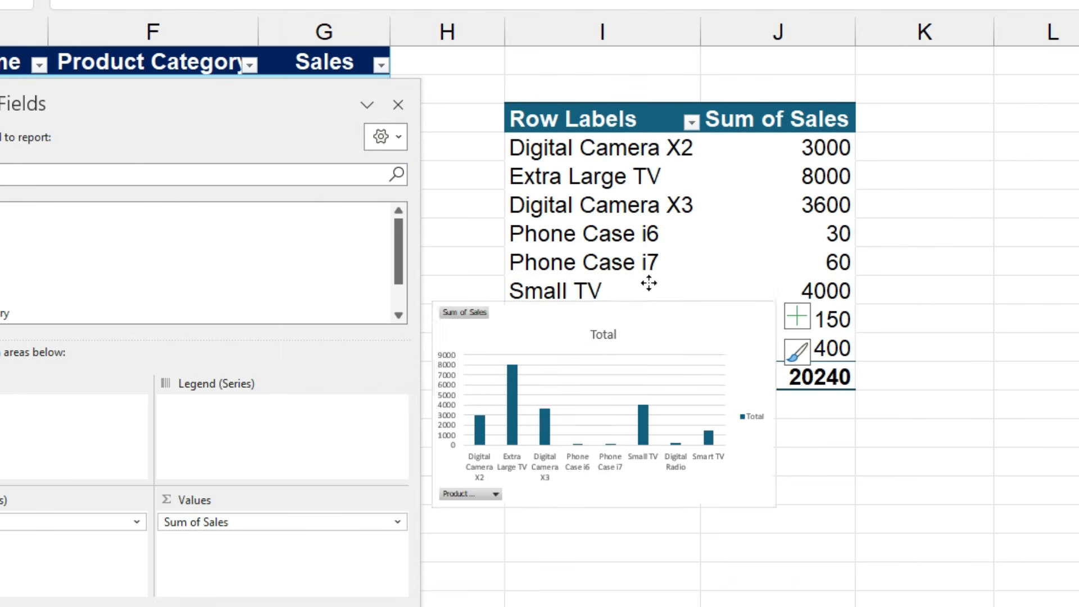
pyautogui.moveTo(648, 283); pyautogui.dragTo(987, 114)
pyautogui.moveTo(870, 259); pyautogui.dragTo(1044, 485)
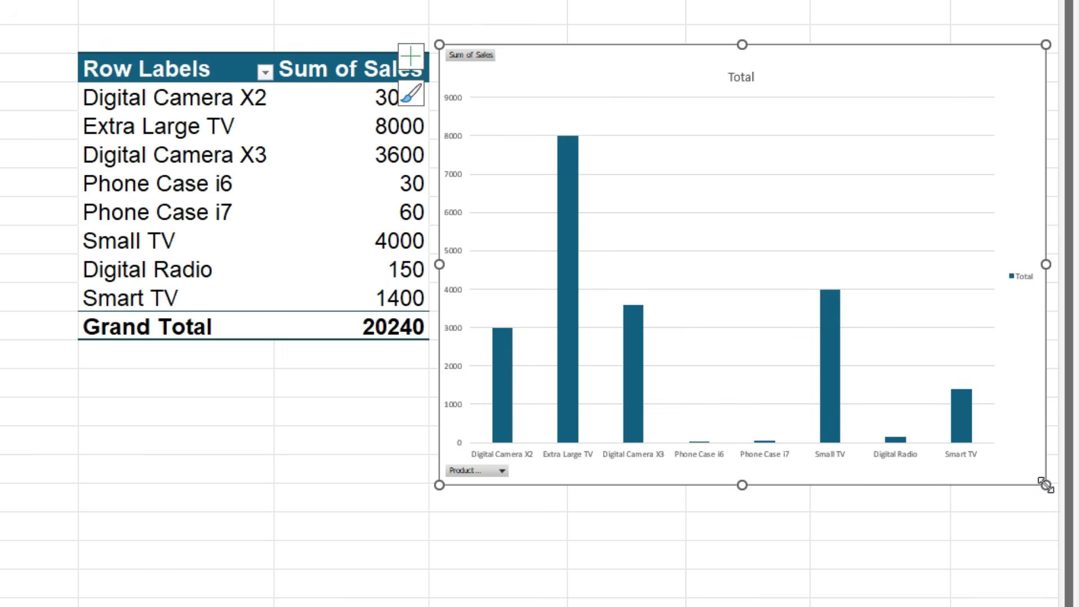
pyautogui.click(563, 555)
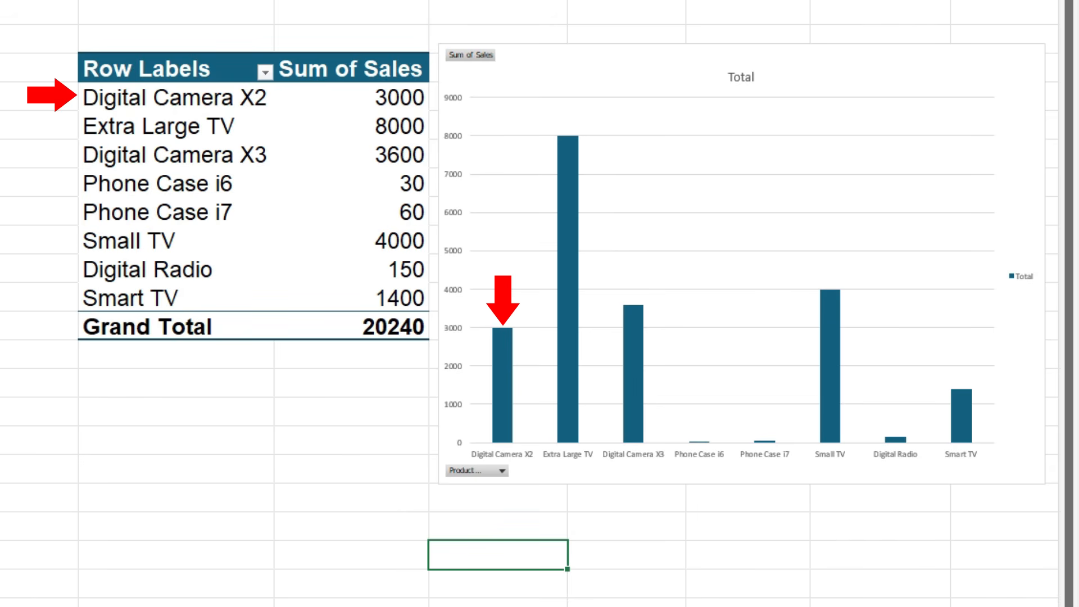
pyautogui.click(712, 527)
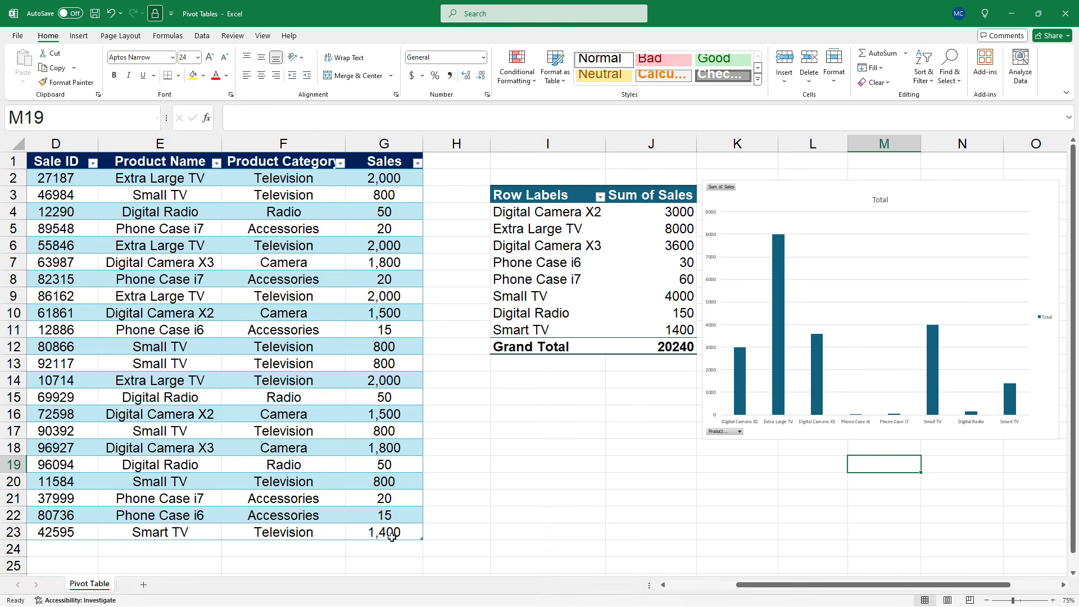
# Delete row 23, the Smart TV sale, from the source table.
pyautogui.click(21, 533)
pyautogui.rightClick(26, 529)
pyautogui.click(50, 444)
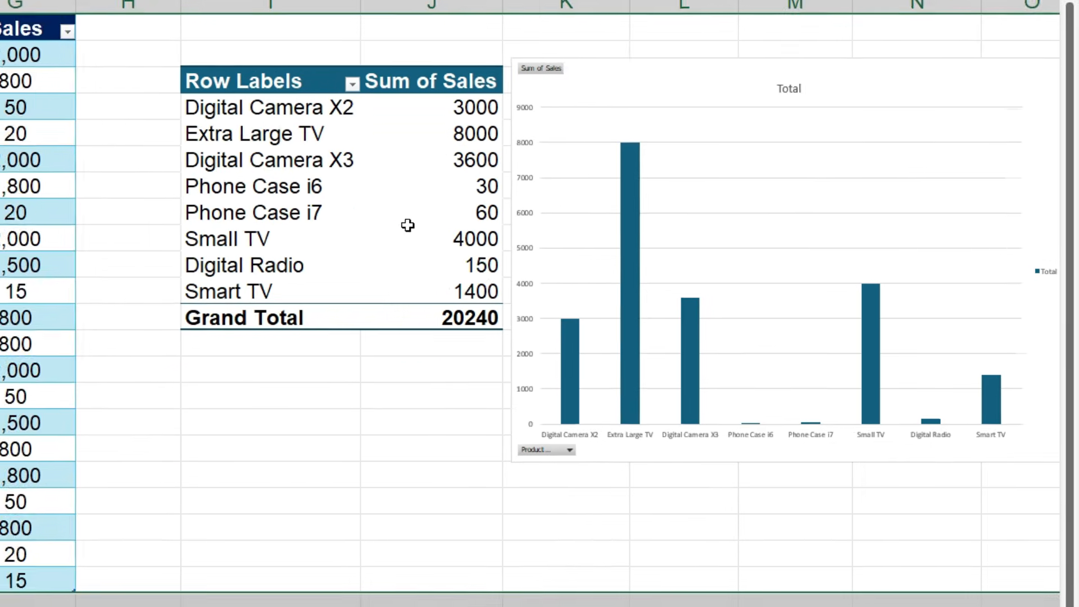
# Refresh the PivotTable and its chart with the changed source data.
pyautogui.click(358, 195)
pyautogui.rightClick(333, 194)
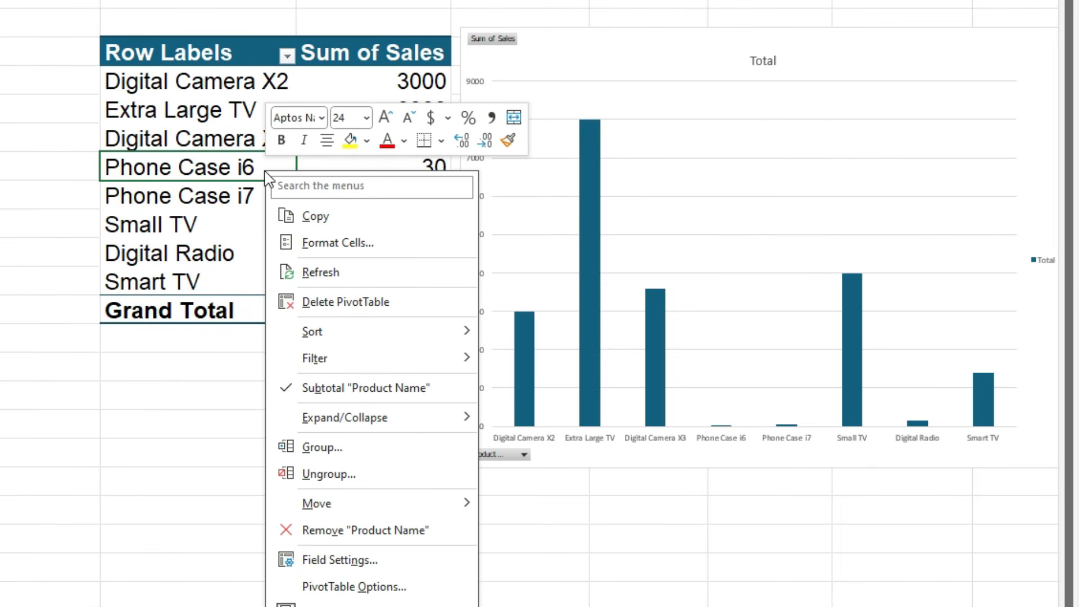
pyautogui.click(367, 274)
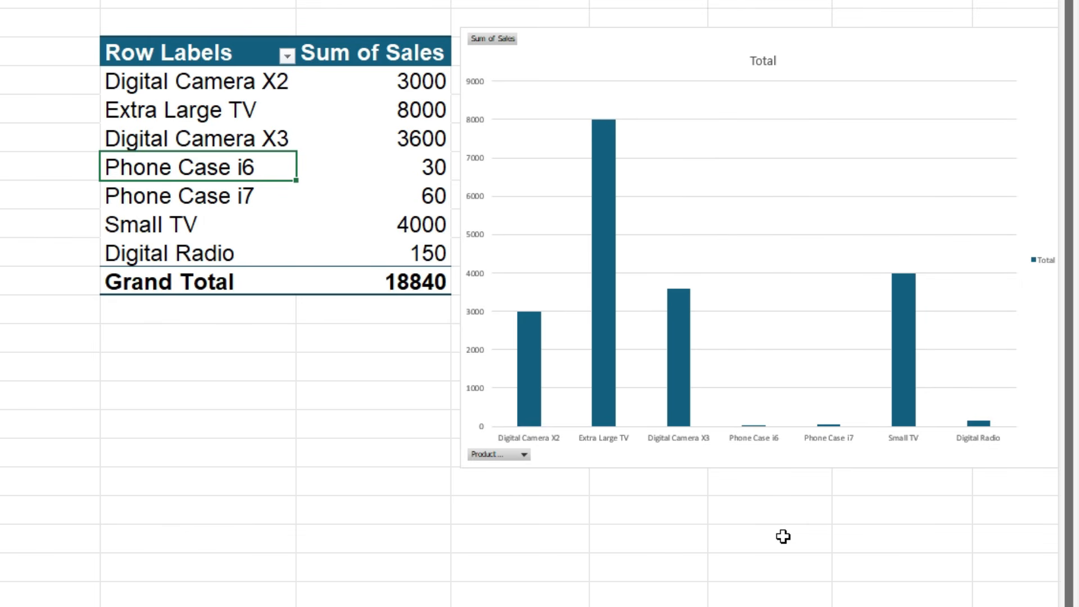
pyautogui.click(139, 577)
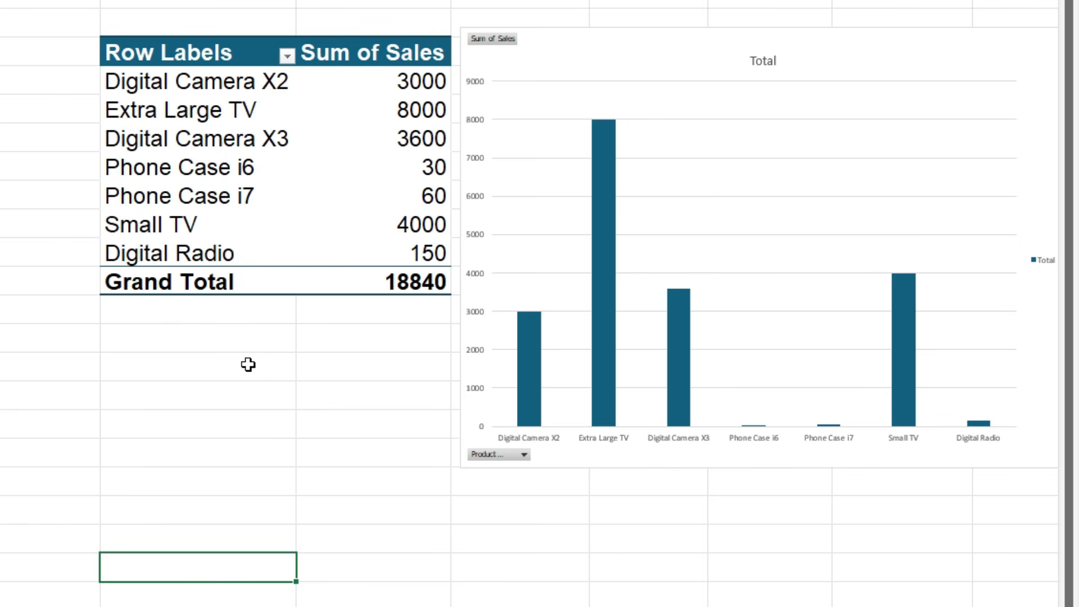
# Insert Region and Store slicers for the PivotChart.
pyautogui.click(591, 59)
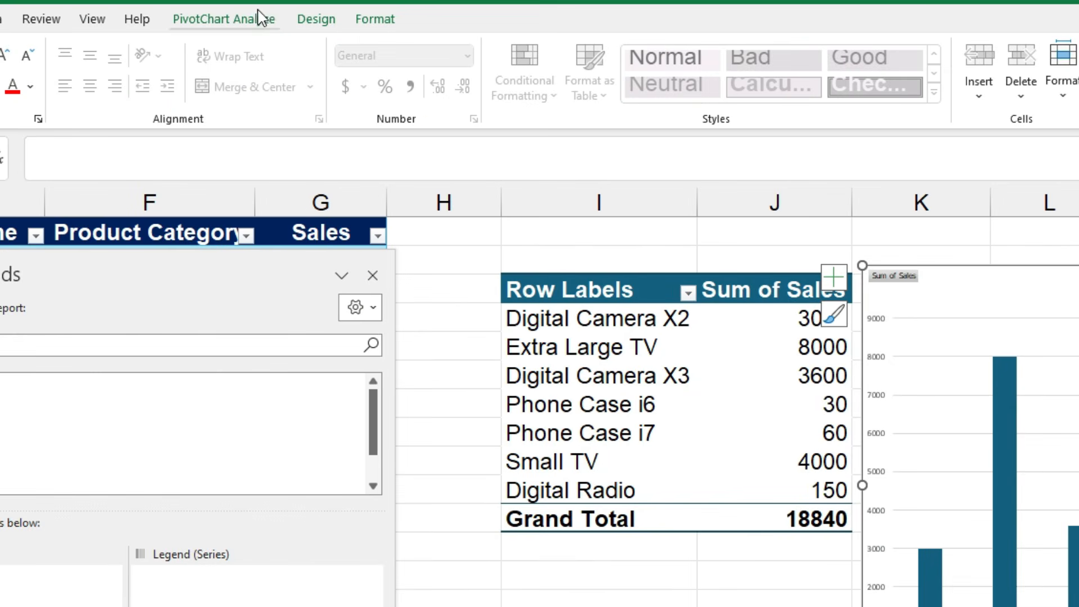
pyautogui.click(258, 17)
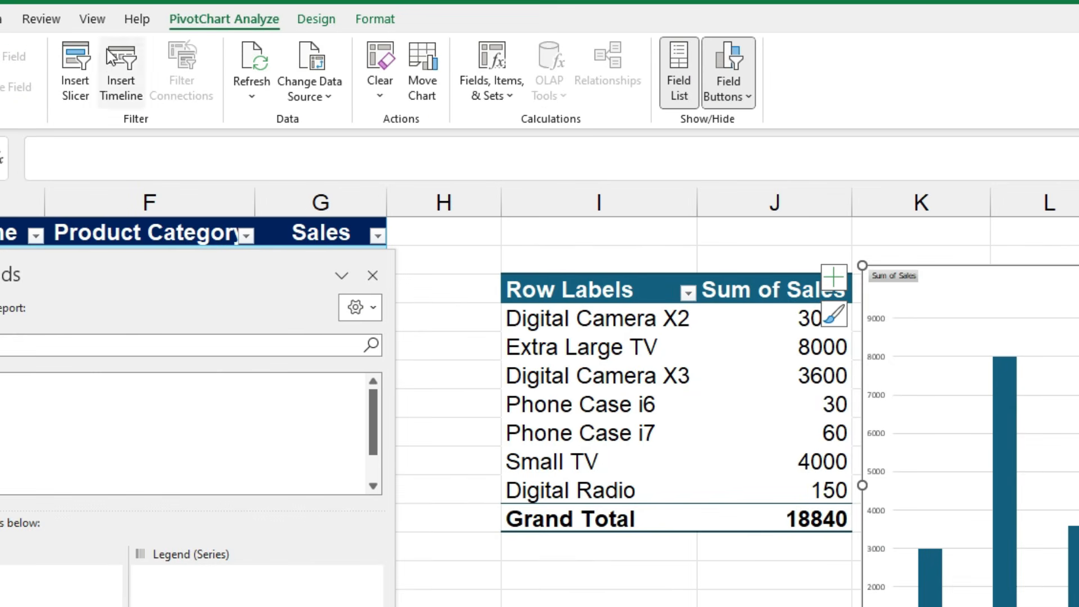
pyautogui.click(76, 90)
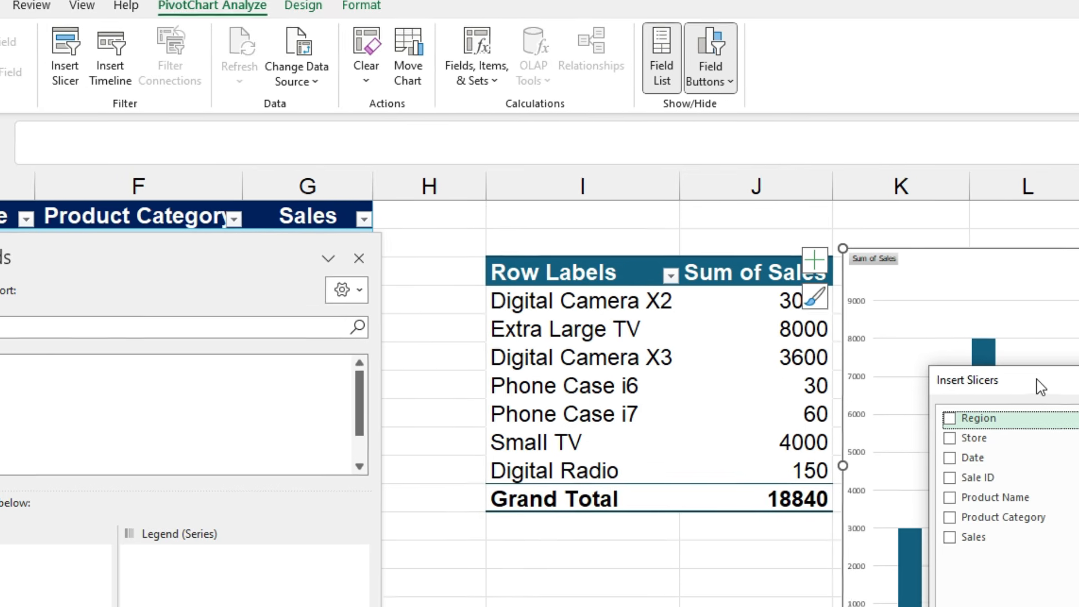
pyautogui.moveTo(1024, 401); pyautogui.dragTo(738, 515)
pyautogui.moveTo(466, 211); pyautogui.dragTo(367, 246)
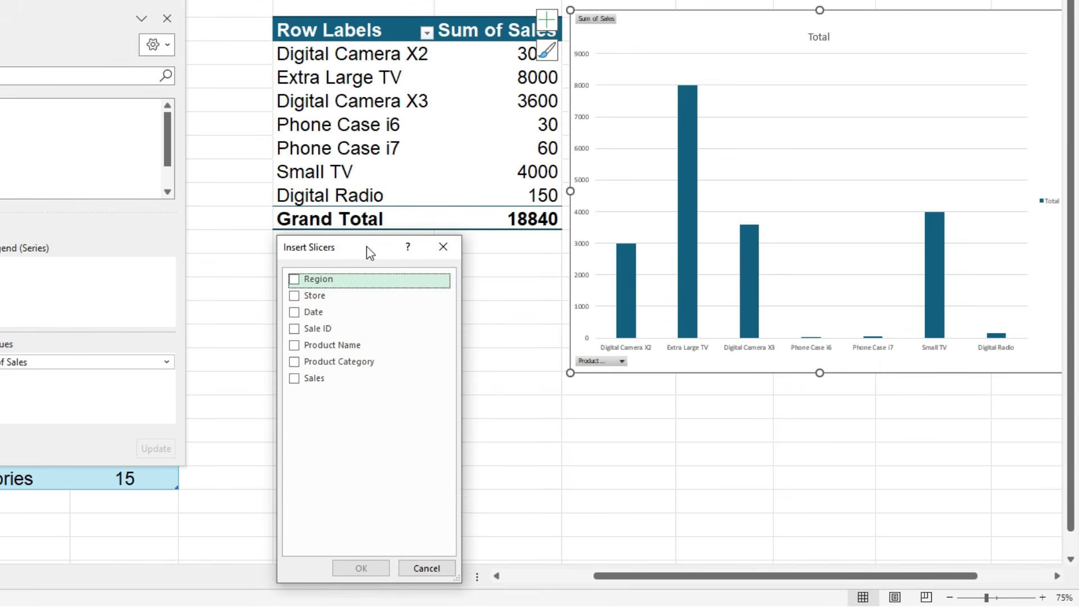
pyautogui.click(295, 281)
pyautogui.click(294, 295)
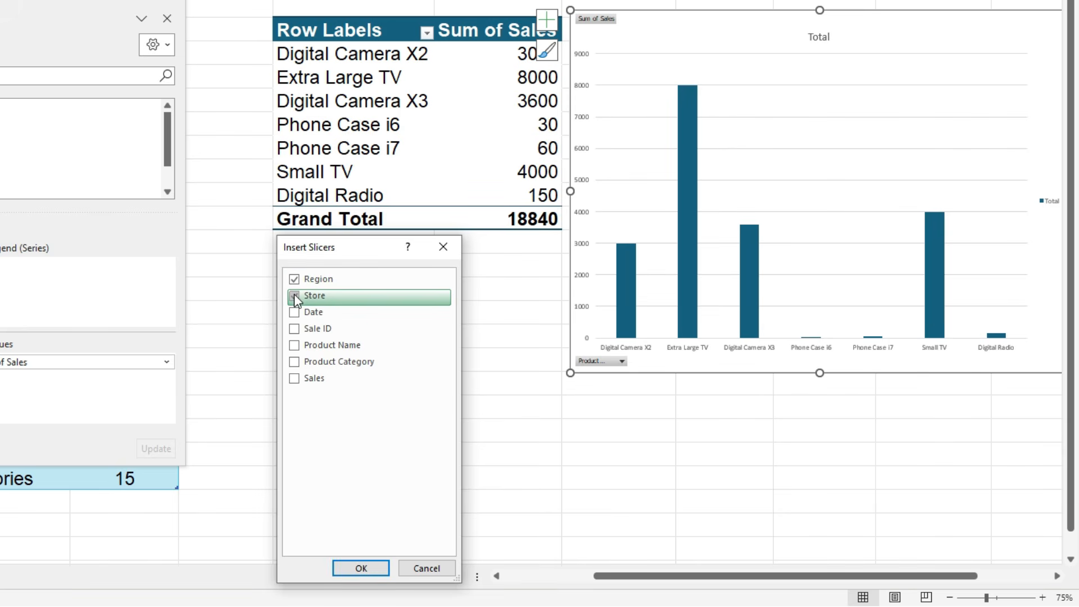
pyautogui.click(361, 569)
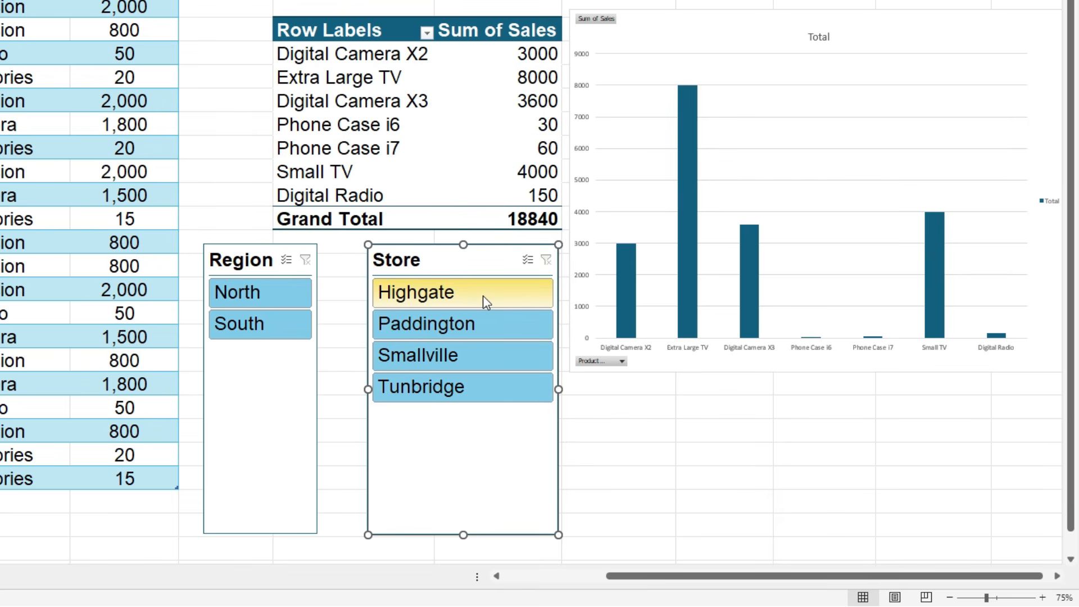
# Filter the PivotChart by the Highgate store, switch to a multi-selection of Paddington, Smallville and Tunbridge, and clear the Store filter.
pyautogui.click(483, 298)
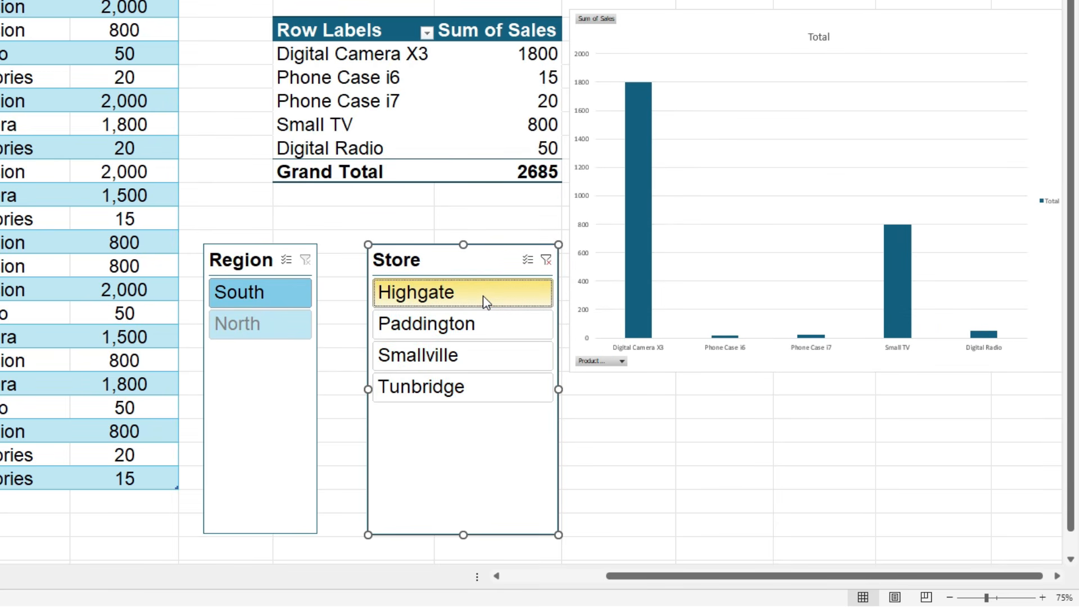
pyautogui.click(489, 332)
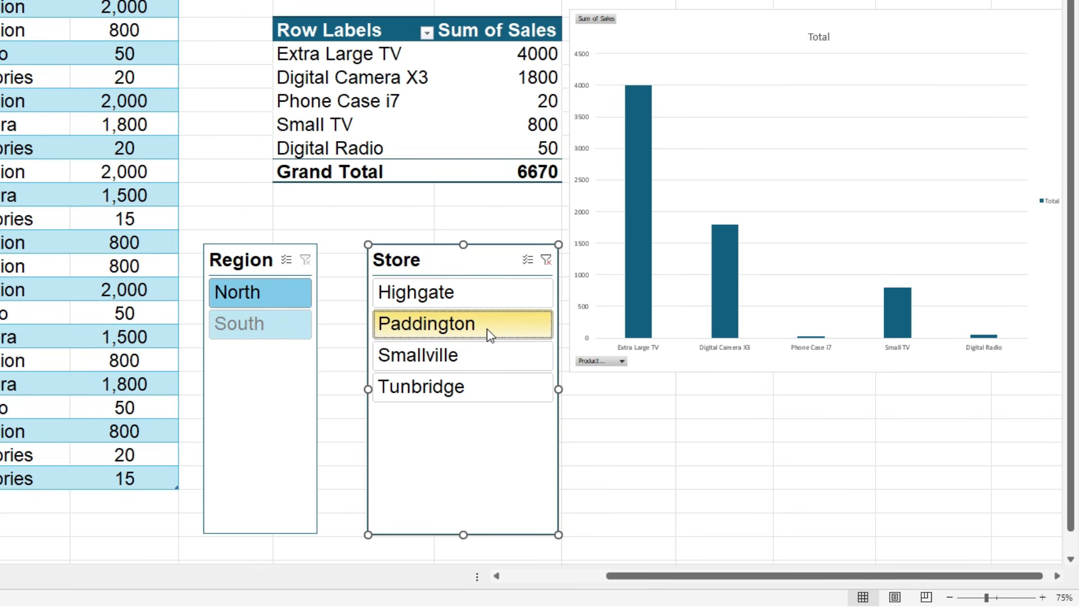
pyautogui.click(528, 261)
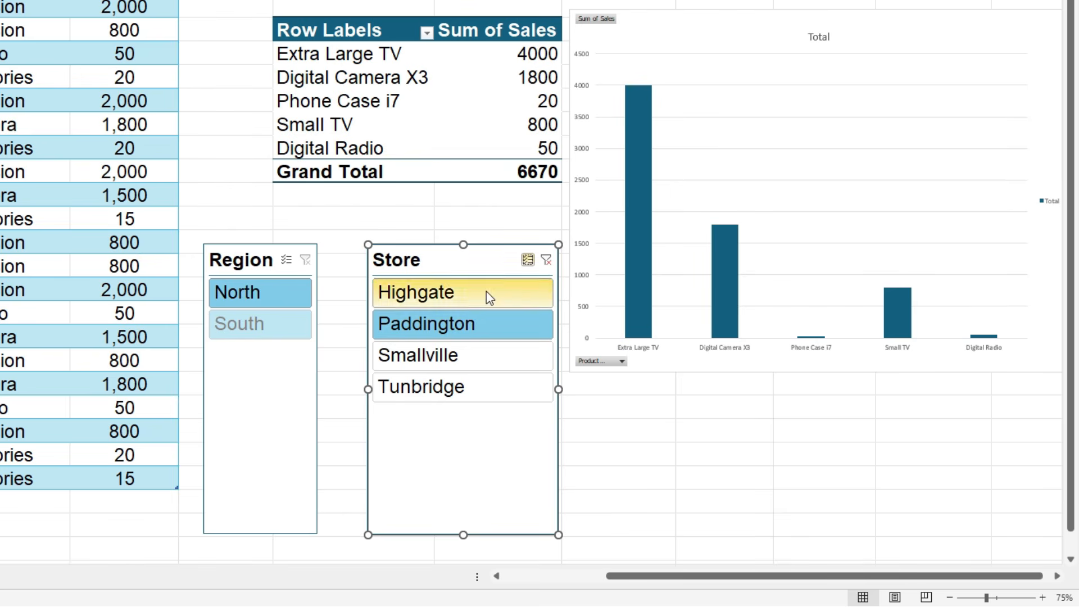
pyautogui.click(474, 356)
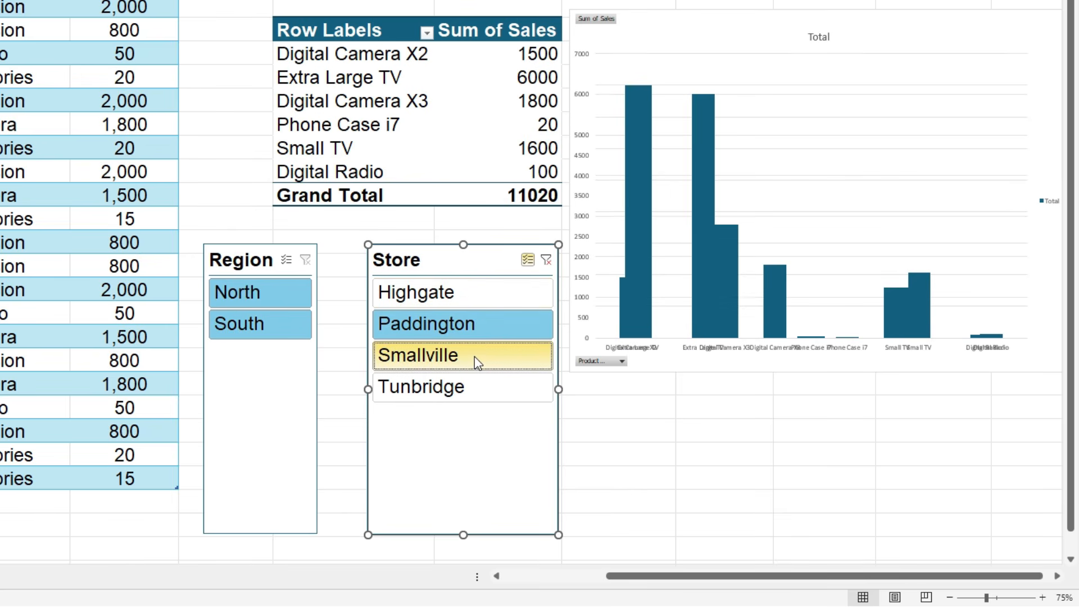
pyautogui.click(477, 387)
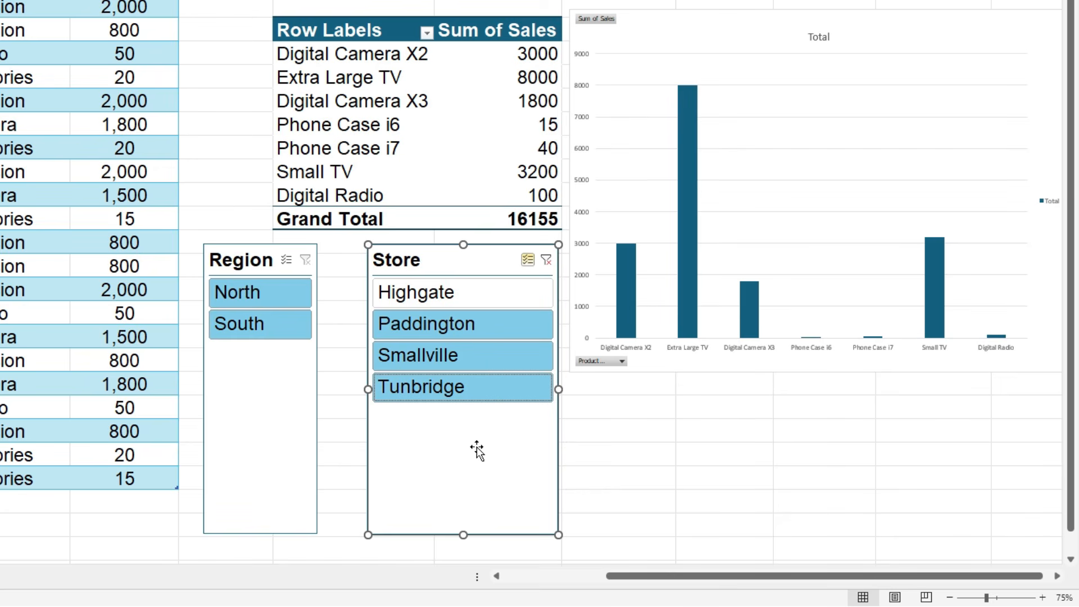
pyautogui.click(547, 260)
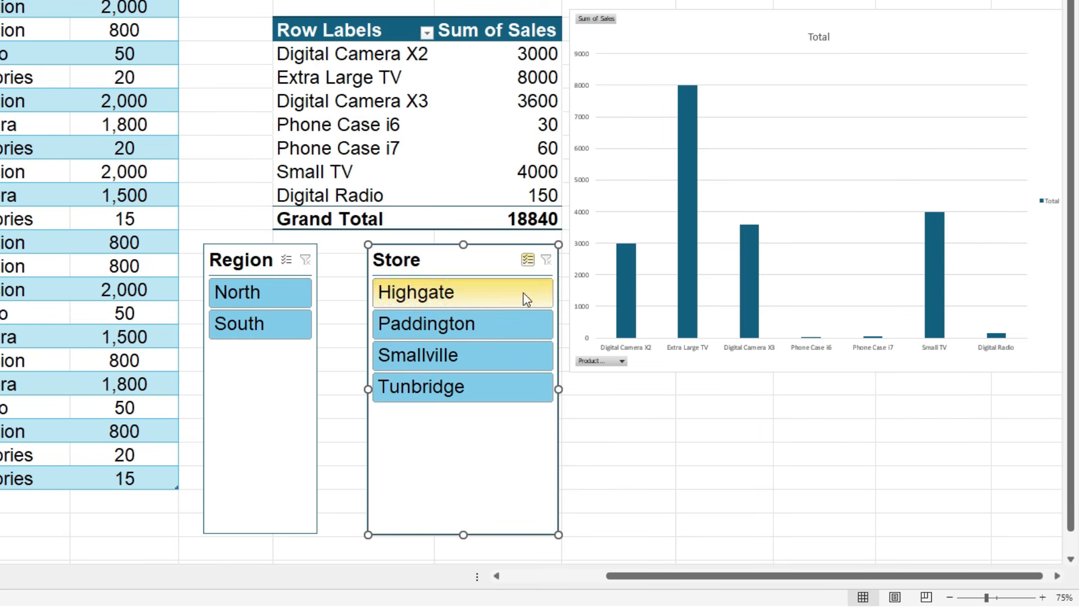
# Filter the PivotTable and chart by the North region, switch the Region filter to South, and select the Region slicer.
pyautogui.click(262, 295)
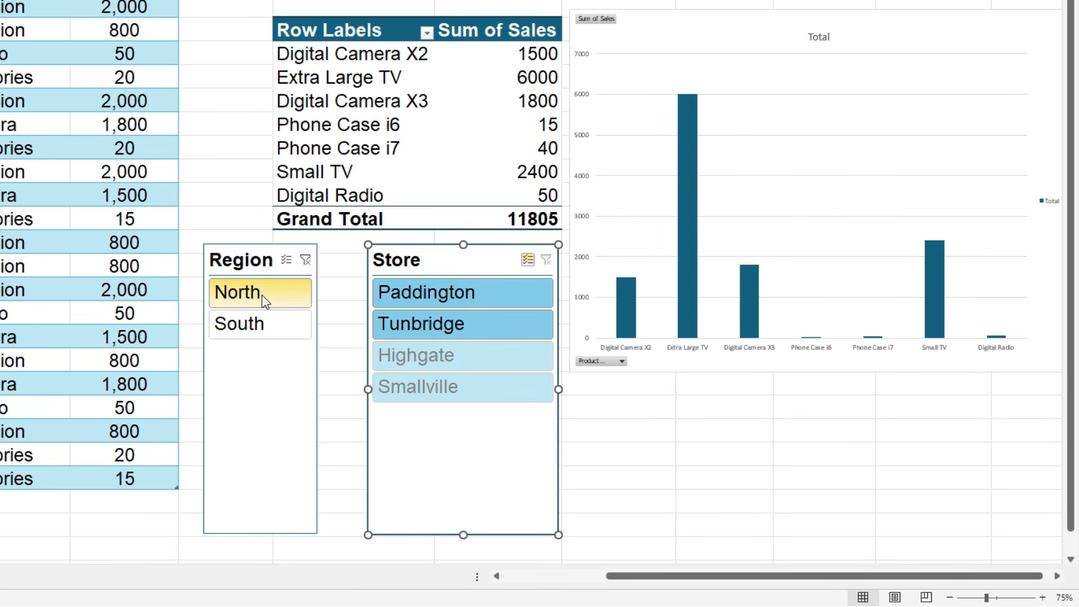
pyautogui.click(267, 324)
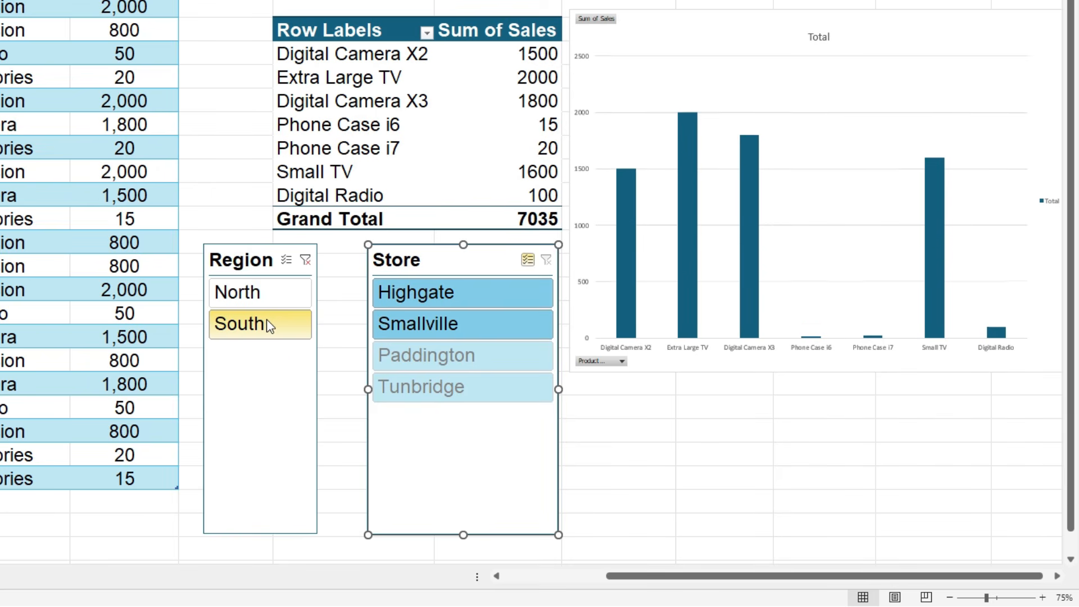
pyautogui.click(261, 367)
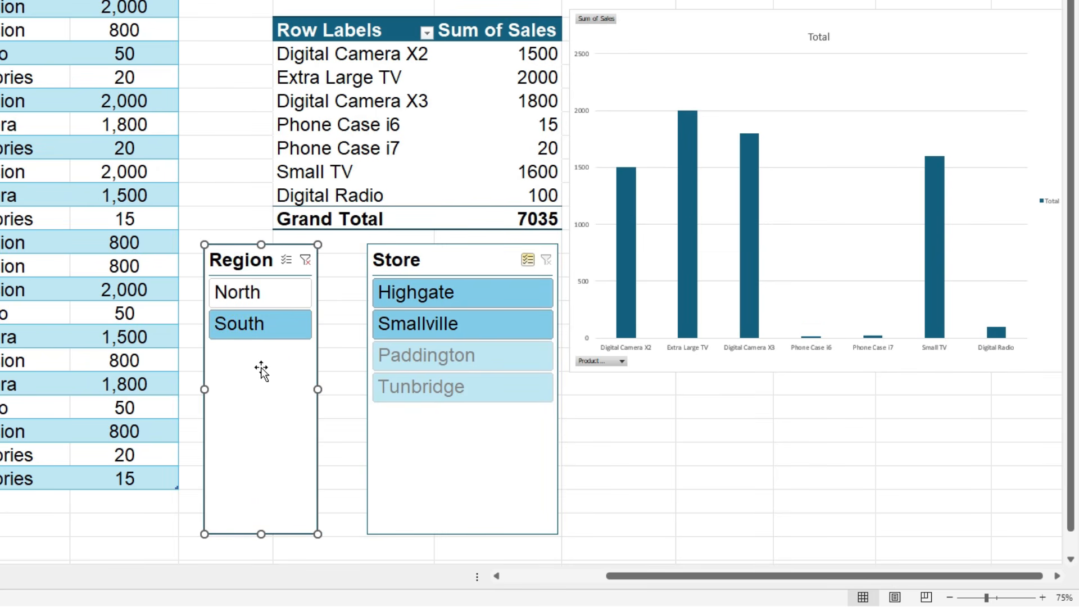